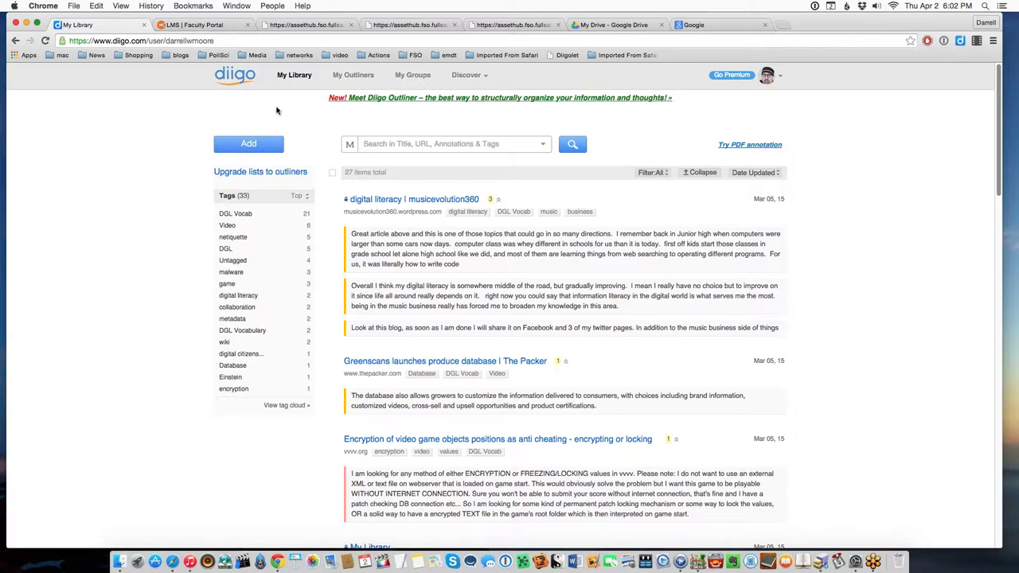
pyautogui.click(234, 76)
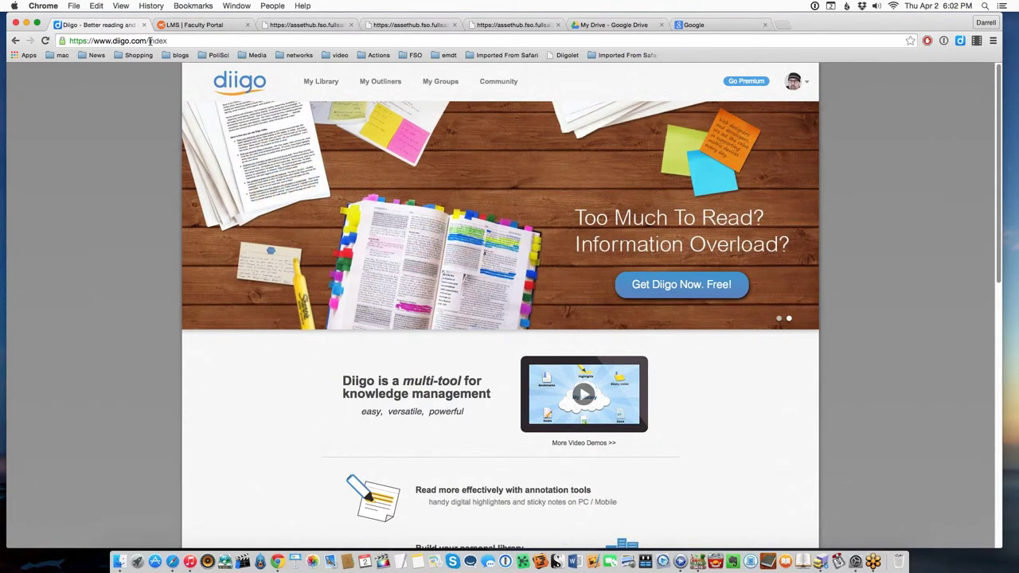
pyautogui.moveTo(148, 40); pyautogui.dragTo(169, 40)
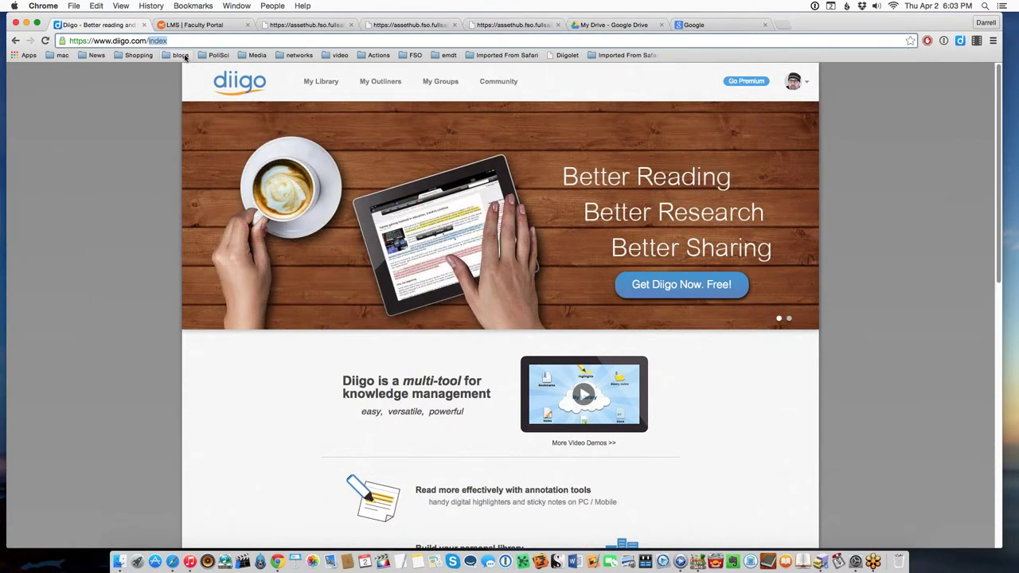
pyautogui.write('tools')
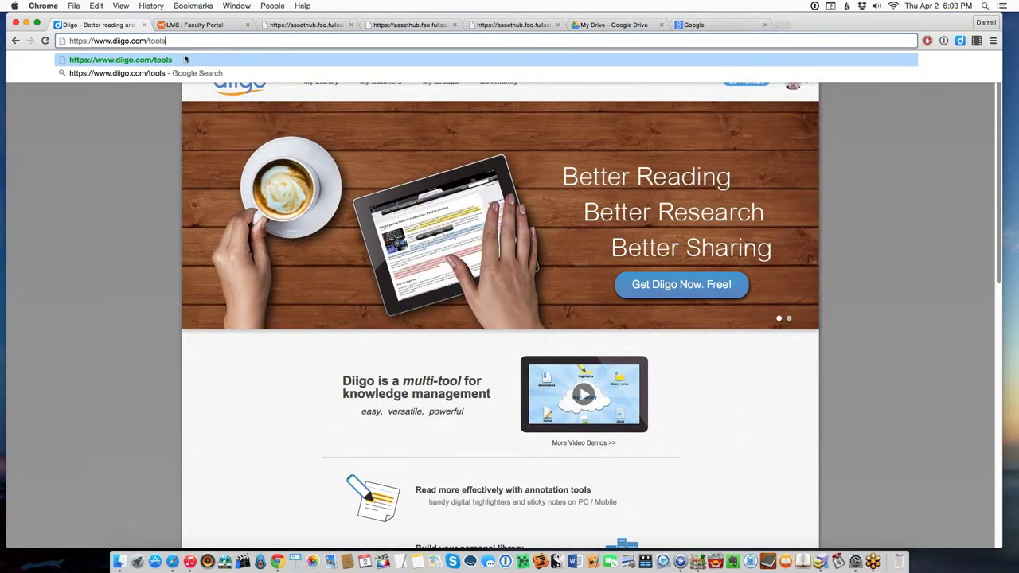
pyautogui.press('Return')
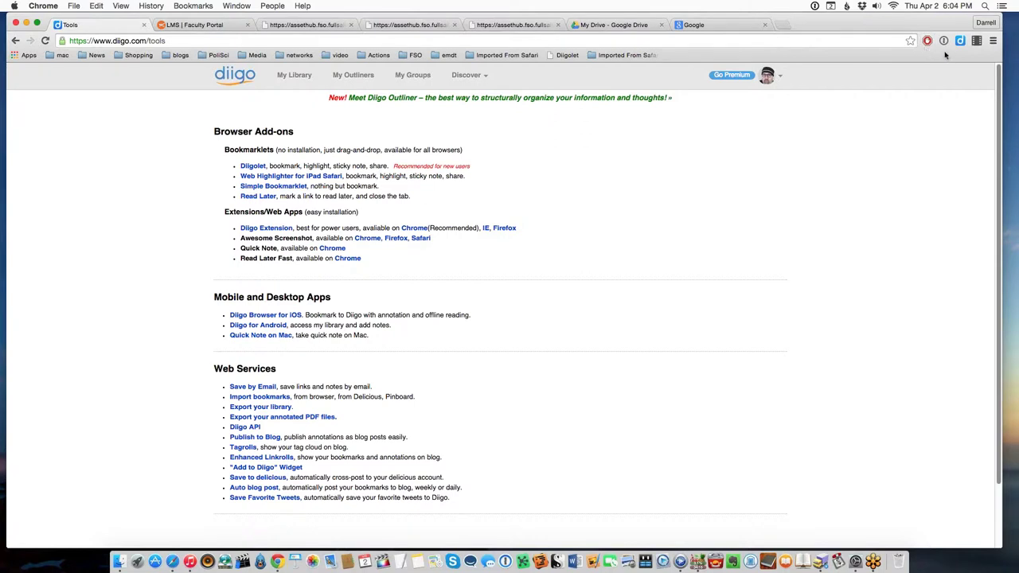
pyautogui.click(993, 41)
pyautogui.click(992, 42)
pyautogui.scroll(-1, 592, 326)
pyautogui.scroll(-1, 591, 326)
pyautogui.scroll(2, 591, 327)
# Step: Open the Diigo My Library page and view its saved bookmarks
pyautogui.click(302, 80)
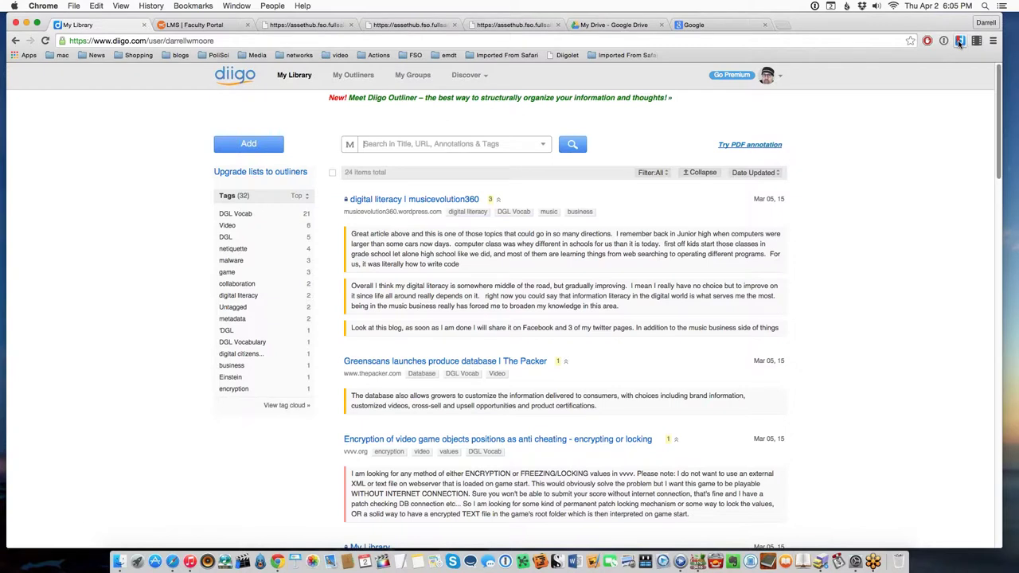
pyautogui.click(704, 25)
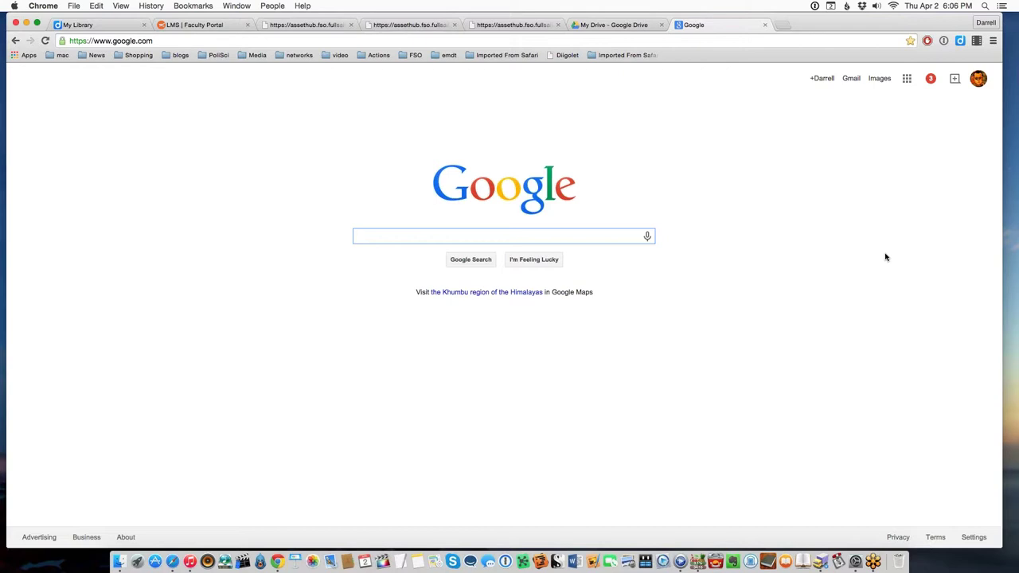
pyautogui.click(106, 26)
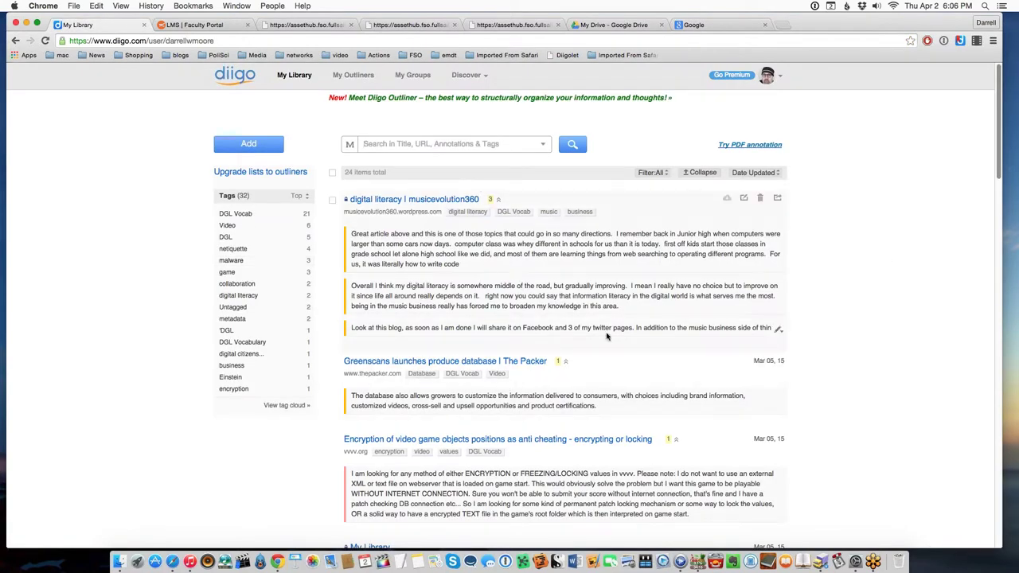
# Step: Search Google for "miles davis"
pyautogui.click(729, 29)
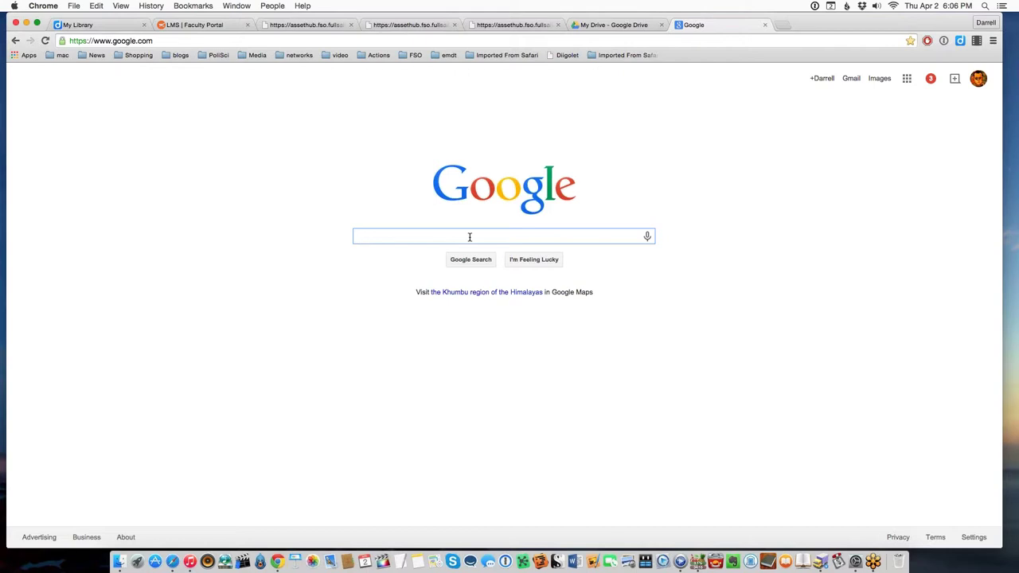
pyautogui.write('mile')
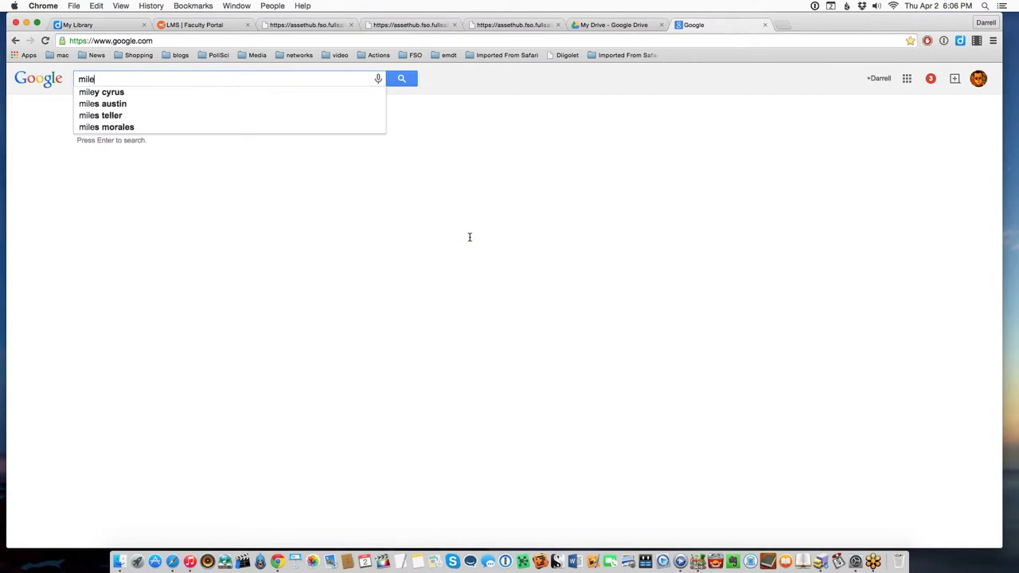
pyautogui.write('s davis')
pyautogui.press('Return')
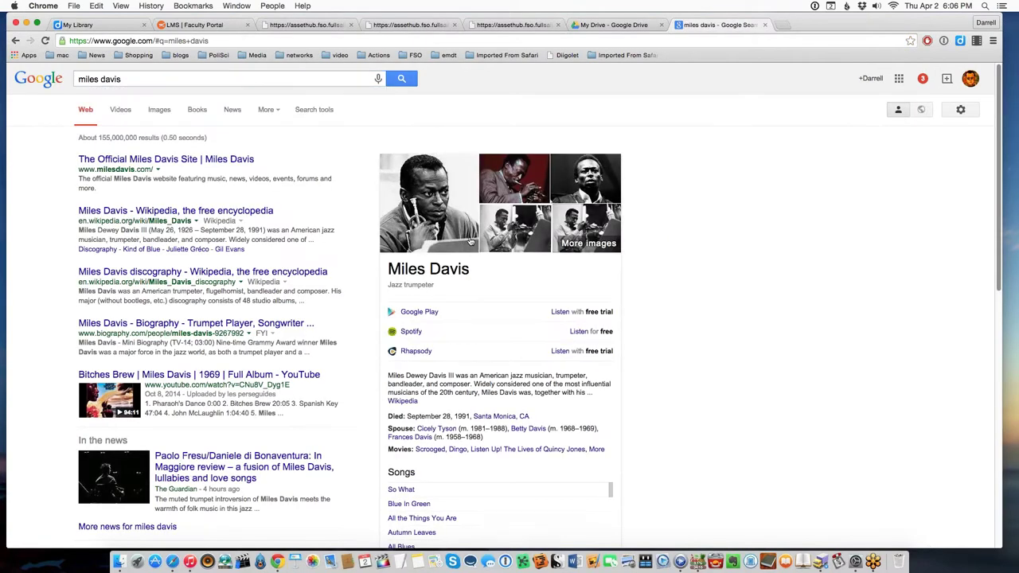
# Step: Open the Last.fm result for Miles Davis and dismiss its Discover New Music pop-up
pyautogui.scroll(-5, 196, 316)
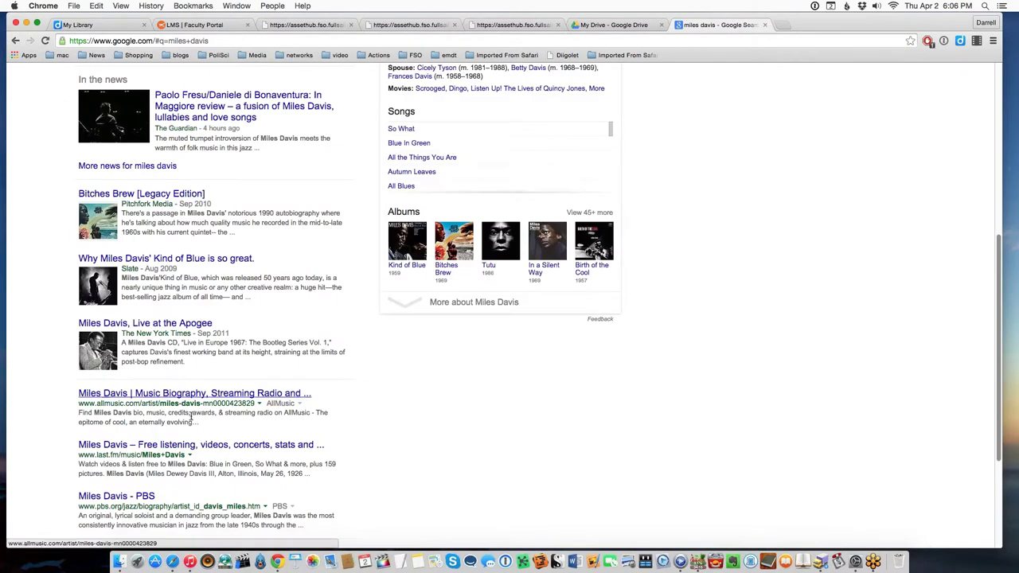
pyautogui.click(230, 450)
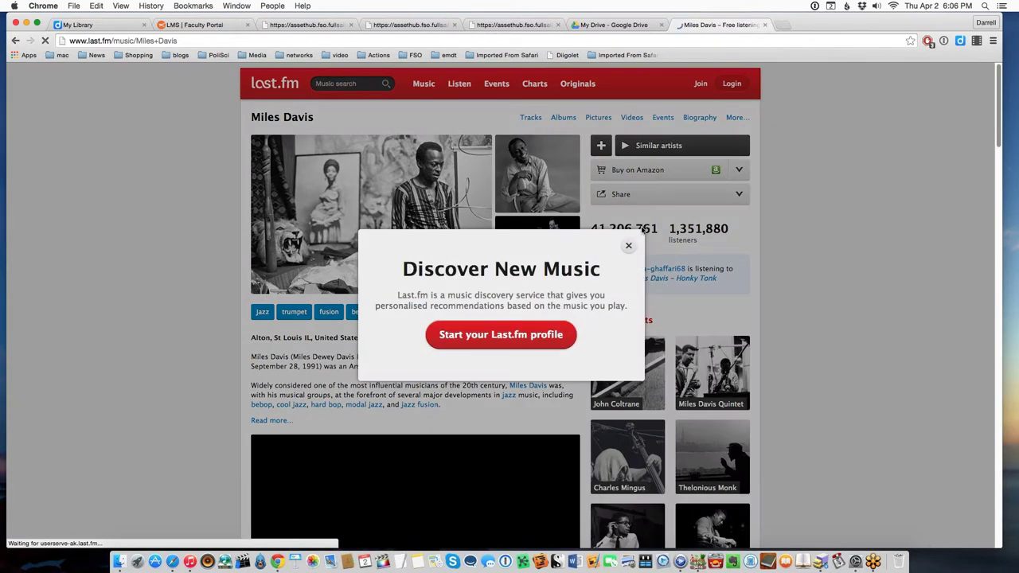
pyautogui.click(628, 247)
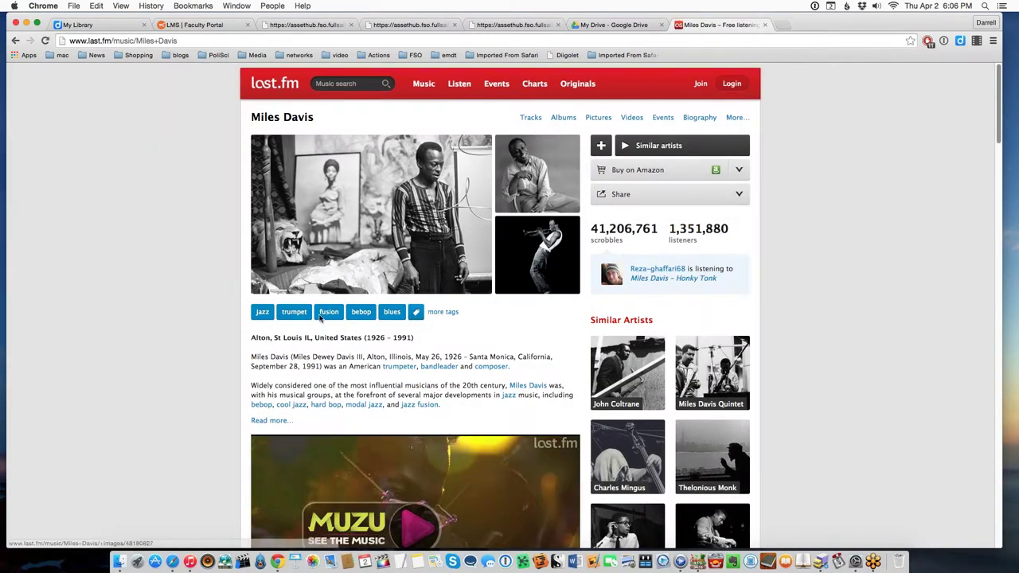
# Step: Highlight the "Widely considered one of the most influential musicians" paragraph in green with Diigo's annotation tool
pyautogui.click(961, 42)
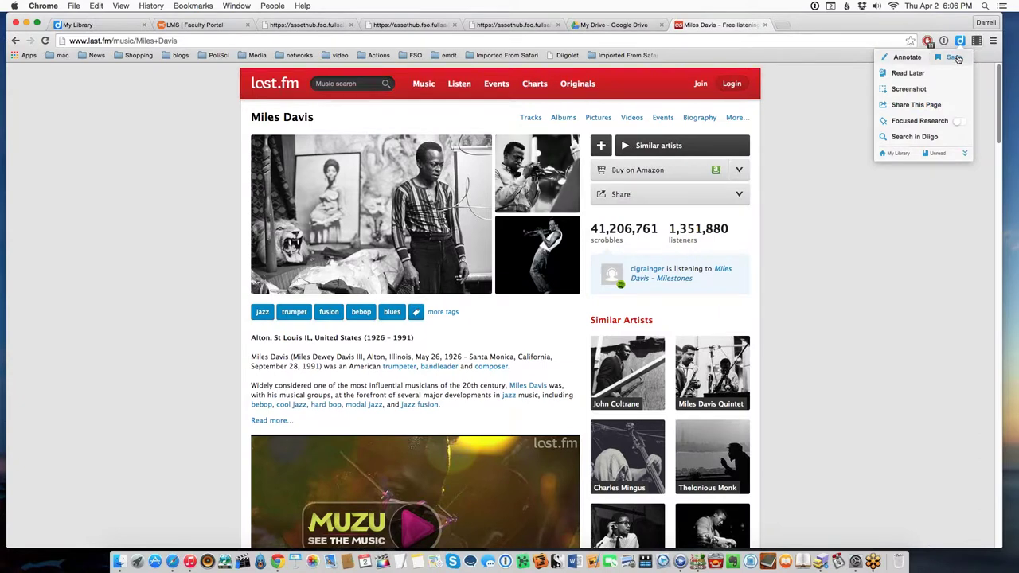
pyautogui.click(983, 60)
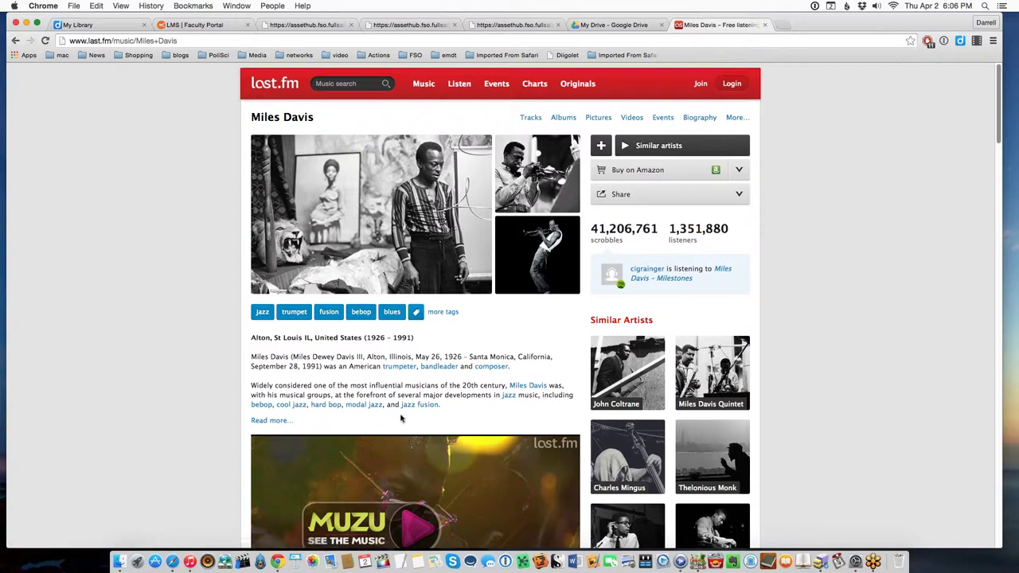
pyautogui.moveTo(451, 406); pyautogui.dragTo(248, 393)
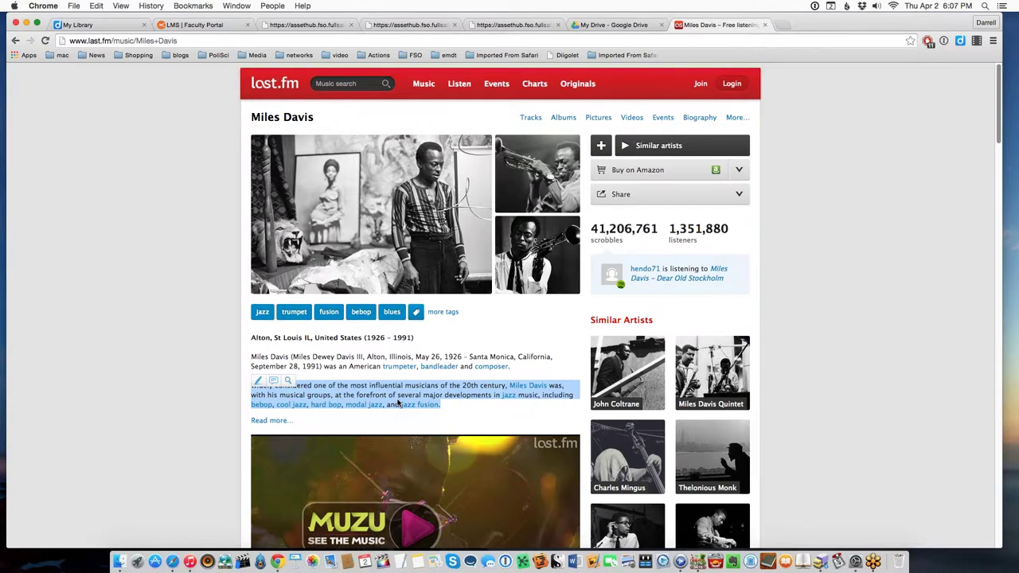
pyautogui.click(928, 43)
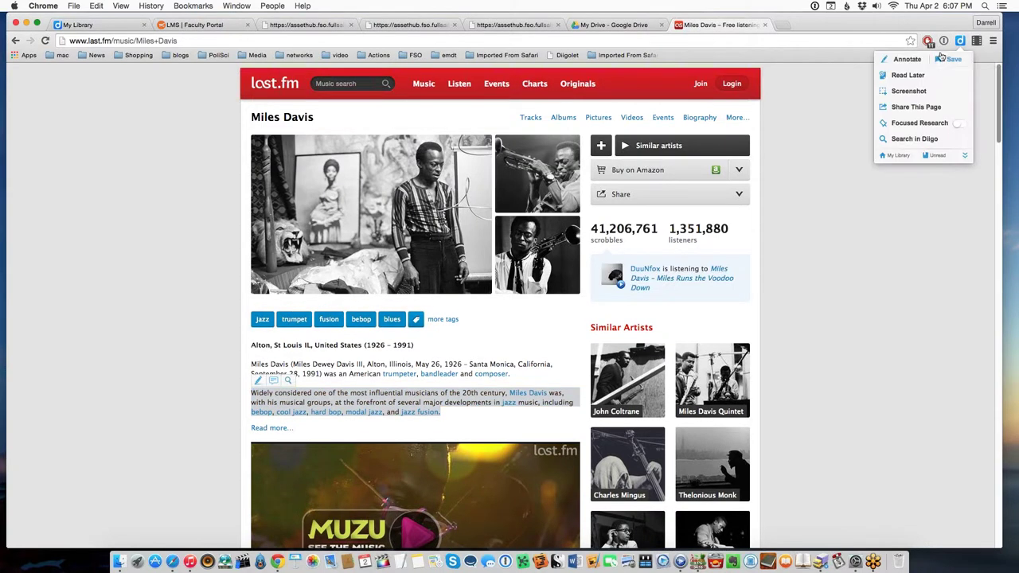
pyautogui.click(898, 61)
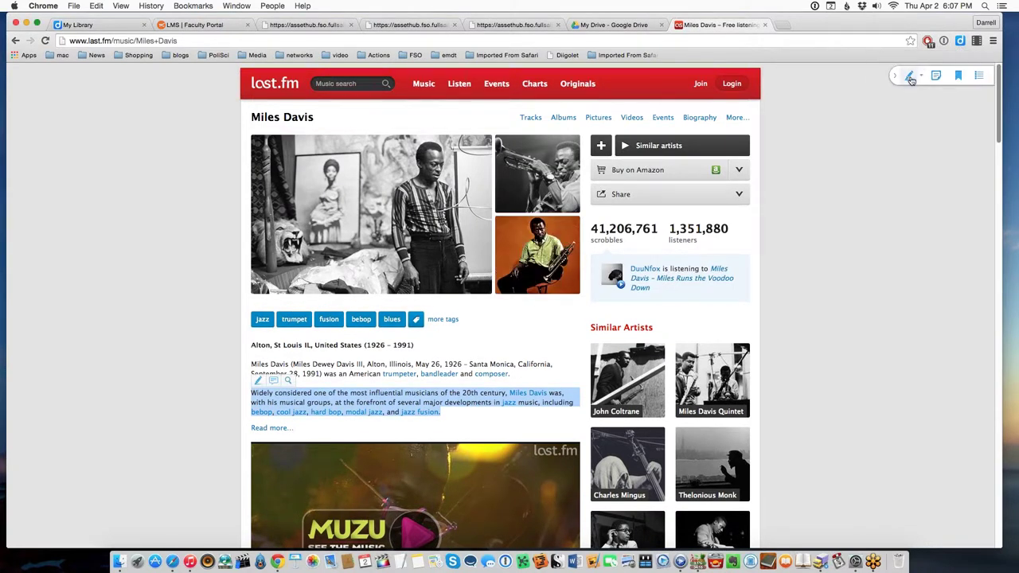
pyautogui.click(922, 77)
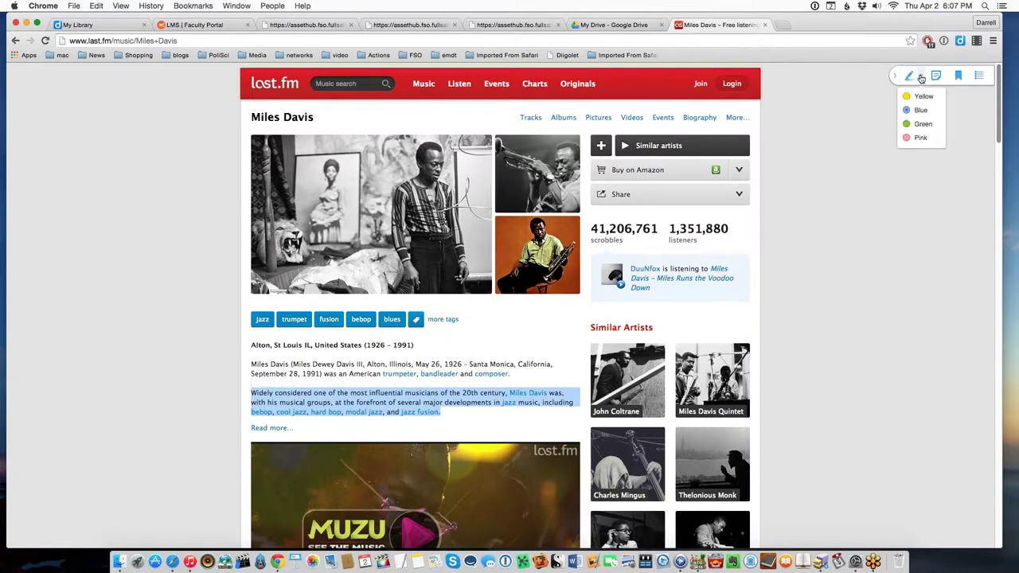
pyautogui.click(910, 128)
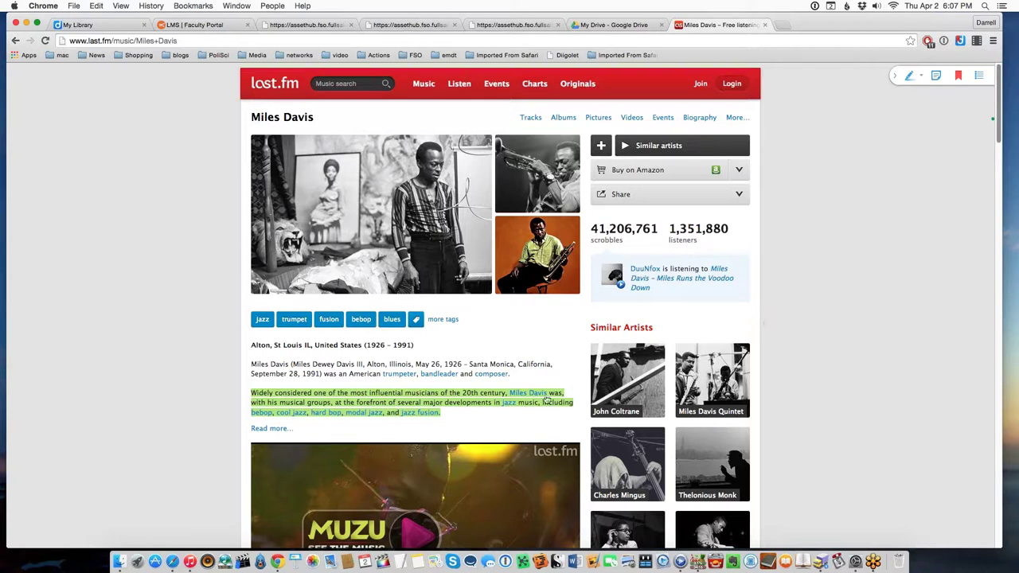
# Step: Edit the page's Diigo bookmark to add the tags miles, davis, listening and music, and save it
pyautogui.scroll(-1, 478, 409)
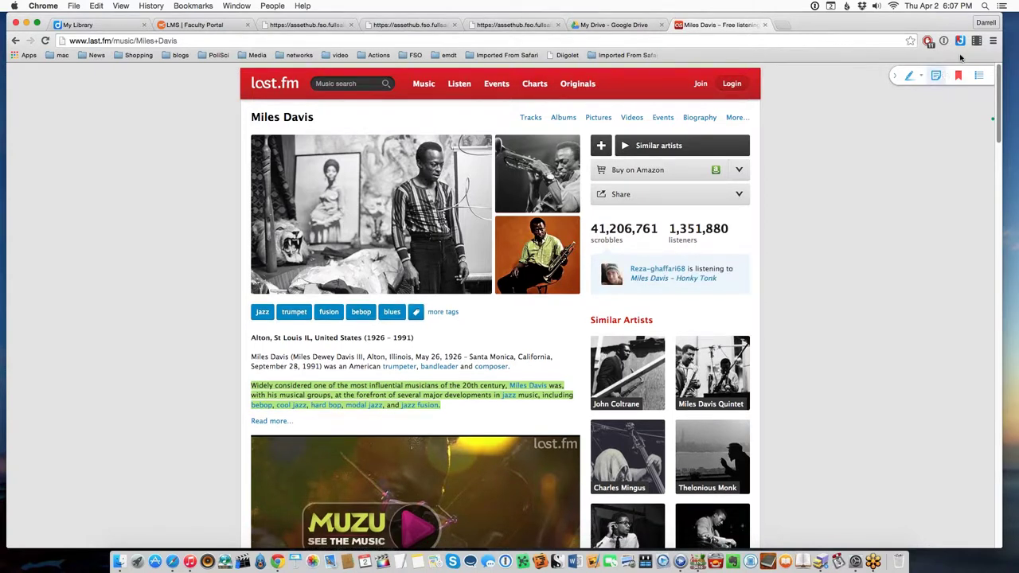
pyautogui.click(960, 42)
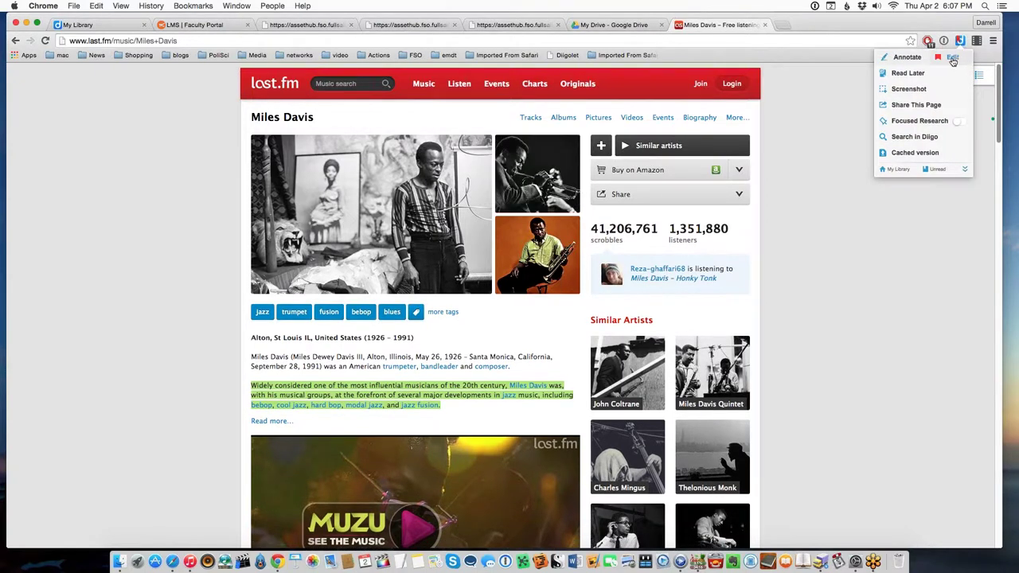
pyautogui.click(950, 58)
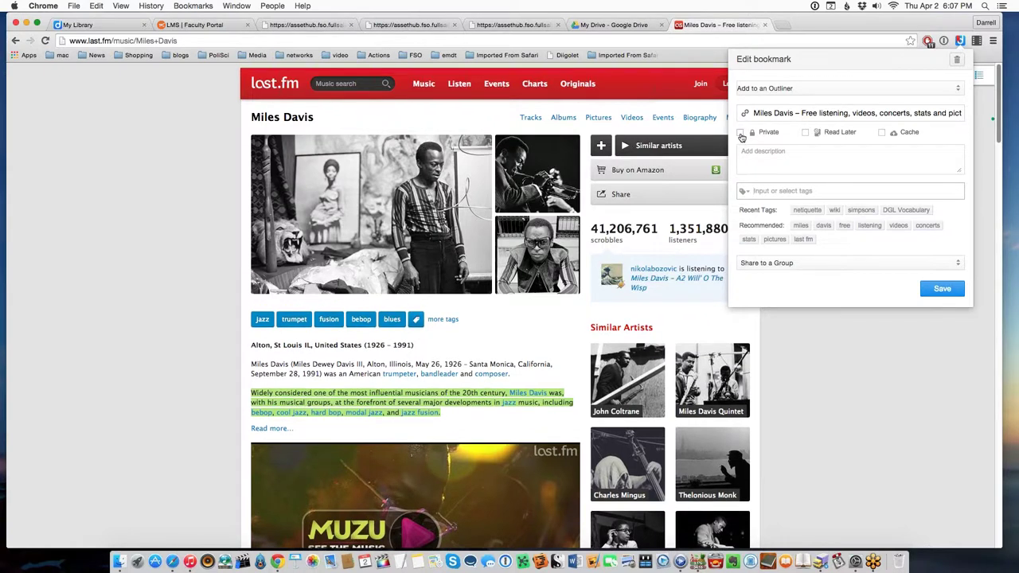
pyautogui.click(742, 134)
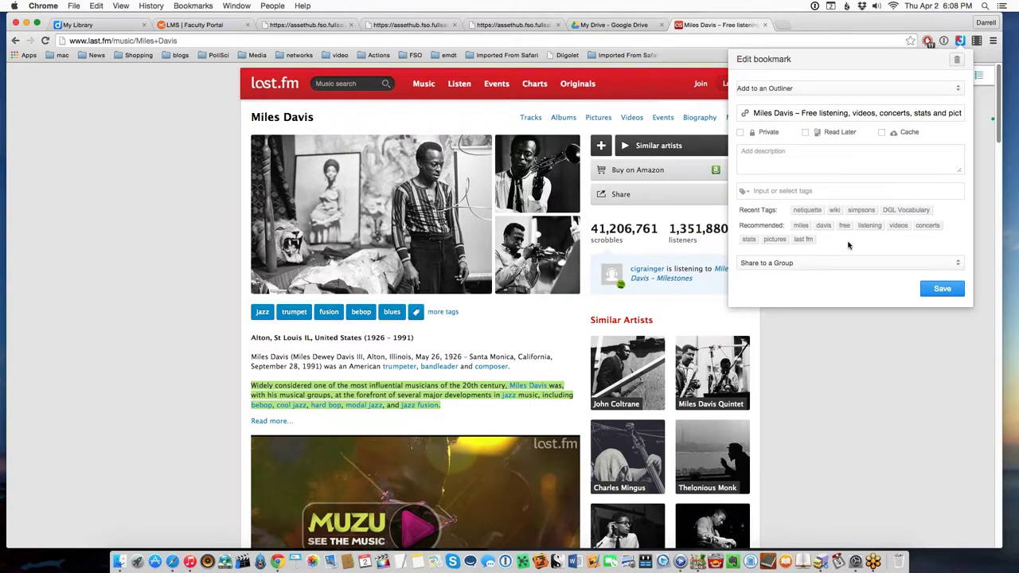
pyautogui.click(801, 227)
pyautogui.click(823, 228)
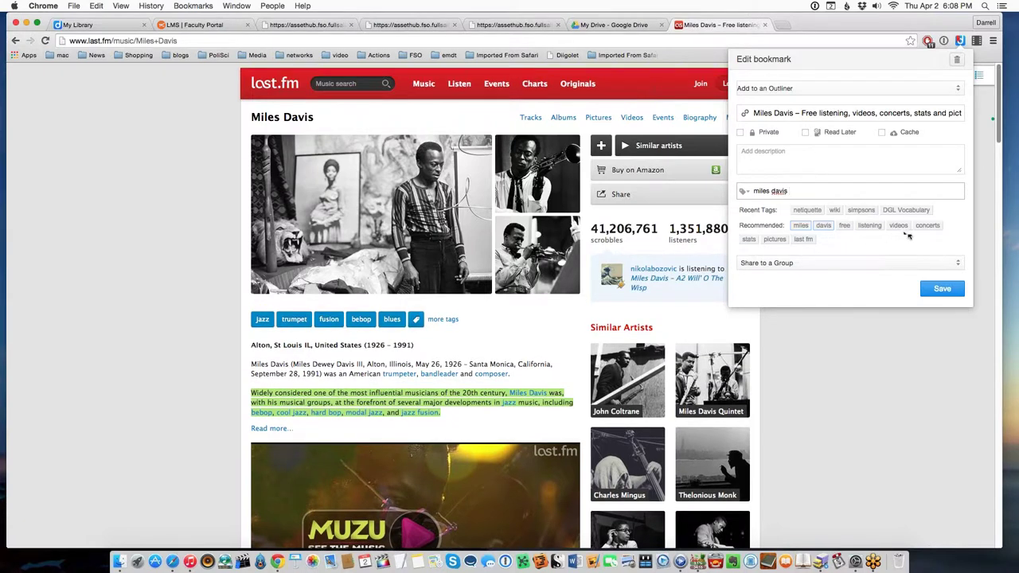
pyautogui.click(873, 228)
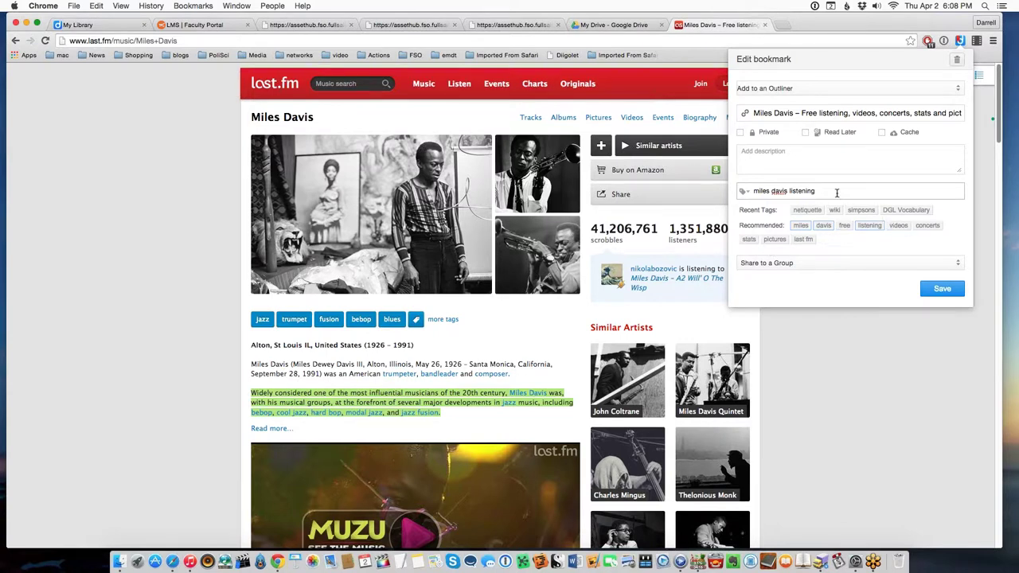
pyautogui.write('musi')
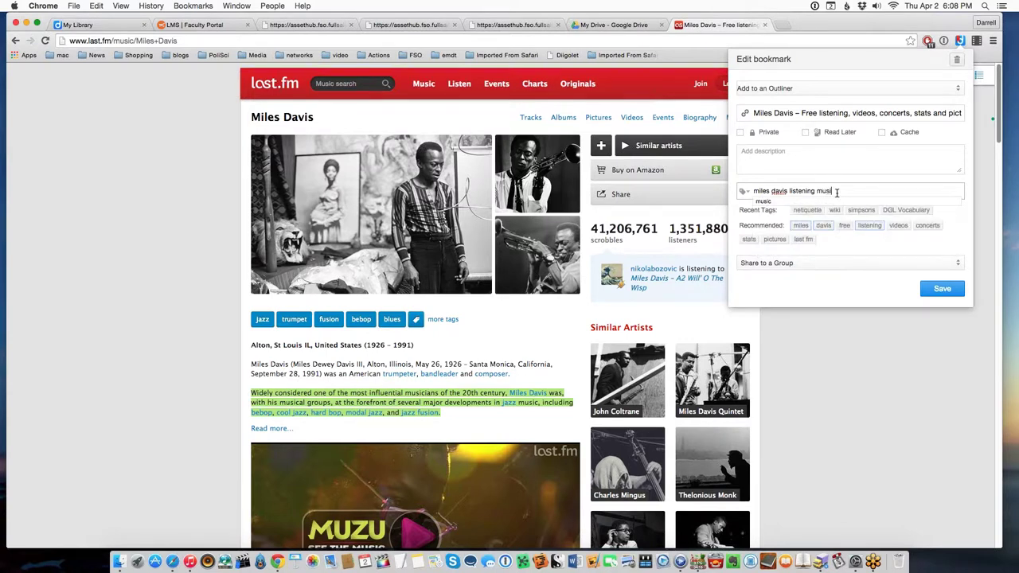
pyautogui.write('c')
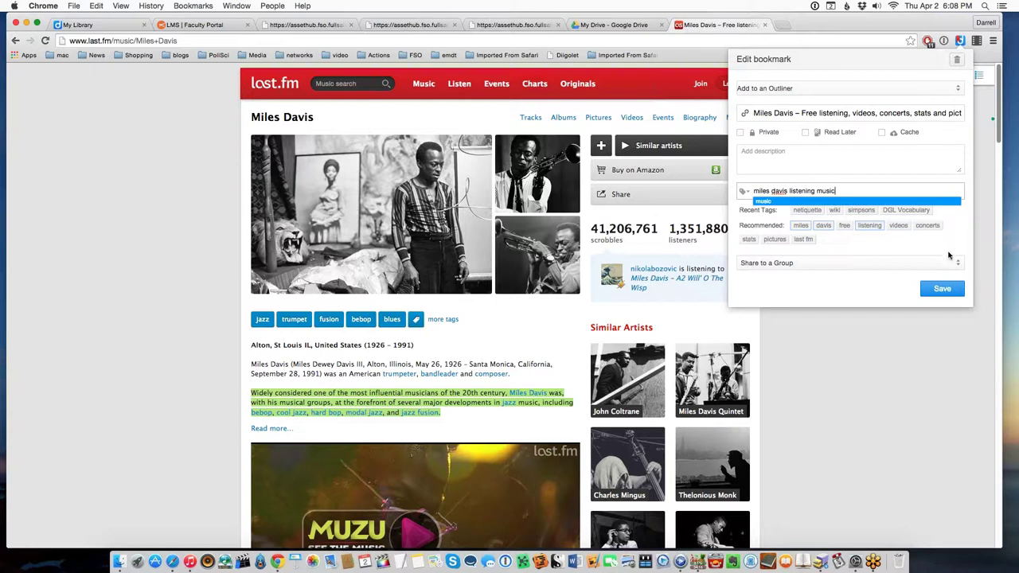
pyautogui.click(941, 288)
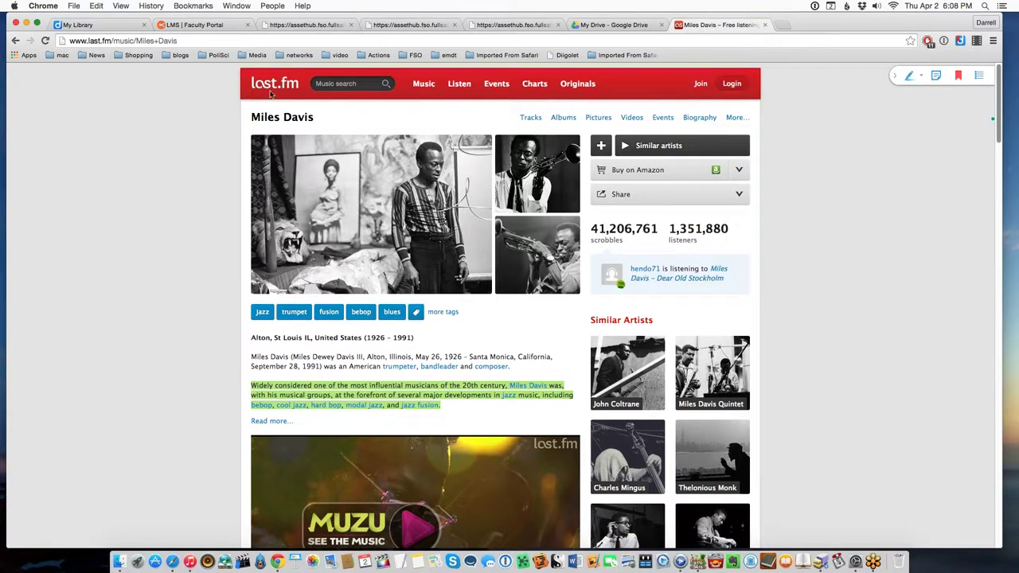
# Step: Reload the Diigo library and look over the newly saved Last.fm bookmark with its highlight and tags
pyautogui.click(78, 25)
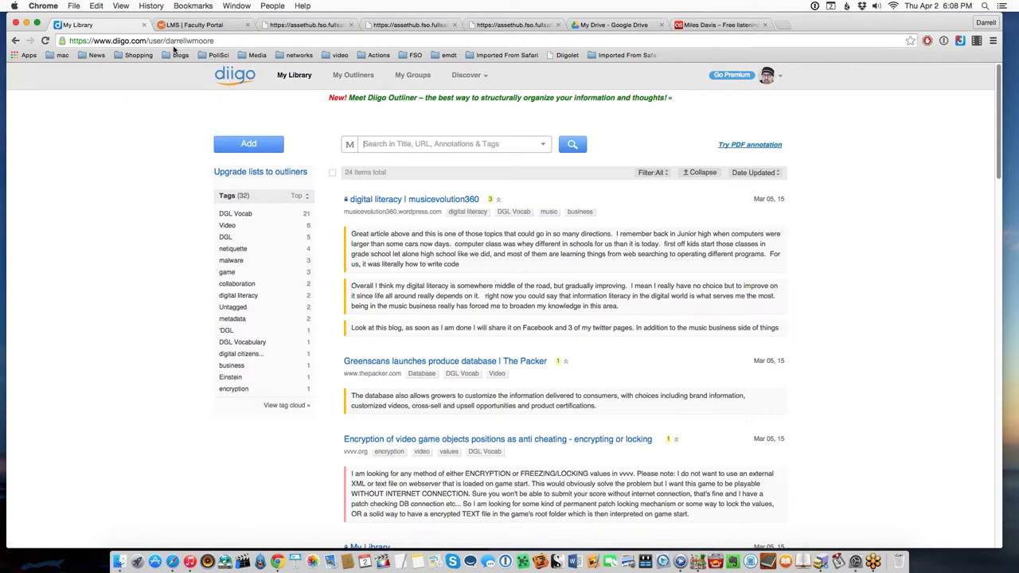
pyautogui.click(46, 41)
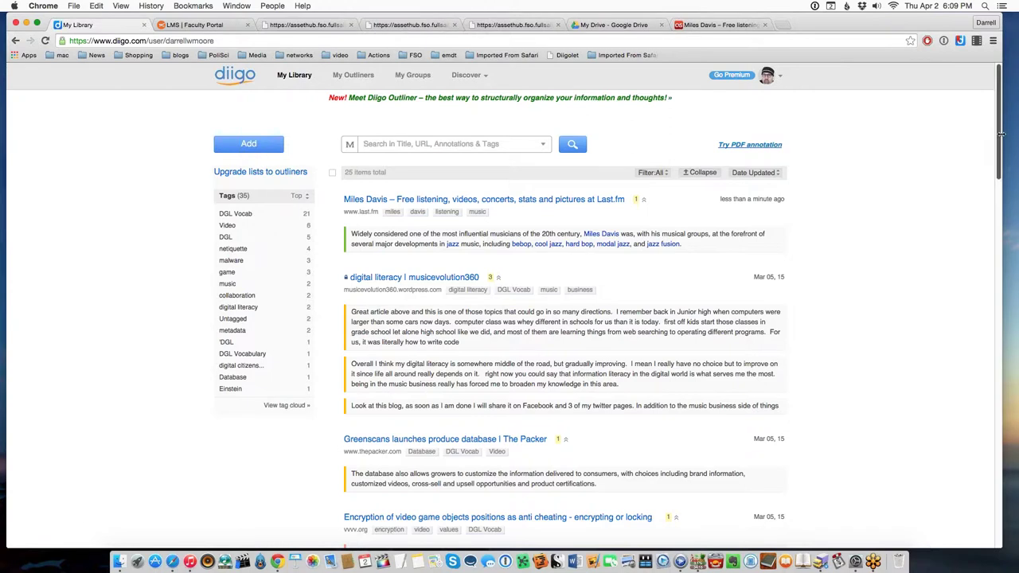
pyautogui.scroll(-2, 987, 131)
pyautogui.scroll(2, 964, 115)
# Step: Review the 1.5 Exploring Digital Literacy Assignment in the faculty portal and open its instructions PDF
pyautogui.click(214, 27)
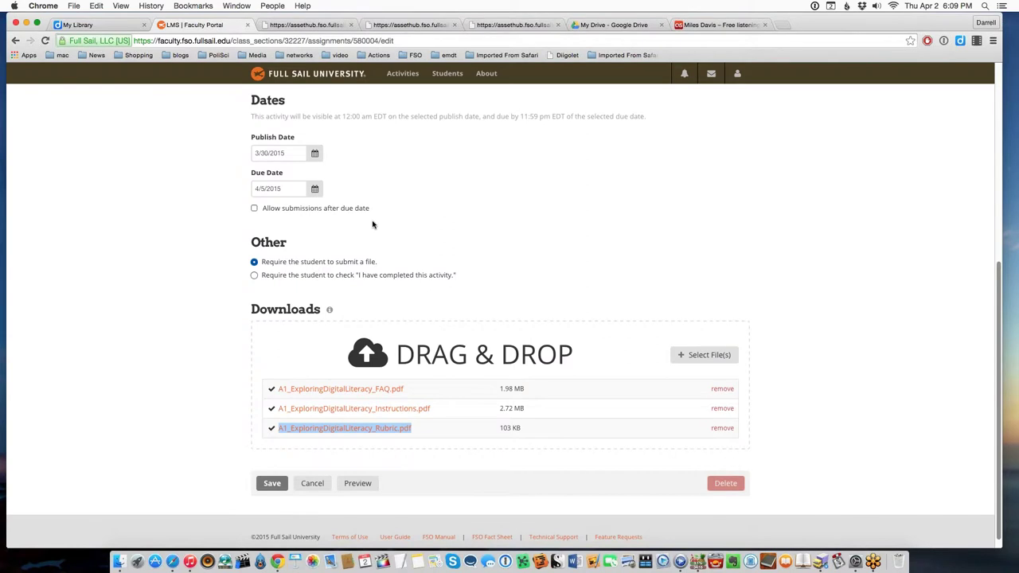
pyautogui.scroll(5, 453, 250)
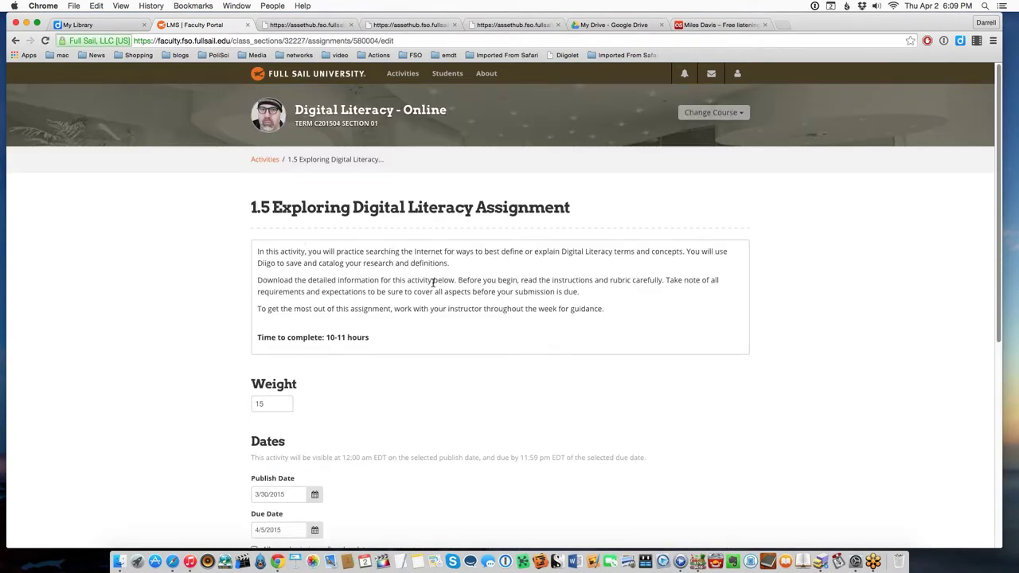
pyautogui.scroll(-5, 433, 282)
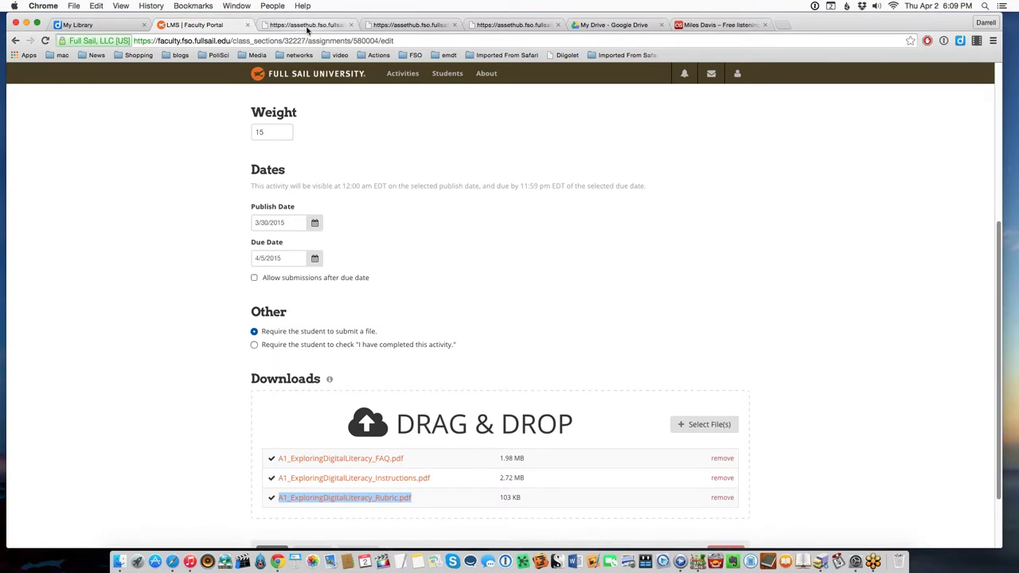
pyautogui.click(308, 26)
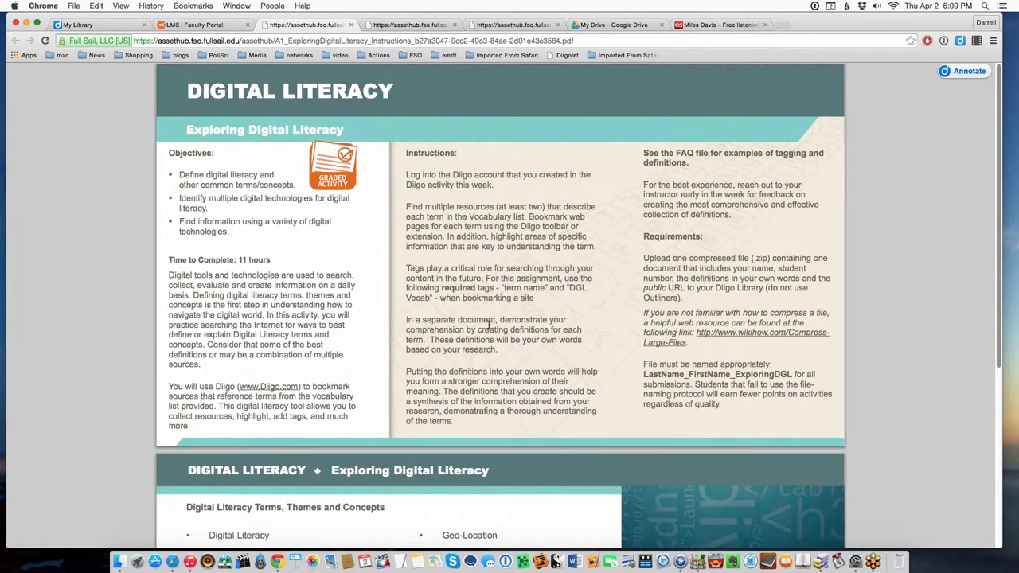
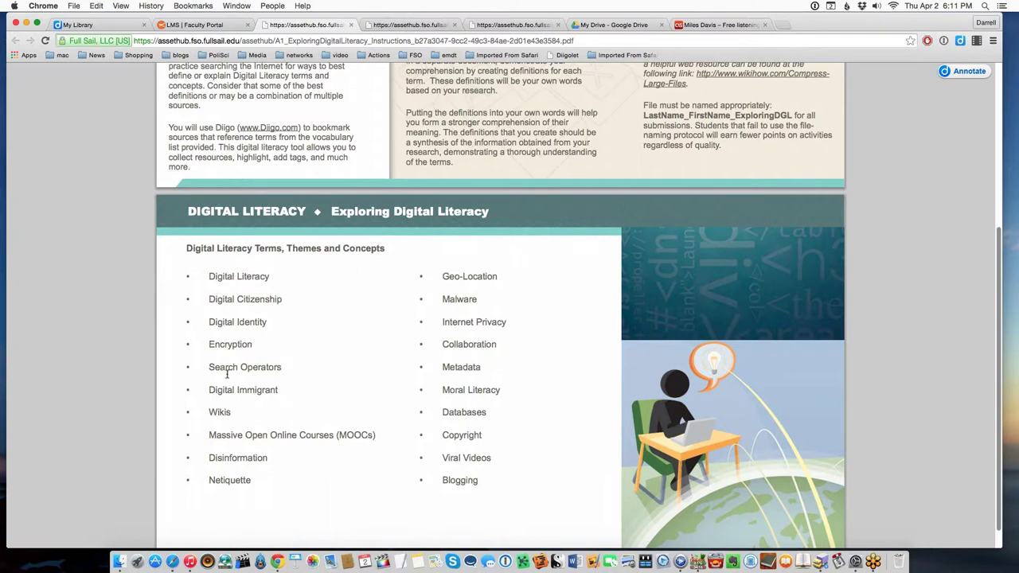
# Step: Point out the Search Operators term in the PDF, then return to the Google results and clear the "miles davis" query
pyautogui.moveTo(283, 367); pyautogui.dragTo(209, 367)
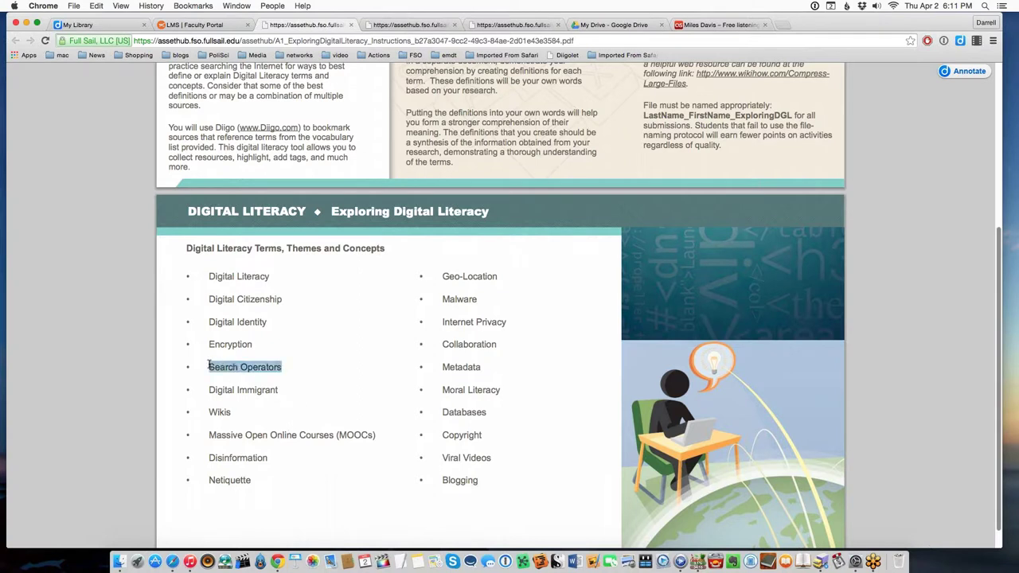
pyautogui.click(281, 358)
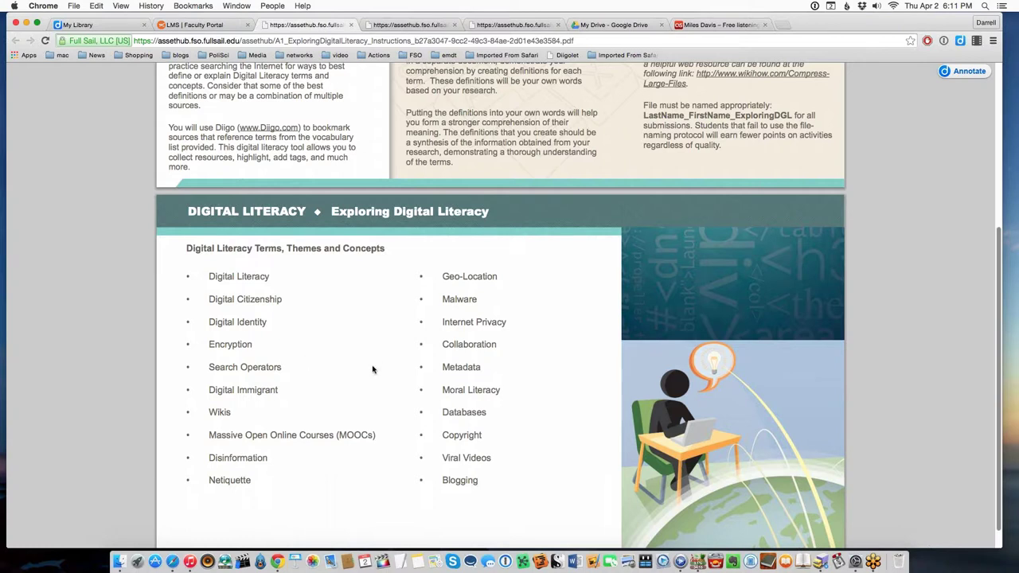
pyautogui.click(704, 28)
pyautogui.click(16, 41)
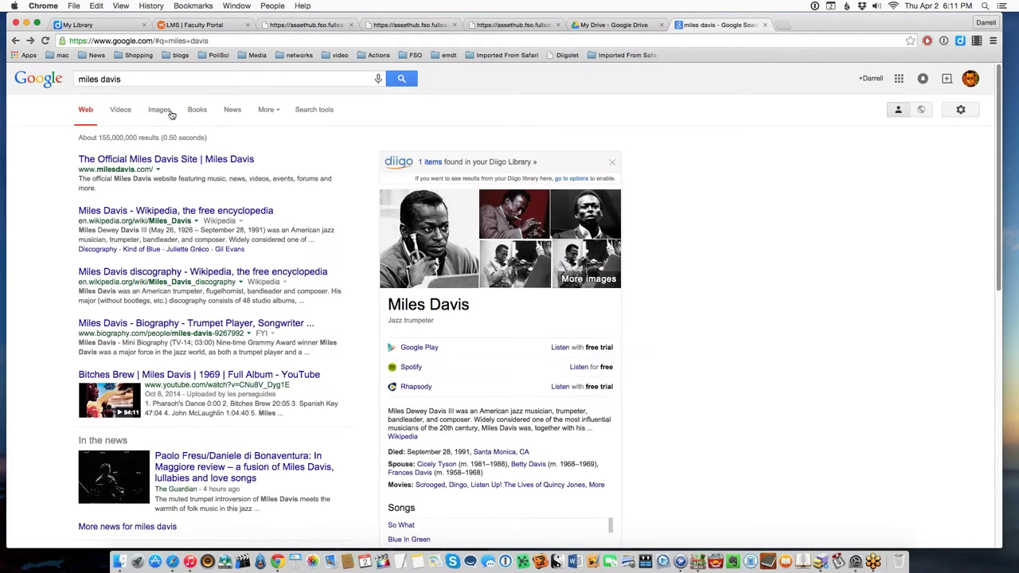
pyautogui.moveTo(137, 79); pyautogui.dragTo(62, 82)
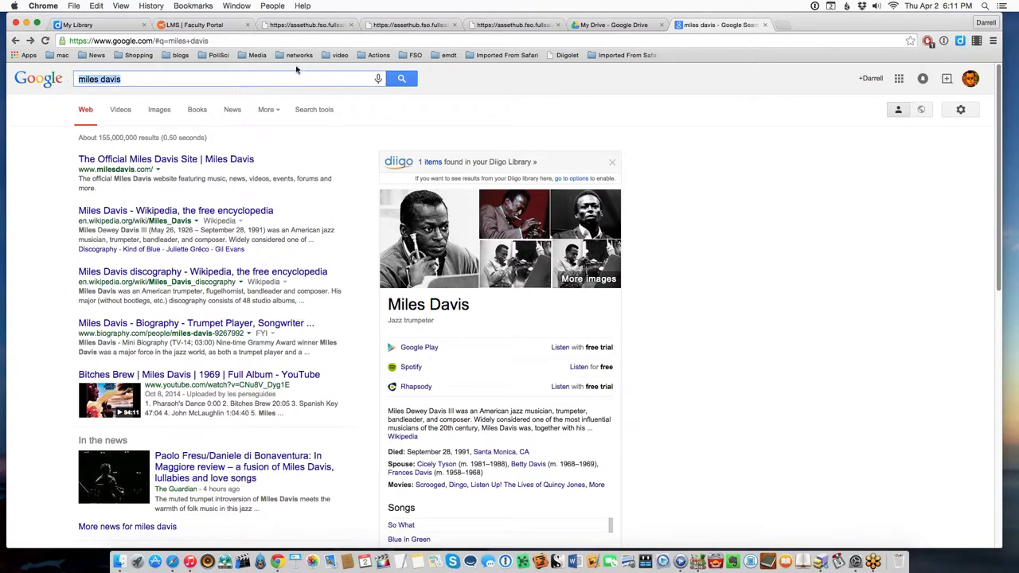
pyautogui.press('BackSpace')
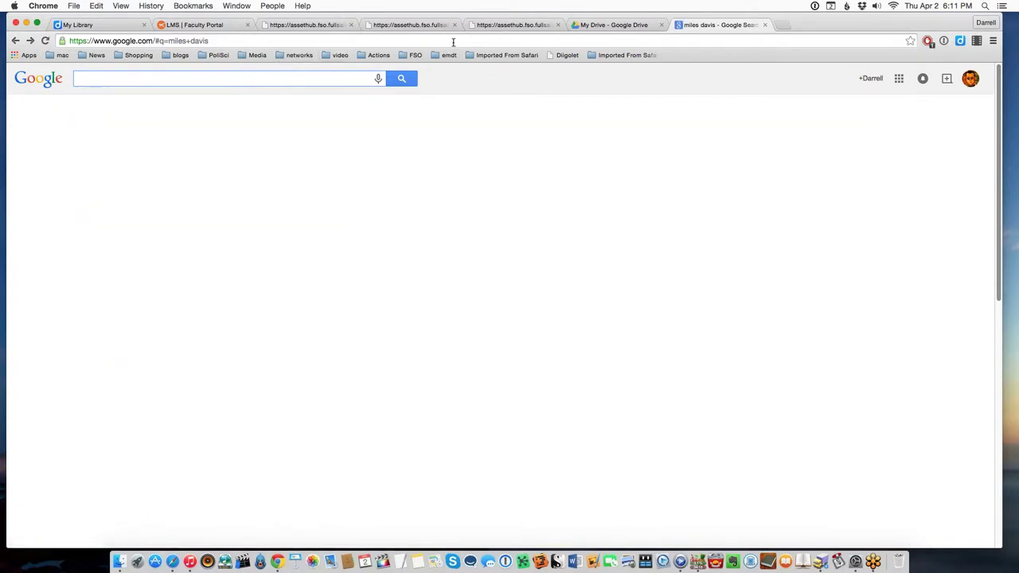
# Step: Mark Encryption in the instructions PDF's term list, search Google for "encryption" and scan the results
pyautogui.click(304, 29)
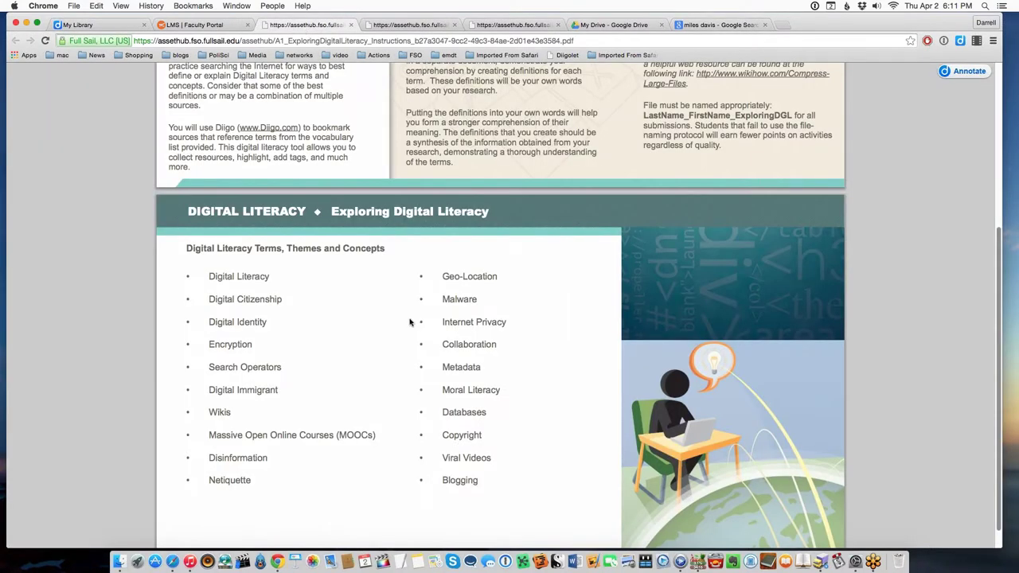
pyautogui.scroll(-1, 360, 357)
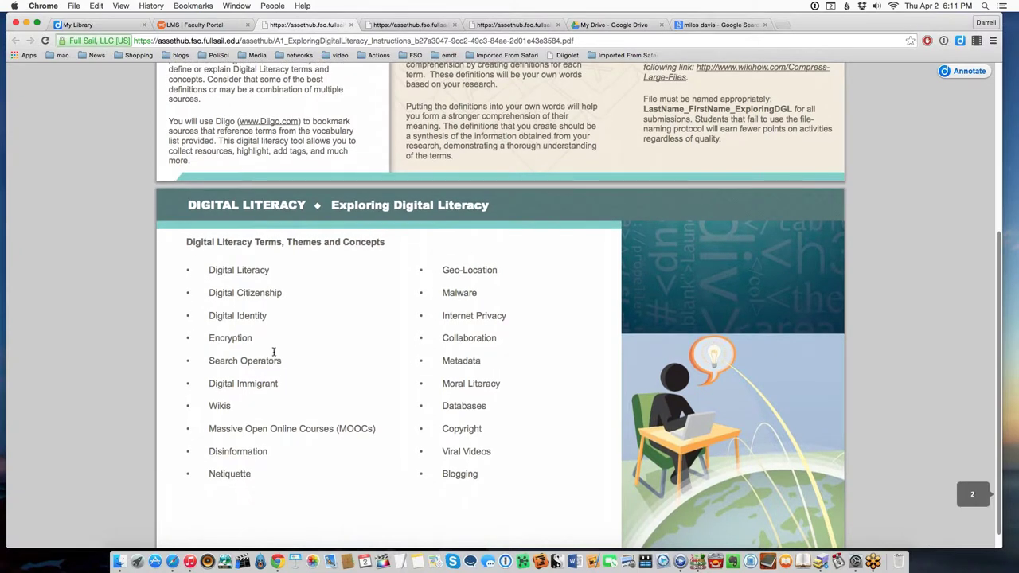
pyautogui.moveTo(253, 339); pyautogui.dragTo(194, 333)
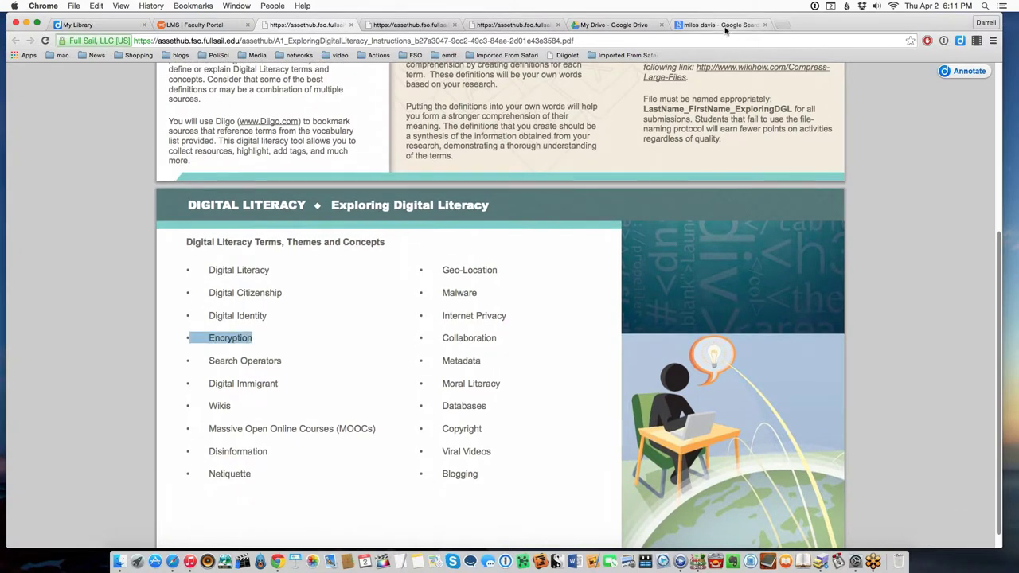
pyautogui.click(678, 27)
pyautogui.click(138, 80)
pyautogui.write('encryption')
pyautogui.press('Return')
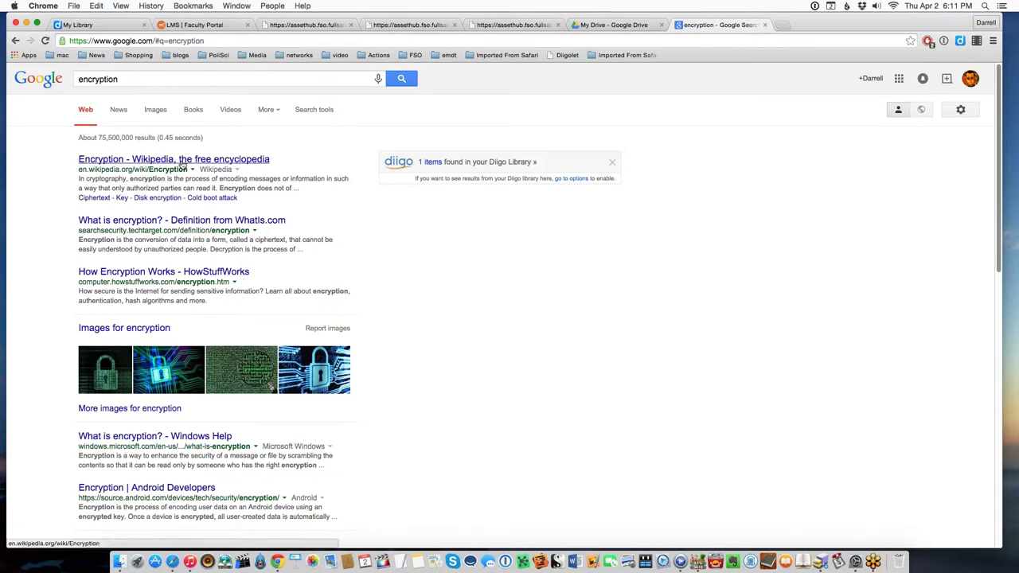
pyautogui.scroll(-5, 199, 277)
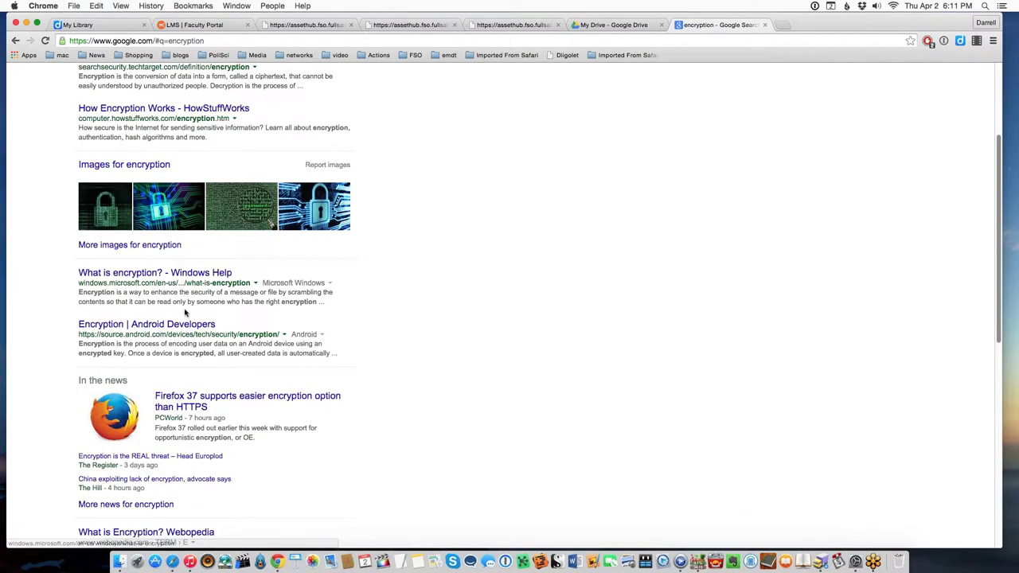
pyautogui.scroll(-4, 225, 319)
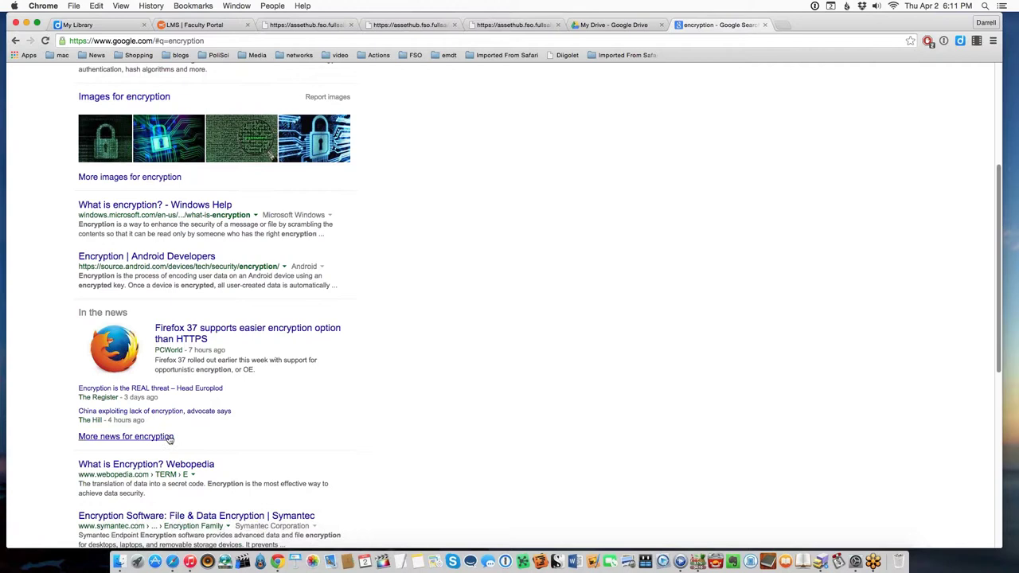
pyautogui.scroll(9, 274, 375)
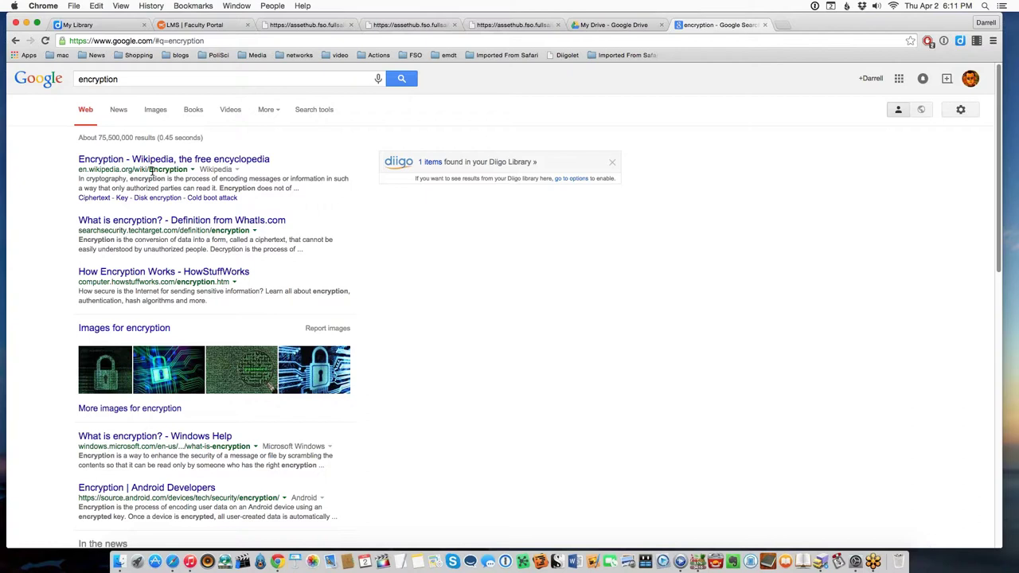
# Step: Narrow the Google search to "encryption videogames" and look over the results
pyautogui.click(115, 79)
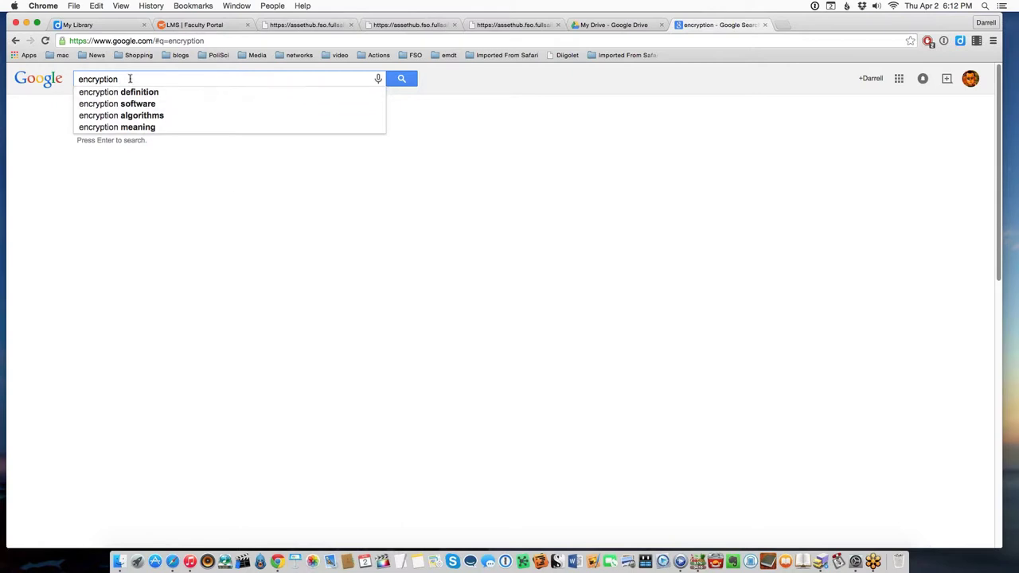
pyautogui.write('vi')
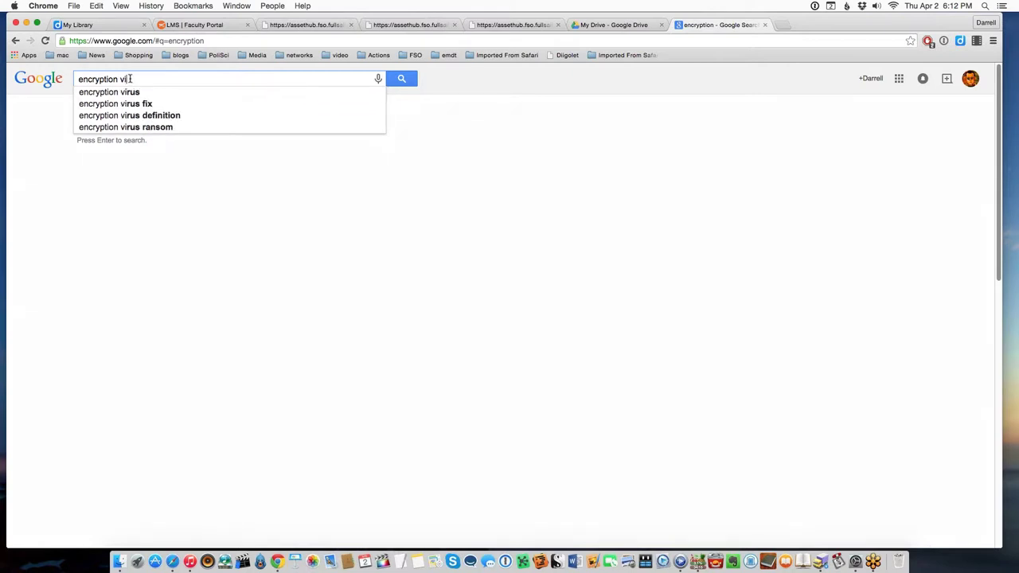
pyautogui.write('deogames')
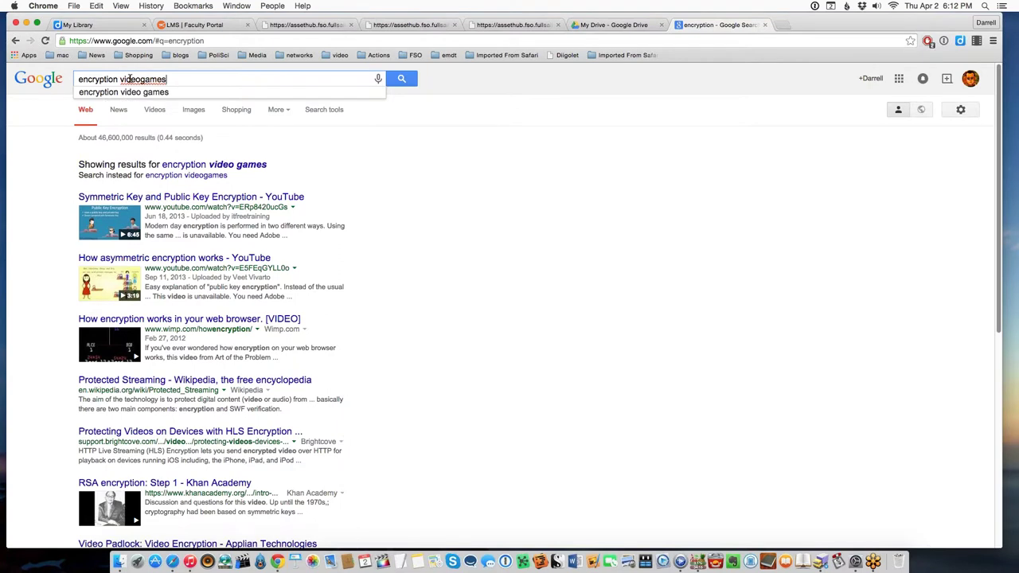
pyautogui.press('Return')
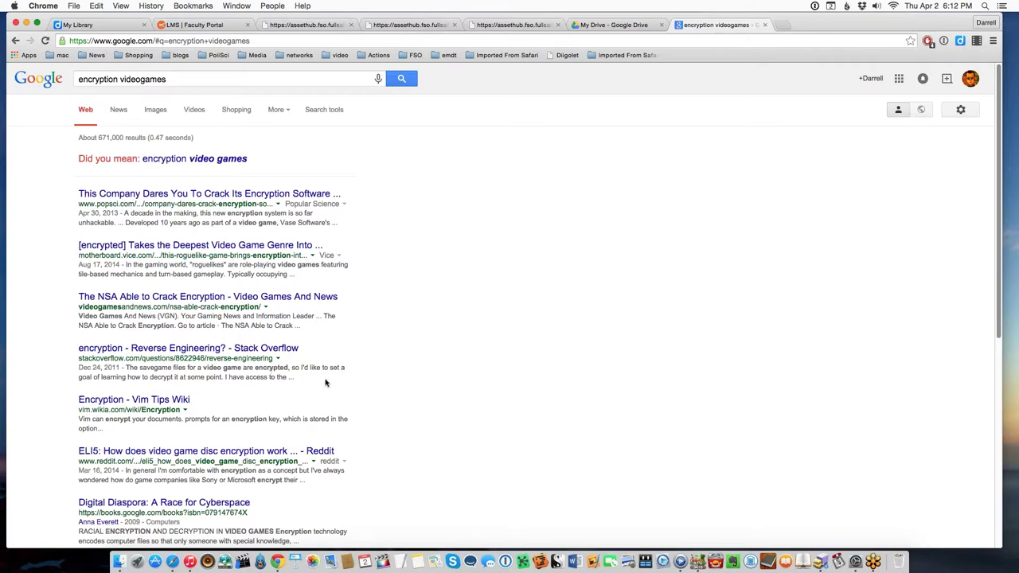
pyautogui.scroll(-1, 302, 346)
pyautogui.scroll(-1, 301, 342)
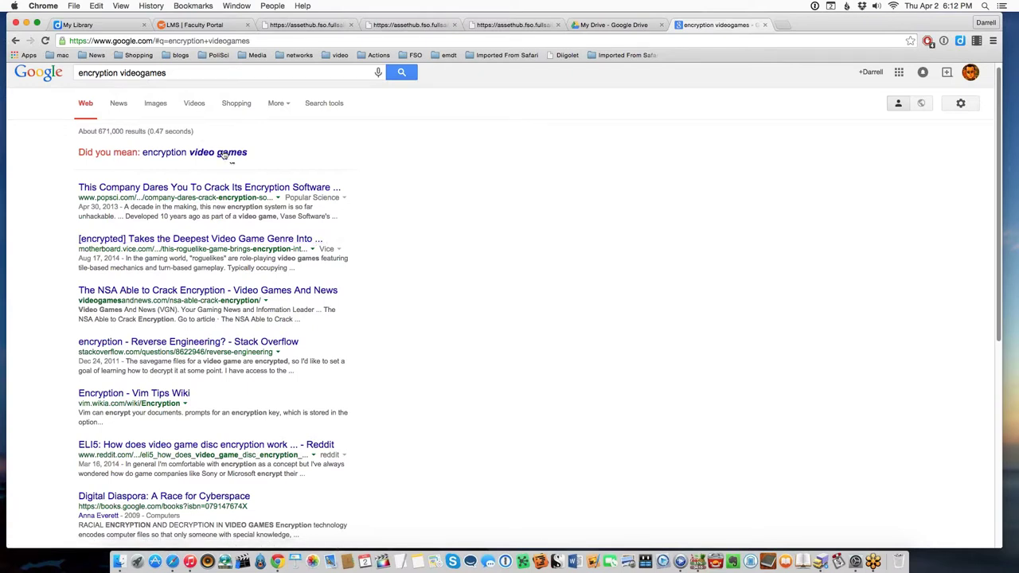
# Step: Replace the second search word so that Google searches for "encryption politics"
pyautogui.click(119, 73)
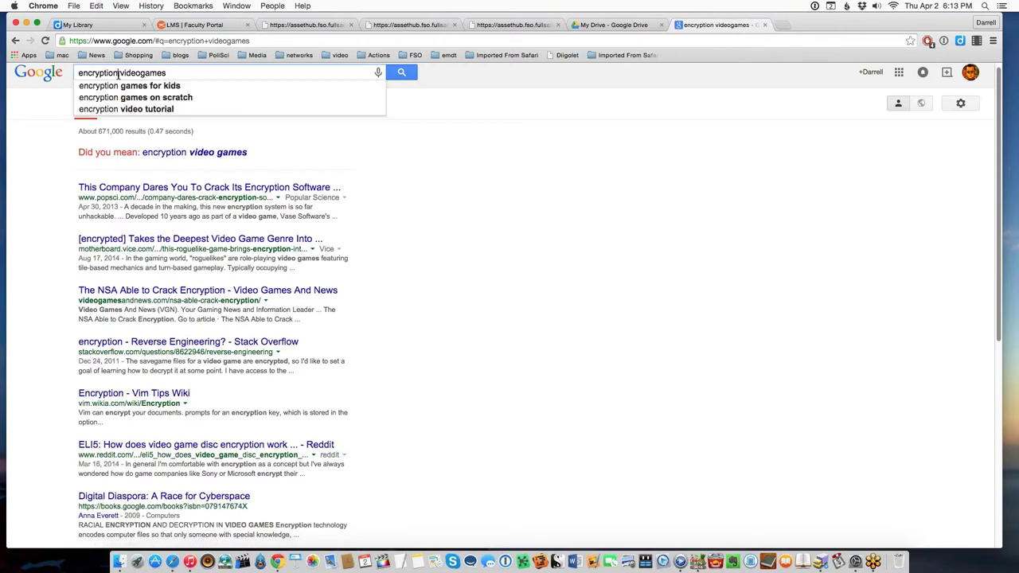
pyautogui.doubleClick(121, 73)
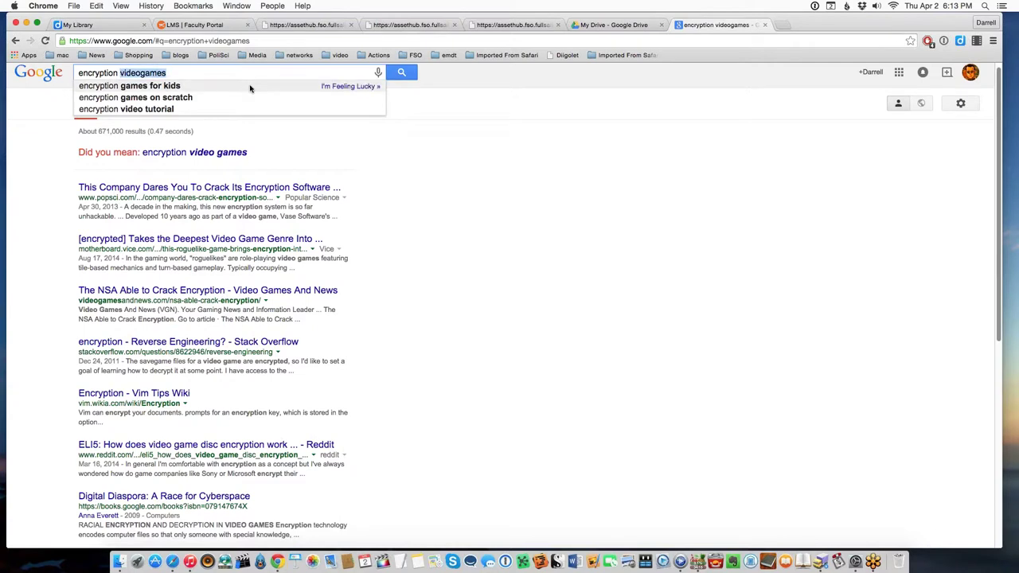
pyautogui.write('politics')
pyautogui.press('Return')
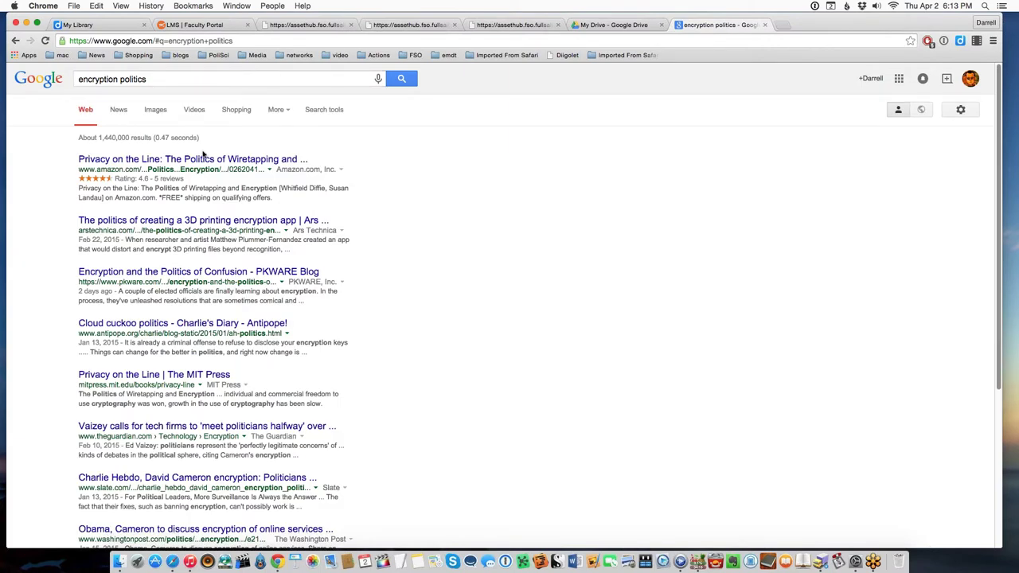
pyautogui.moveTo(121, 80); pyautogui.dragTo(149, 80)
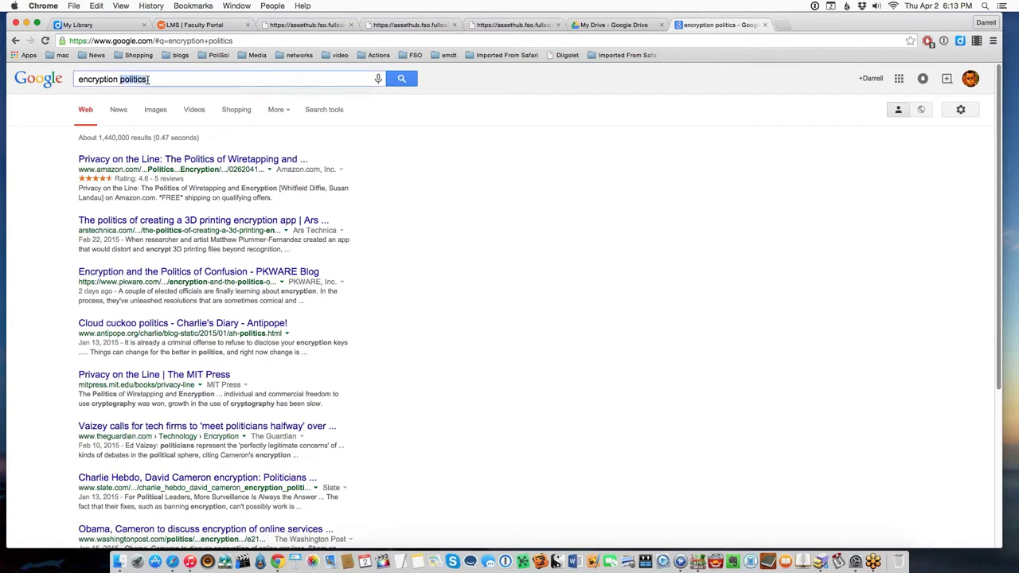
pyautogui.click(151, 79)
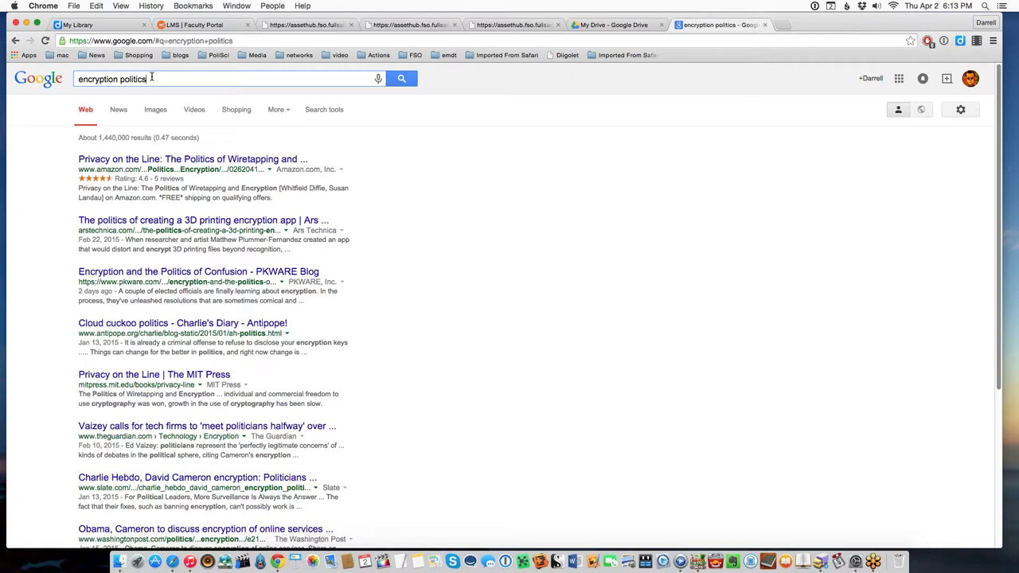
# Step: Search Google for "encryption music" and open the Stack Overflow result "Audio encryption/protection"
pyautogui.moveTo(150, 79); pyautogui.dragTo(120, 79)
pyautogui.write('music')
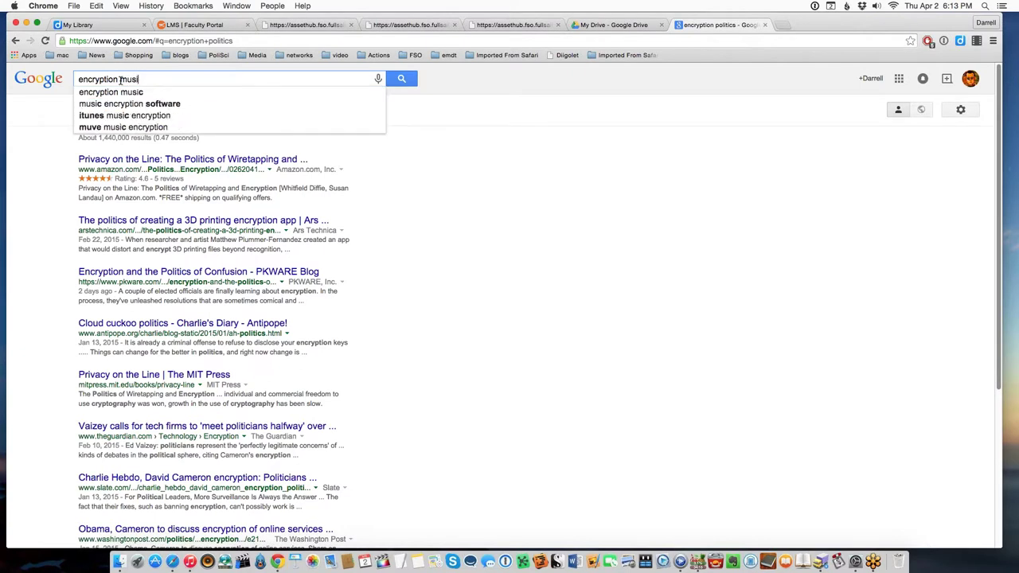
pyautogui.press('Return')
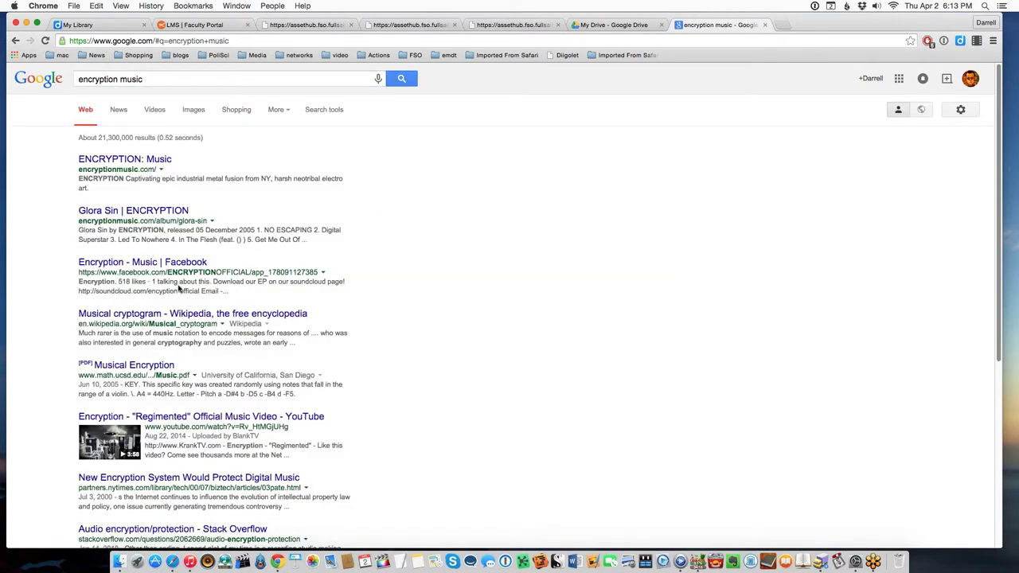
pyautogui.scroll(-5, 183, 287)
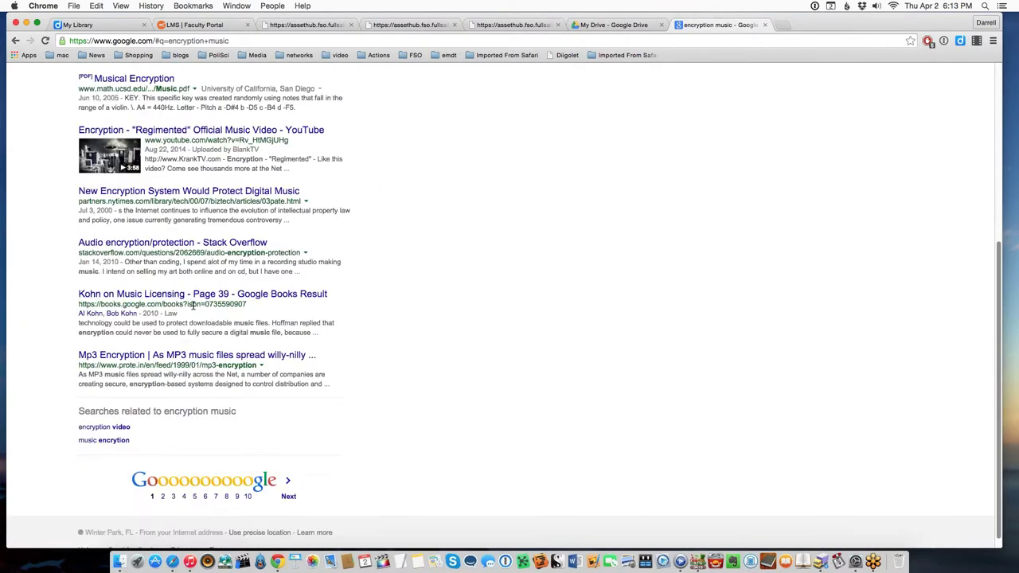
pyautogui.click(185, 246)
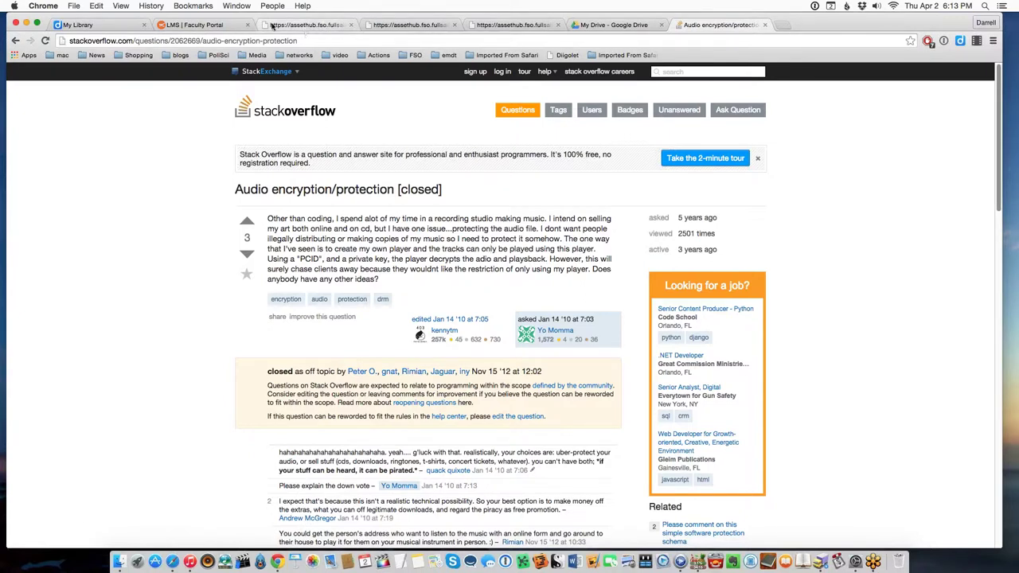
# Step: Return to the assignment instructions PDF and review its Time to Complete entry along with the instructions and term list
pyautogui.click(211, 26)
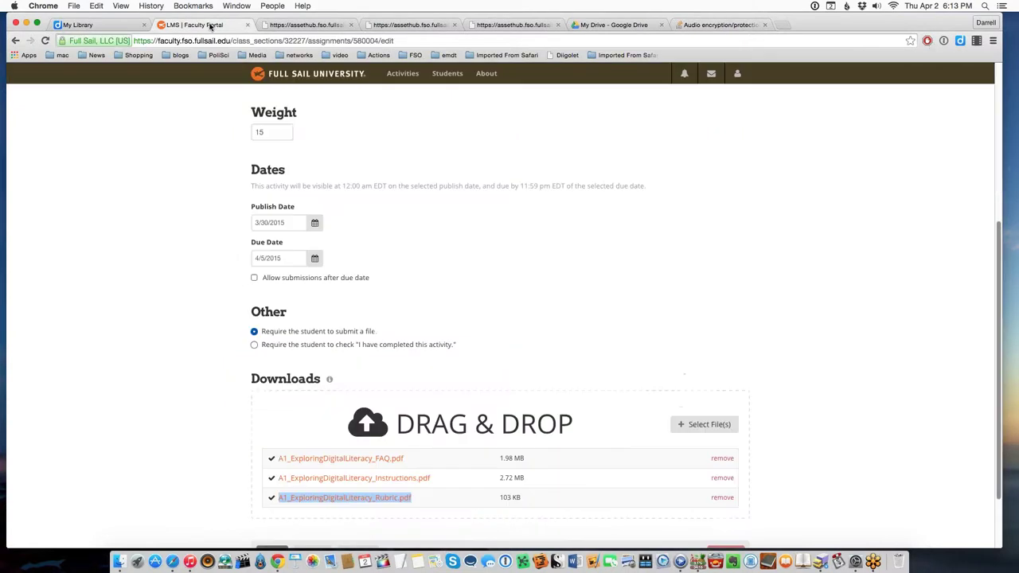
pyautogui.click(293, 27)
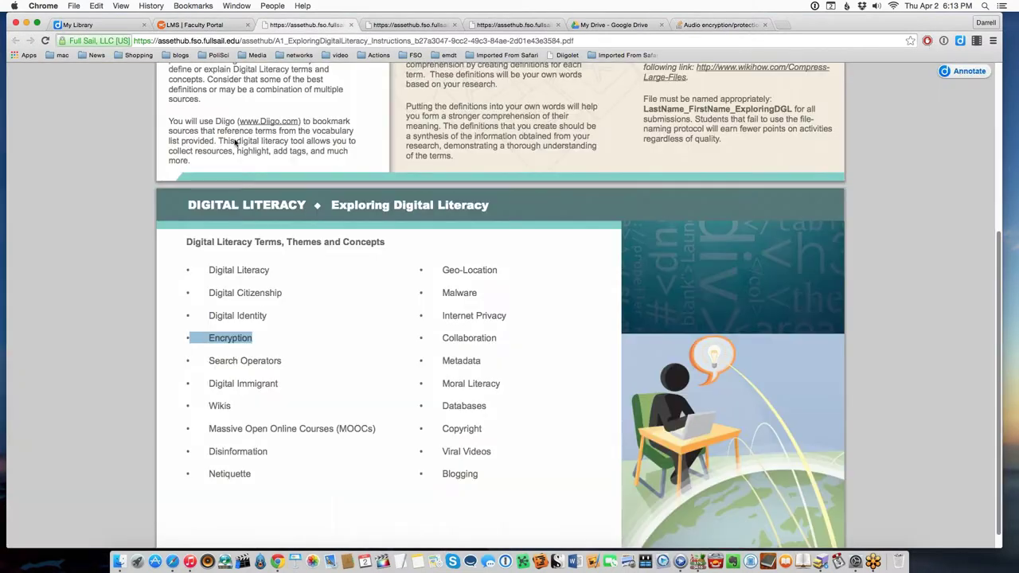
pyautogui.scroll(5, 269, 232)
pyautogui.moveTo(276, 238); pyautogui.dragTo(240, 238)
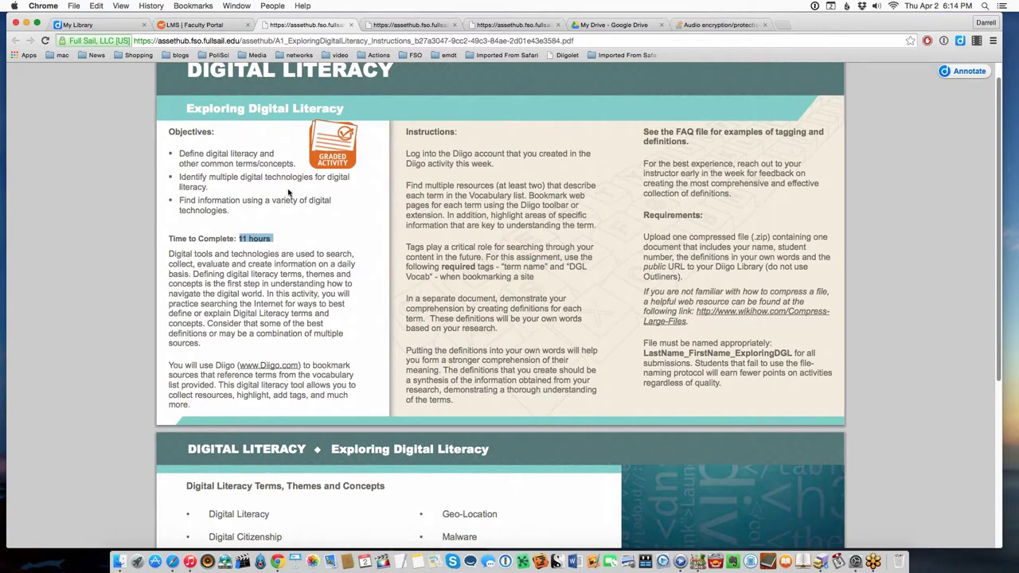
pyautogui.scroll(-5, 314, 461)
pyautogui.scroll(2, 320, 312)
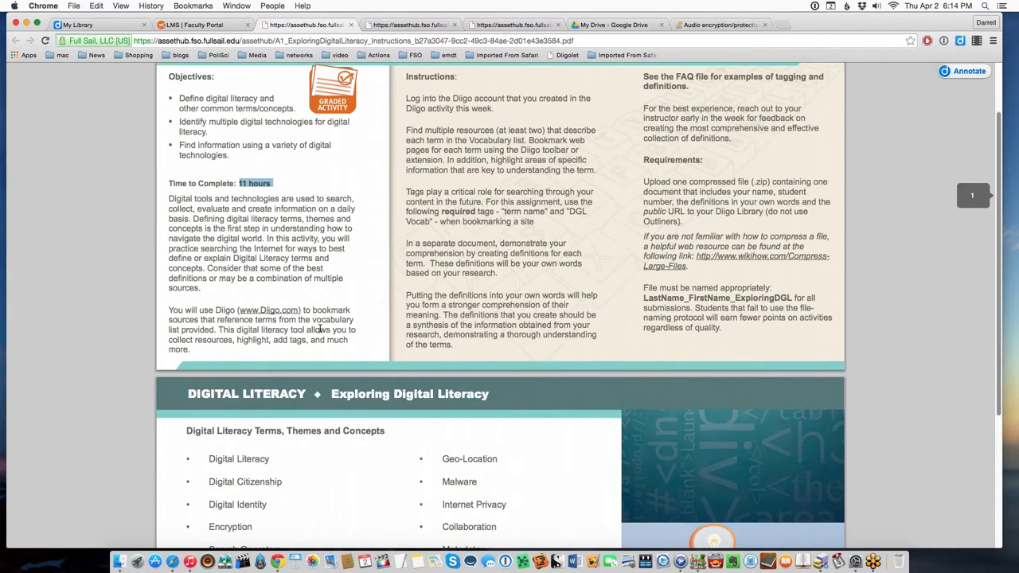
pyautogui.scroll(1, 320, 311)
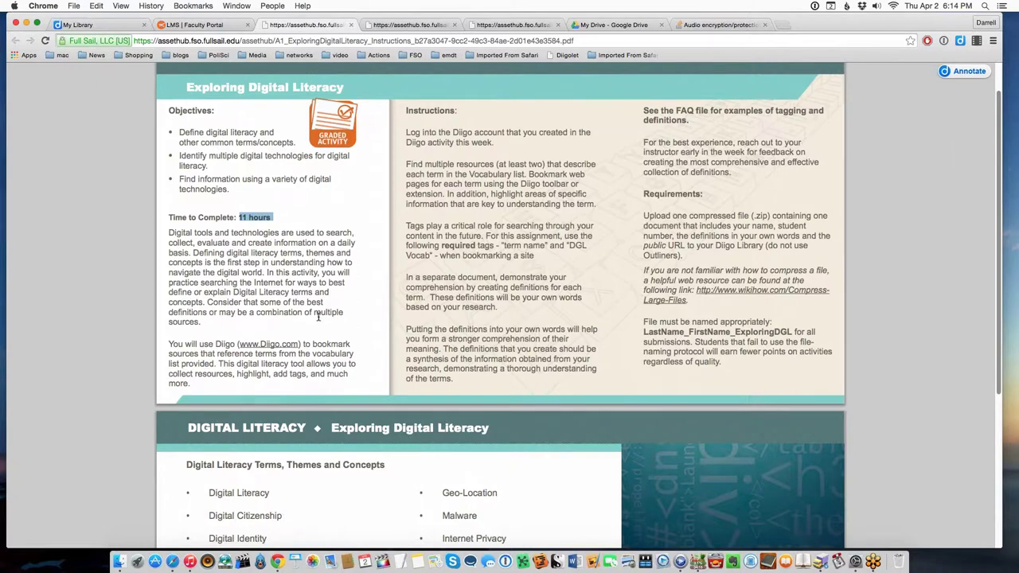
pyautogui.click(287, 214)
pyautogui.moveTo(236, 215); pyautogui.dragTo(275, 219)
pyautogui.click(270, 236)
# Step: Go back to the Stack Overflow page and select the question's passage about protecting the audio file from illegal distribution
pyautogui.click(729, 24)
pyautogui.scroll(-3, 533, 290)
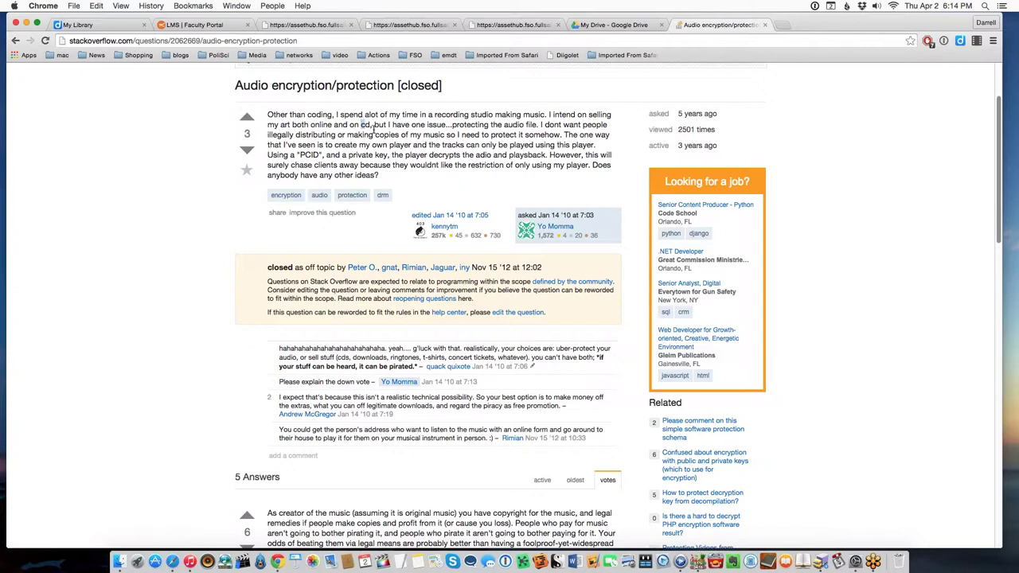
pyautogui.moveTo(374, 134); pyautogui.dragTo(361, 125)
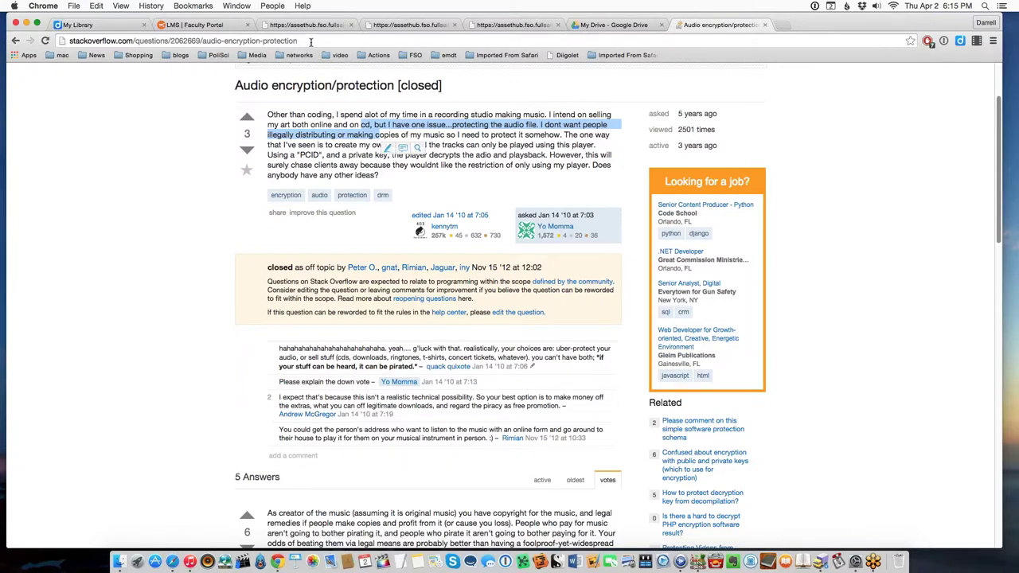
# Step: Go back to the assignment instructions PDF and review its list of terms, instructions and submission requirements
pyautogui.click(593, 27)
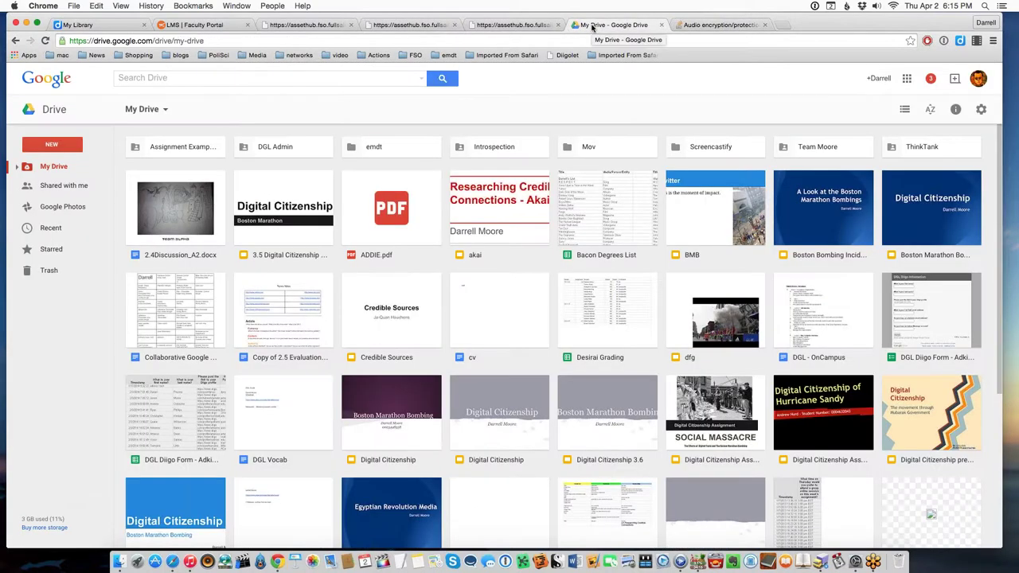
pyautogui.click(212, 27)
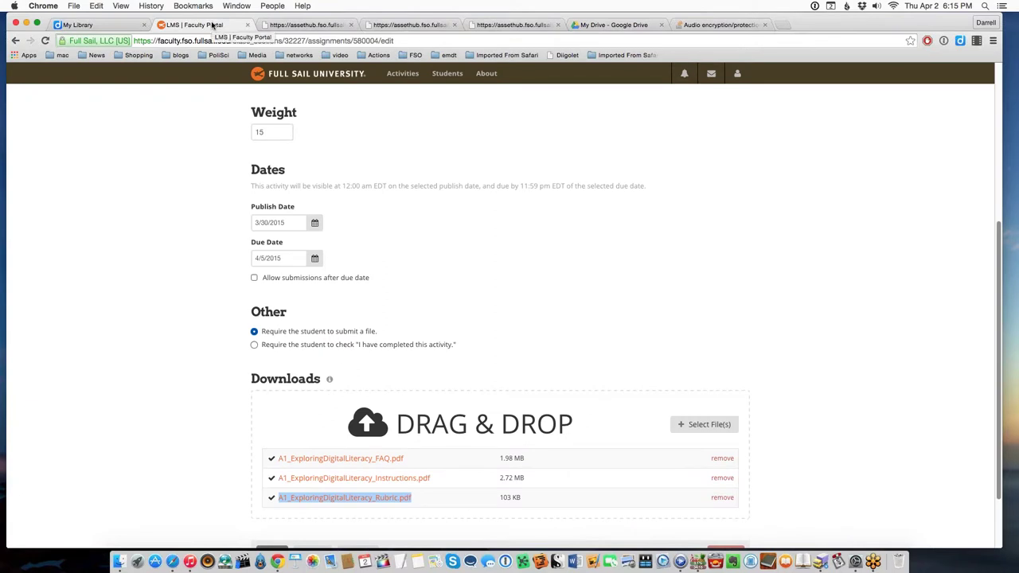
pyautogui.click(301, 25)
pyautogui.scroll(-1, 458, 488)
pyautogui.scroll(-5, 459, 488)
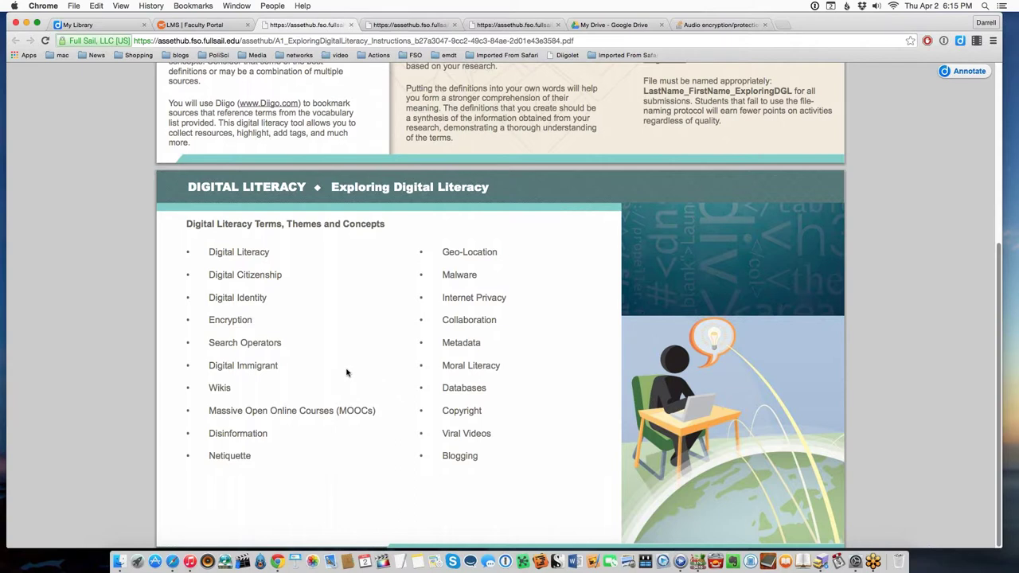
pyautogui.scroll(4, 348, 371)
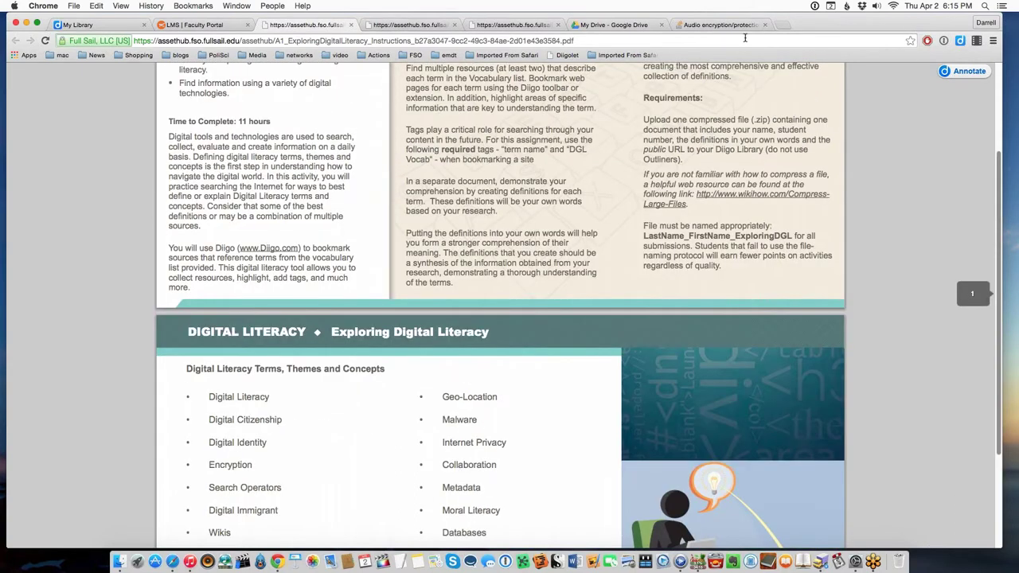
pyautogui.scroll(3, 518, 326)
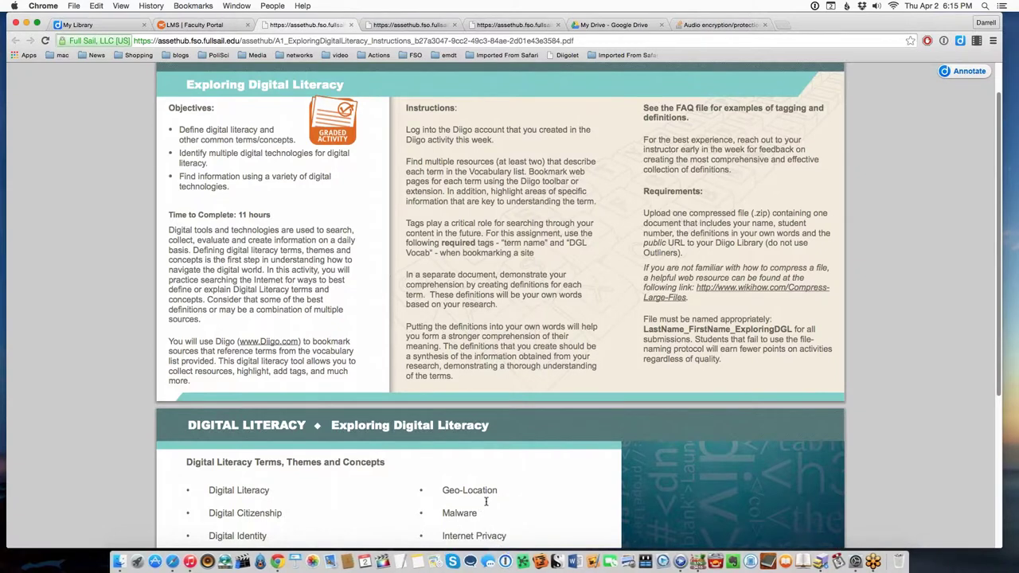
# Step: Mark the whole list of Digital Literacy Terms, Themes and Concepts for emphasis, then clear the selection
pyautogui.scroll(-1, 487, 504)
pyautogui.scroll(-5, 488, 504)
pyautogui.moveTo(209, 352); pyautogui.dragTo(514, 528)
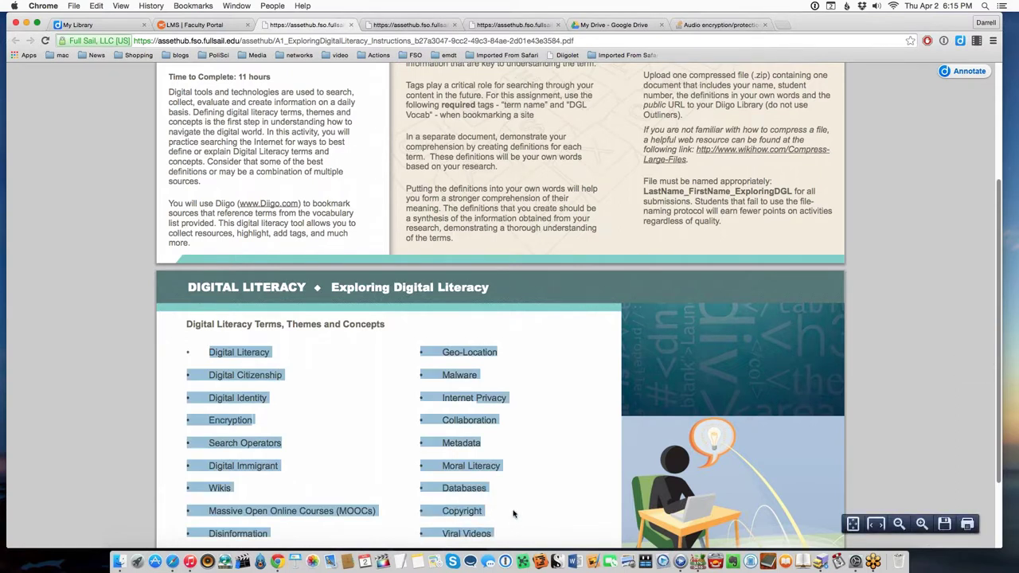
pyautogui.scroll(-4, 514, 515)
pyautogui.click(513, 478)
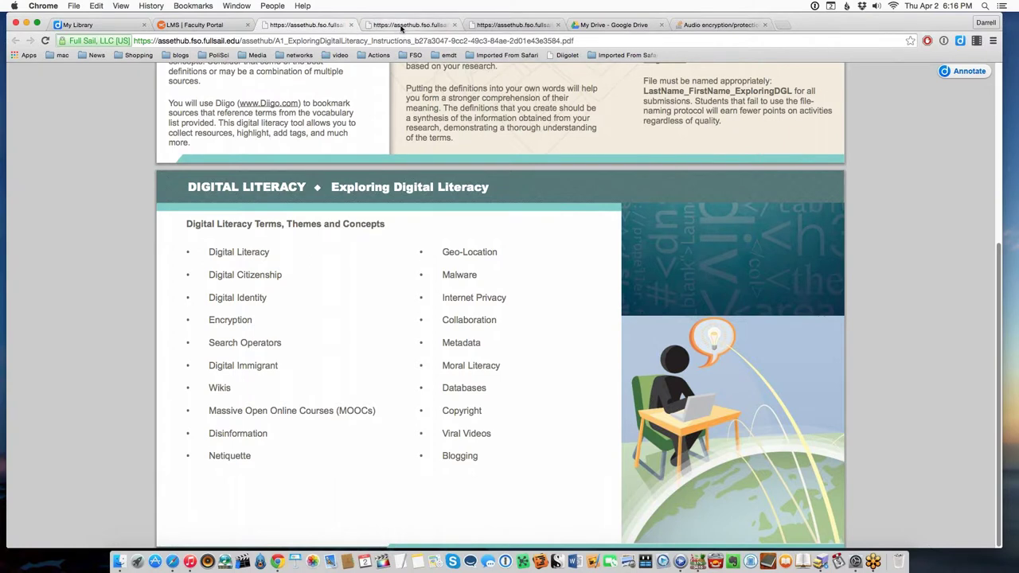
# Step: Check the FAQ PDF and the rubric PDF, examining the rubric's row on two or more highlighted sources and its Proficient column
pyautogui.click(402, 27)
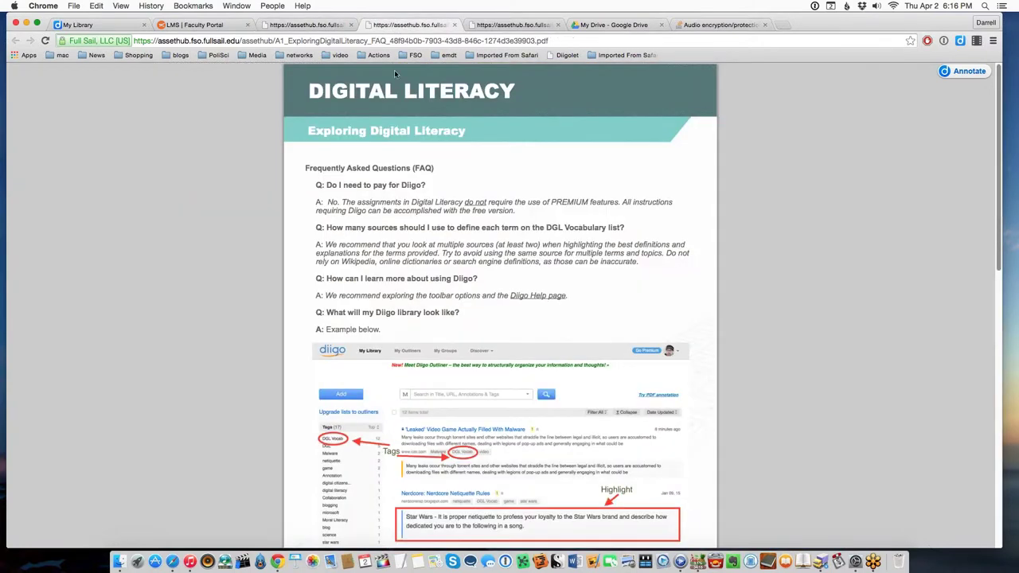
pyautogui.click(512, 26)
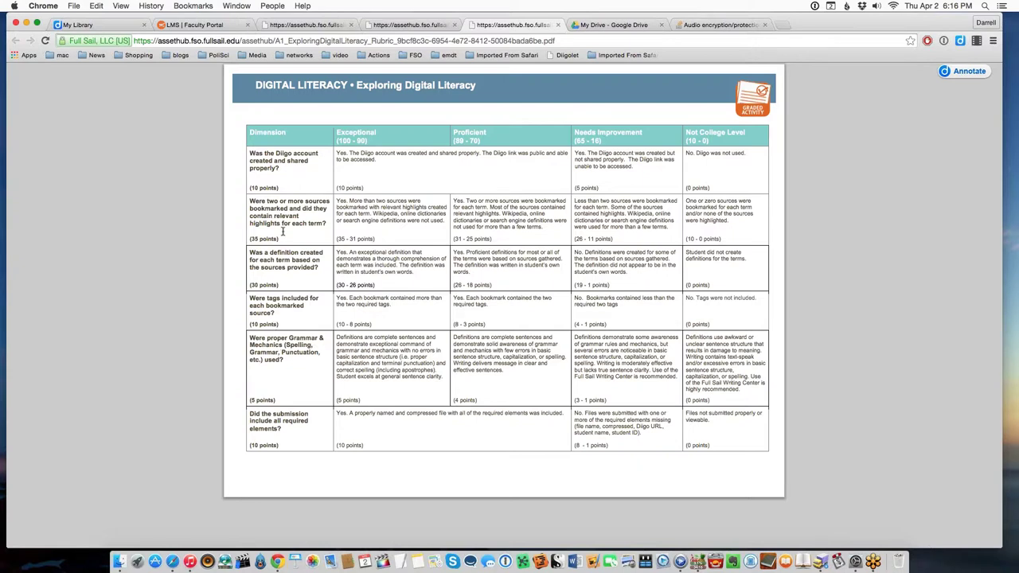
pyautogui.moveTo(280, 237); pyautogui.dragTo(228, 240)
pyautogui.moveTo(325, 226); pyautogui.dragTo(247, 201)
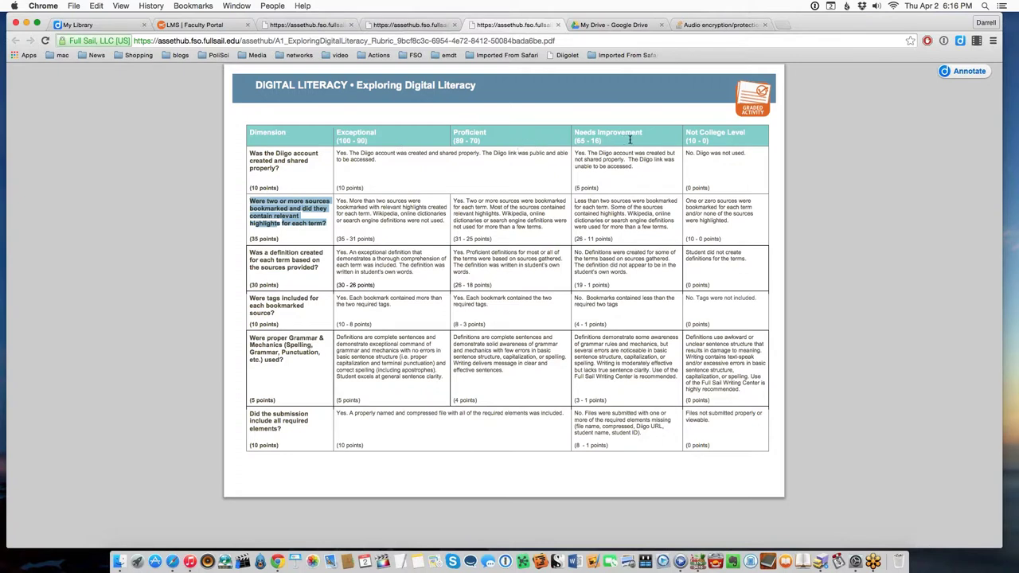
pyautogui.click(491, 277)
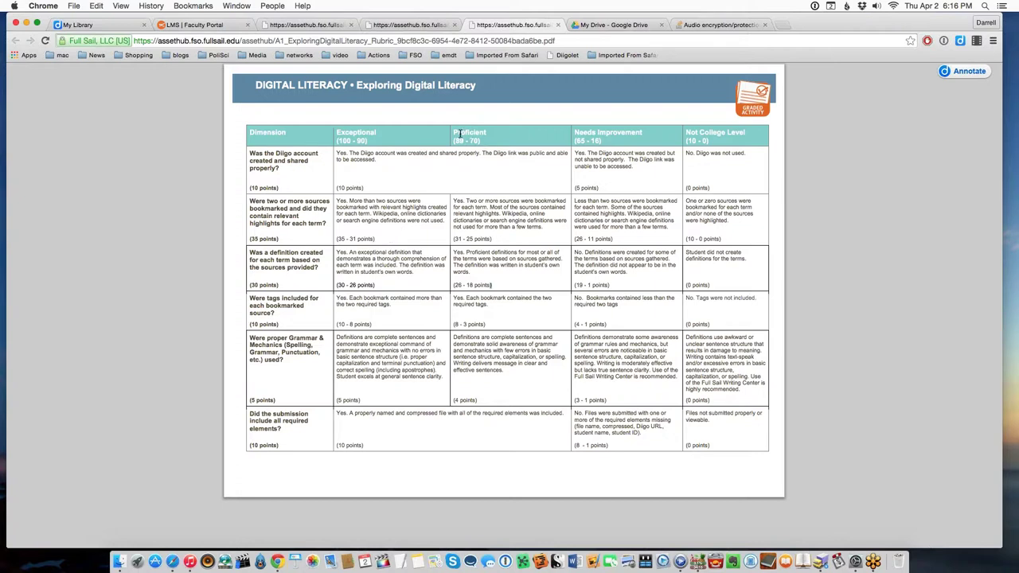
pyautogui.moveTo(467, 137); pyautogui.dragTo(487, 176)
pyautogui.click(493, 187)
# Step: Return from the rubric to the instructions PDF and look over the vocabulary terms again
pyautogui.click(199, 26)
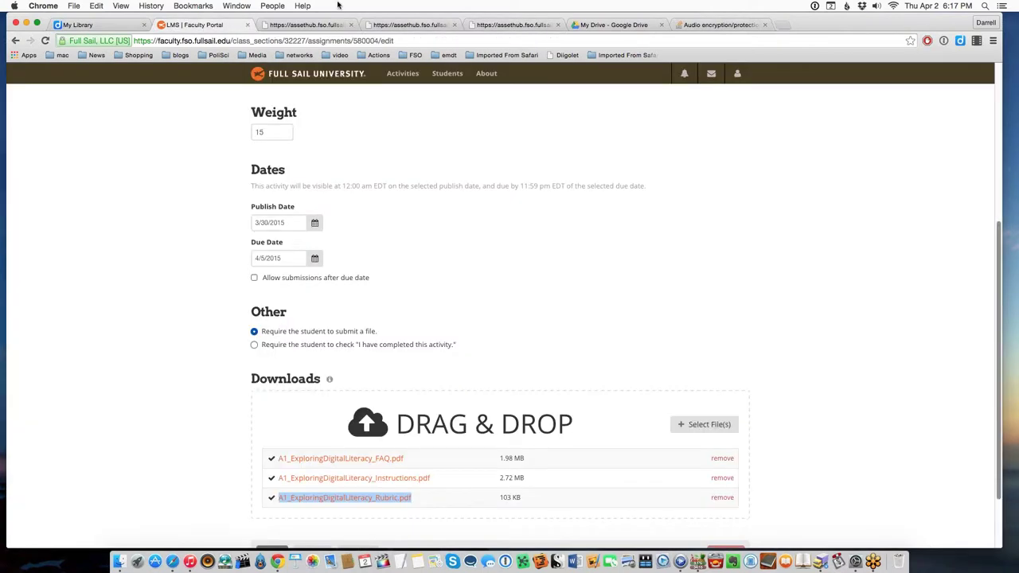
pyautogui.click(309, 26)
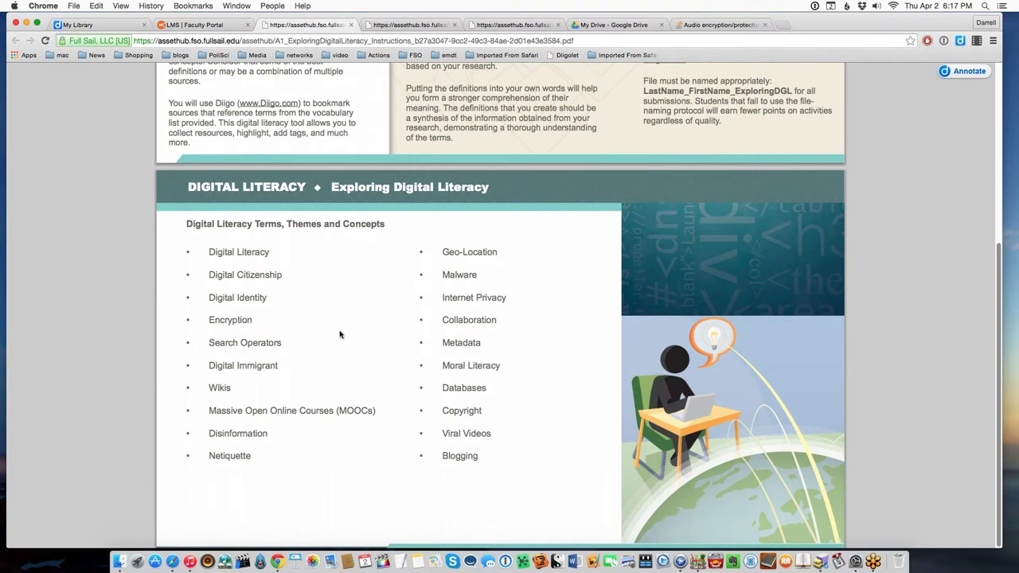
pyautogui.scroll(2, 352, 398)
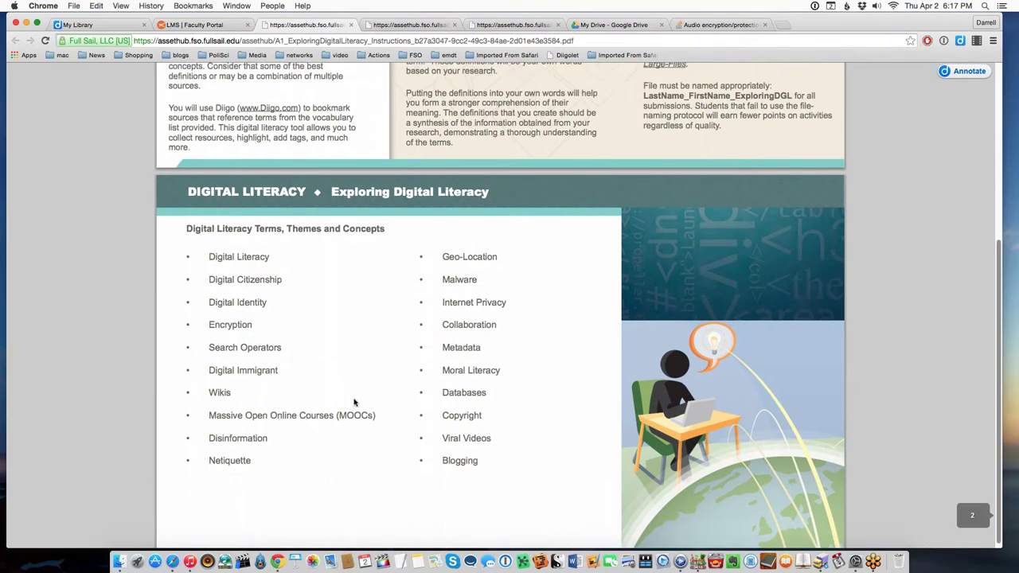
# Step: Return to the Stack Overflow page and highlight the selected passage about protecting the audio file with Diigo's annotation tool
pyautogui.click(711, 23)
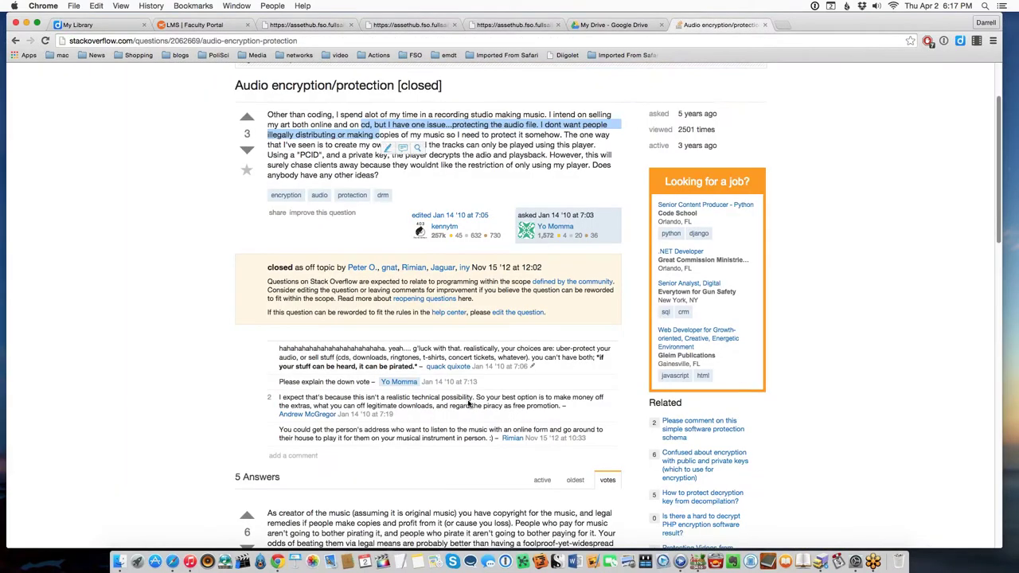
pyautogui.scroll(1, 436, 222)
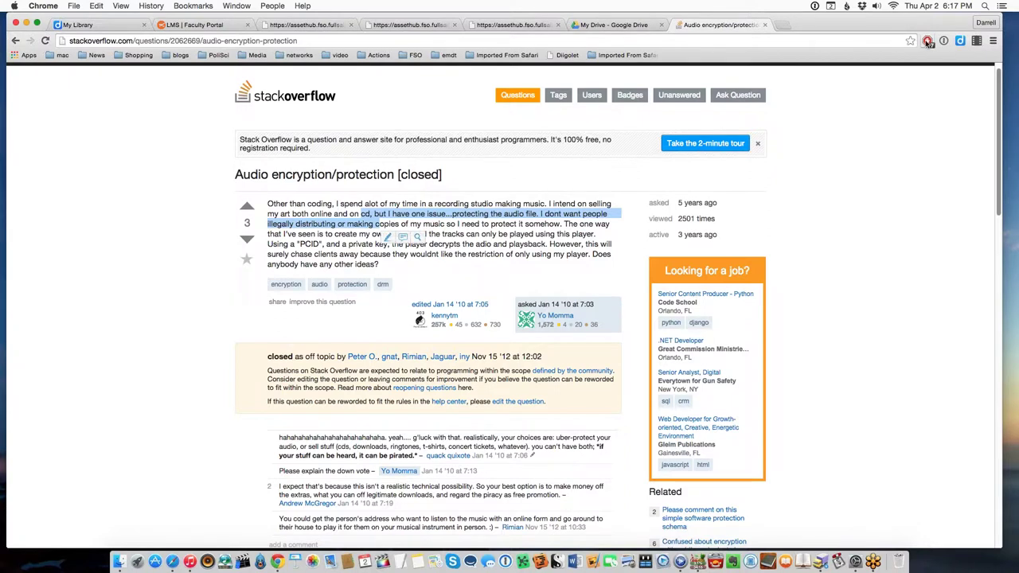
pyautogui.click(960, 41)
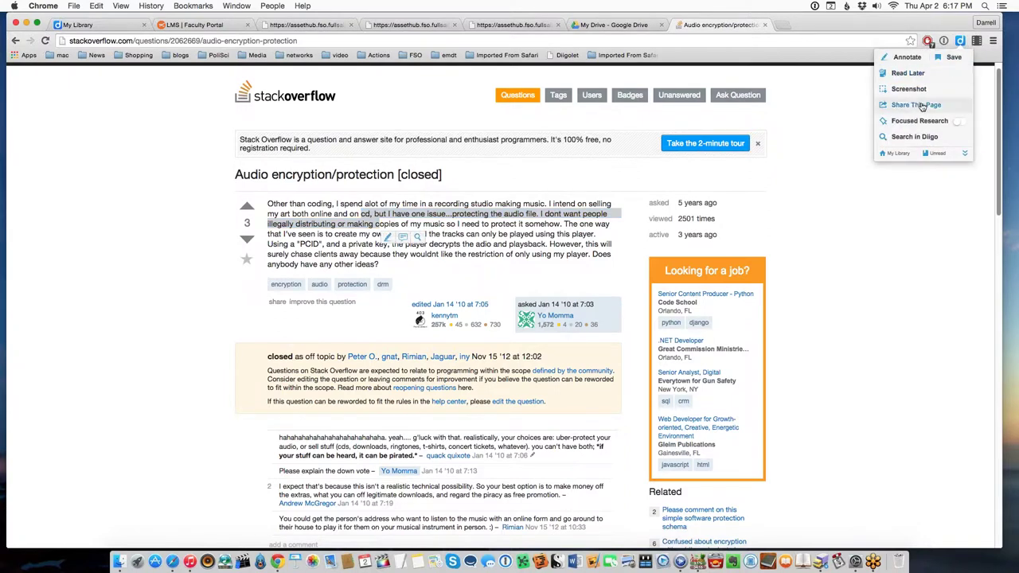
pyautogui.click(906, 59)
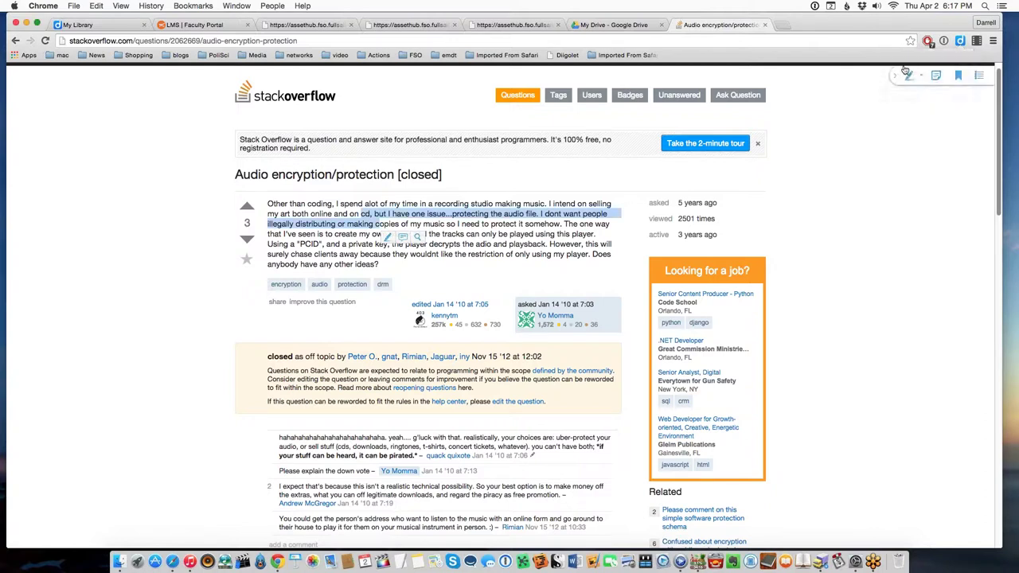
pyautogui.click(909, 77)
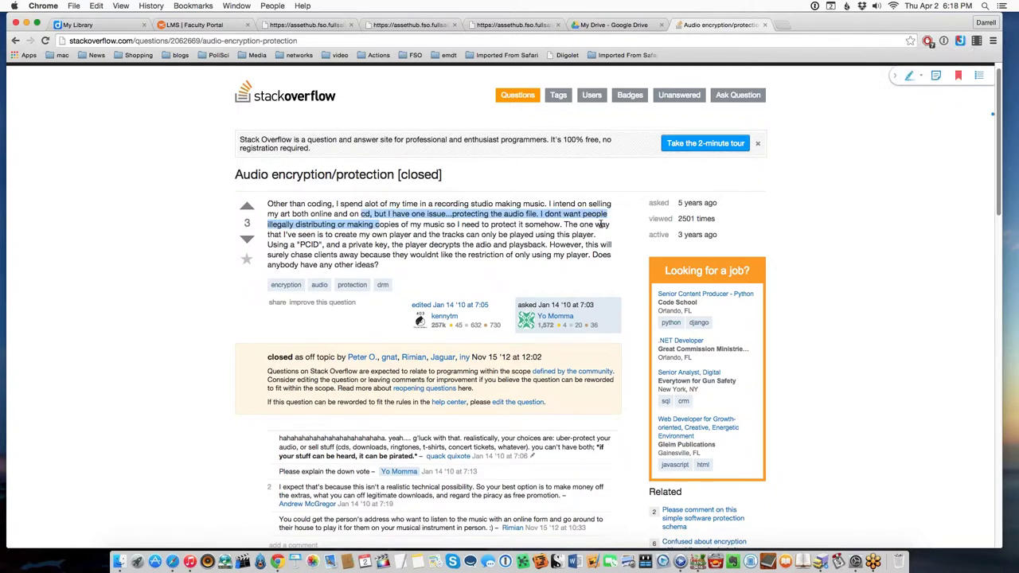
# Step: Edit the Stack Overflow page's Diigo bookmark with the tags encryption, music, audio and "DGL Vocabulary", and save it
pyautogui.click(960, 45)
pyautogui.click(949, 78)
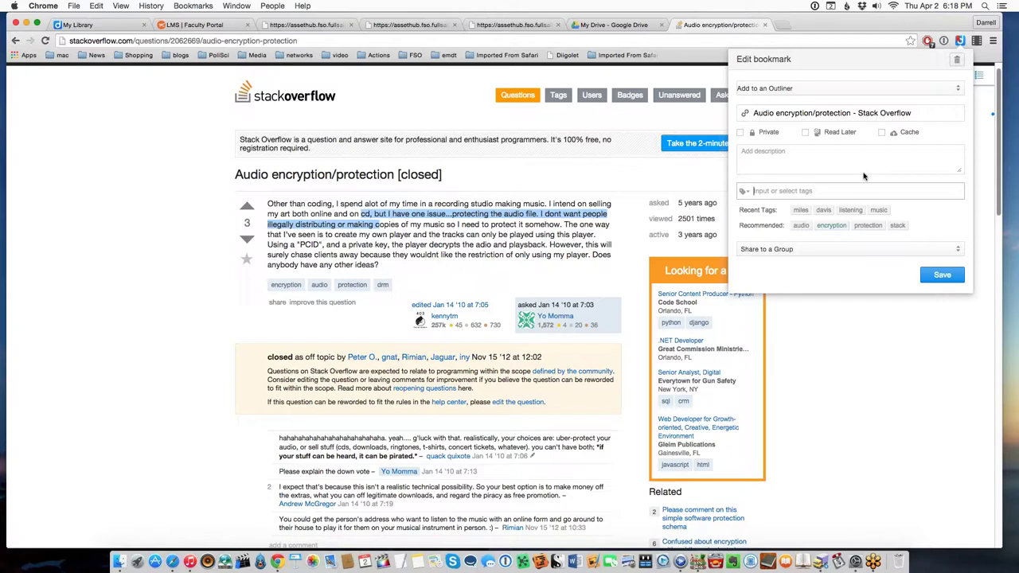
pyautogui.click(832, 229)
pyautogui.click(879, 210)
pyautogui.click(800, 225)
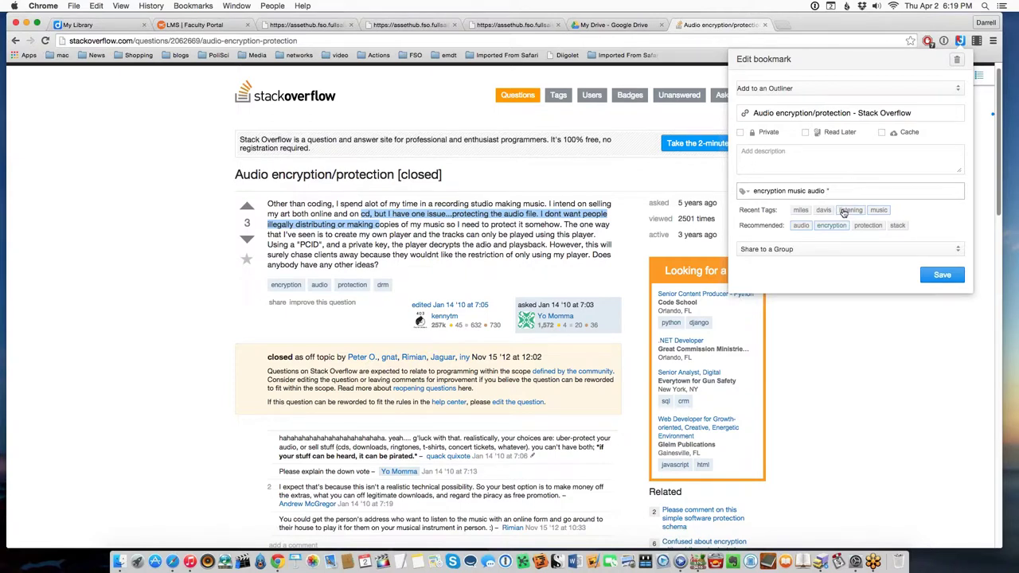
pyautogui.write('G')
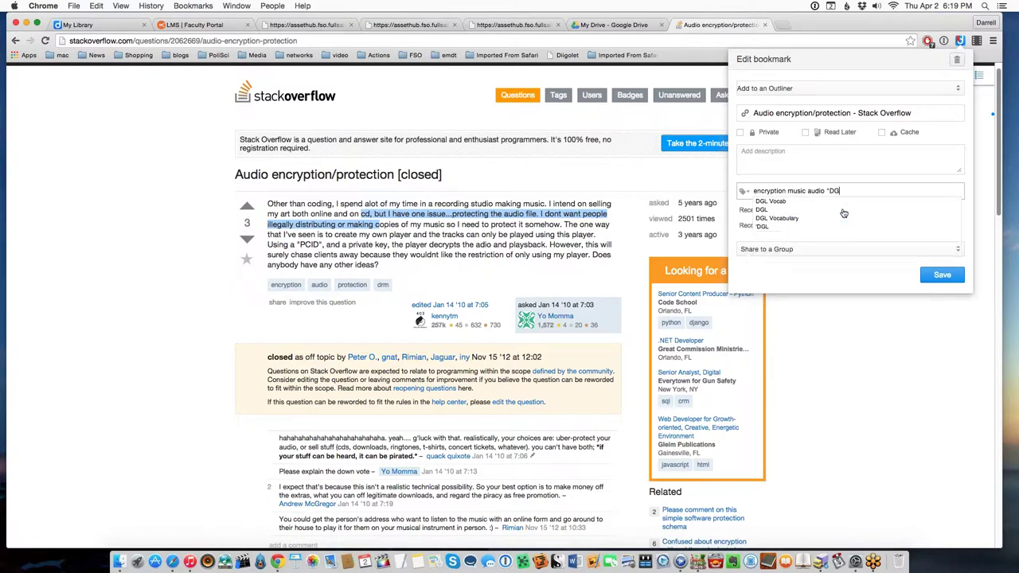
pyautogui.write('L V')
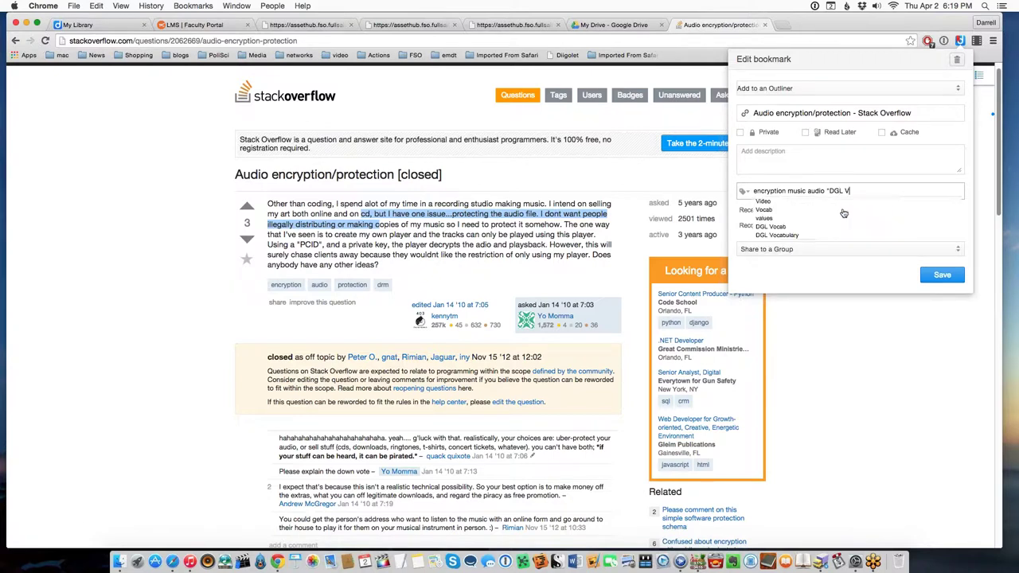
pyautogui.write('ocabulary')
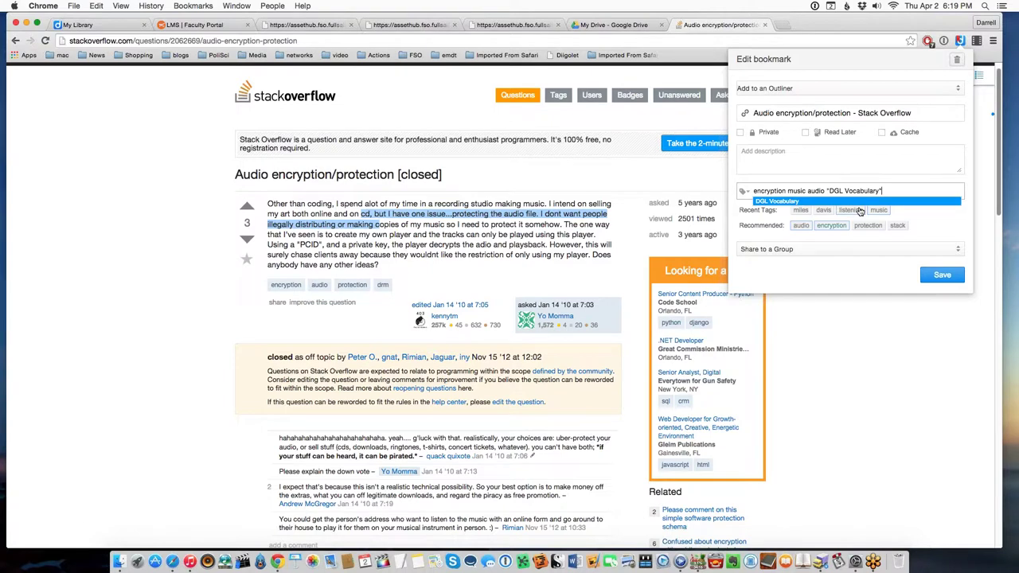
pyautogui.click(948, 275)
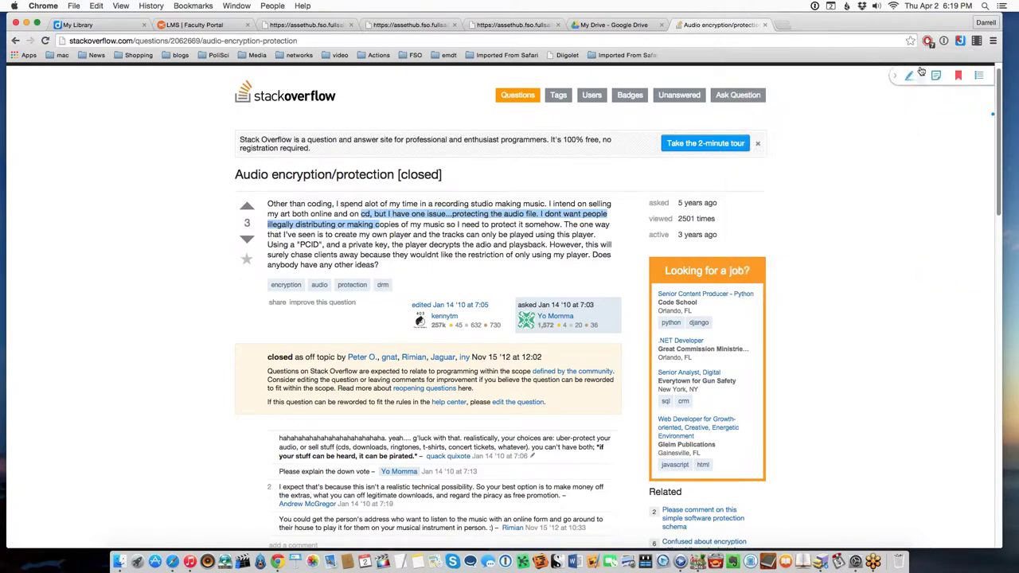
# Step: Reload the Diigo library, view the bookmarks tagged DGL Vocab and return to the full library
pyautogui.click(102, 25)
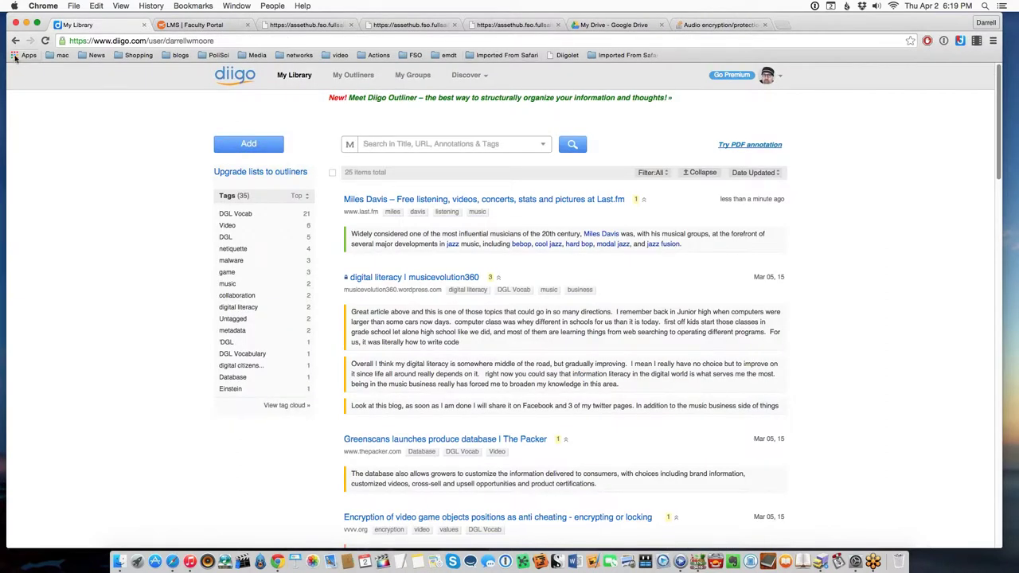
pyautogui.click(45, 41)
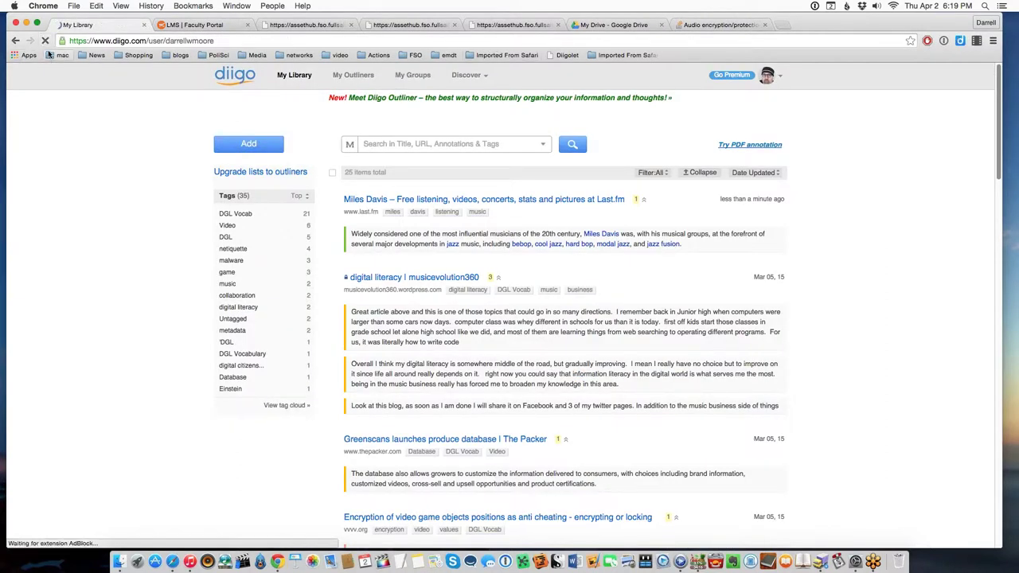
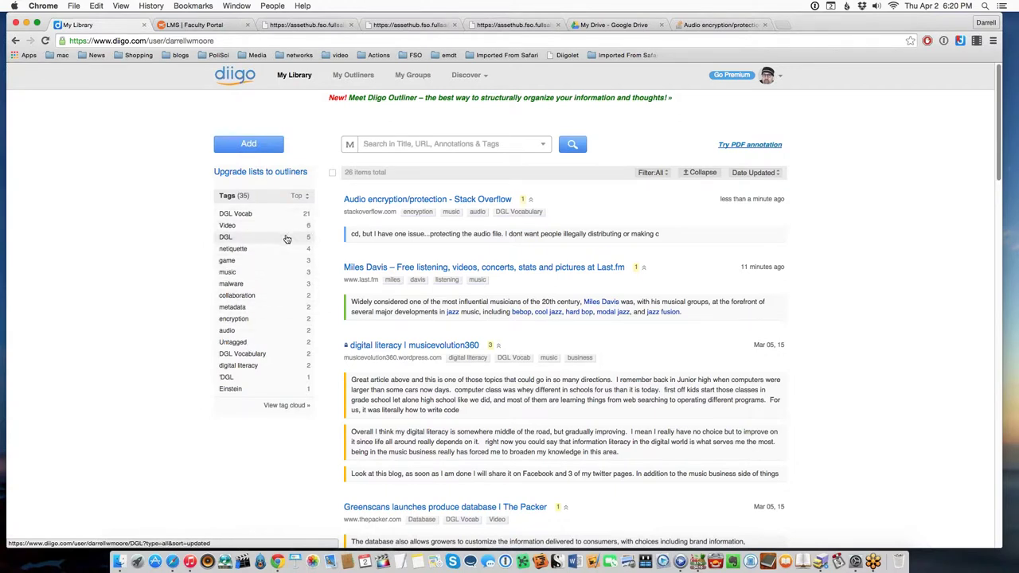
pyautogui.click(243, 215)
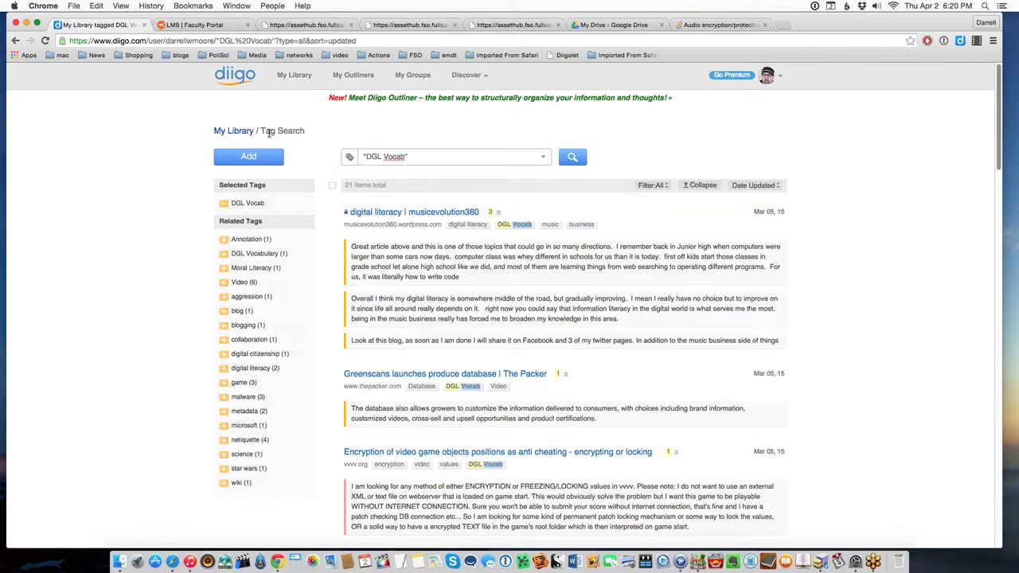
pyautogui.click(242, 136)
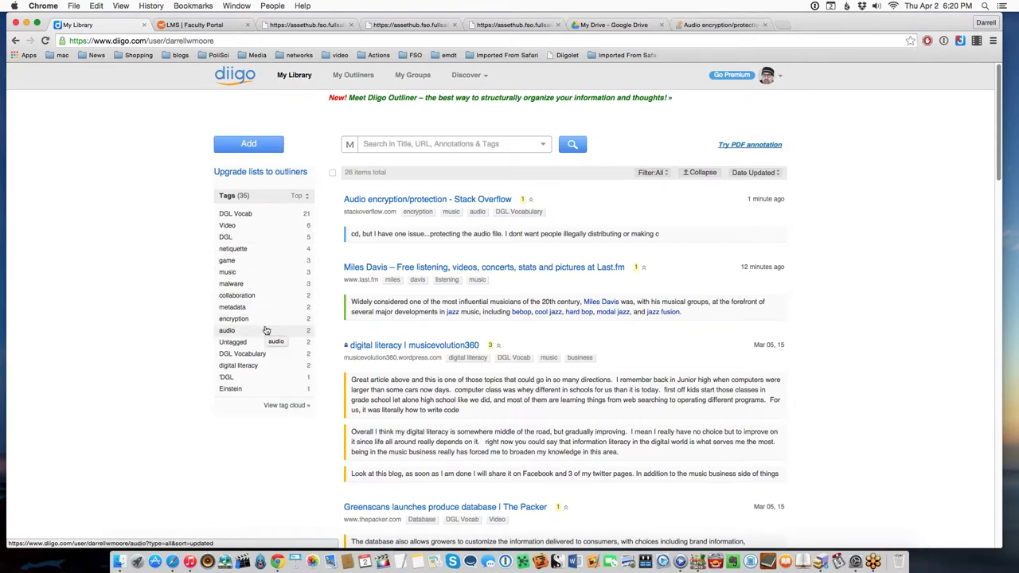
# Step: Go back to the Google results from the Stack Overflow page and search for "encryption creative writing"
pyautogui.click(722, 24)
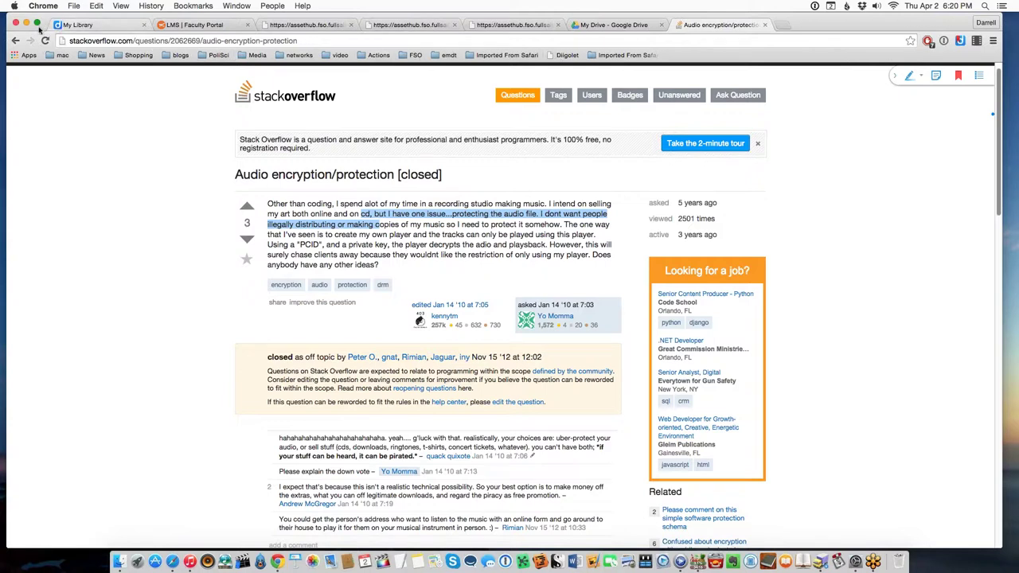
pyautogui.click(14, 42)
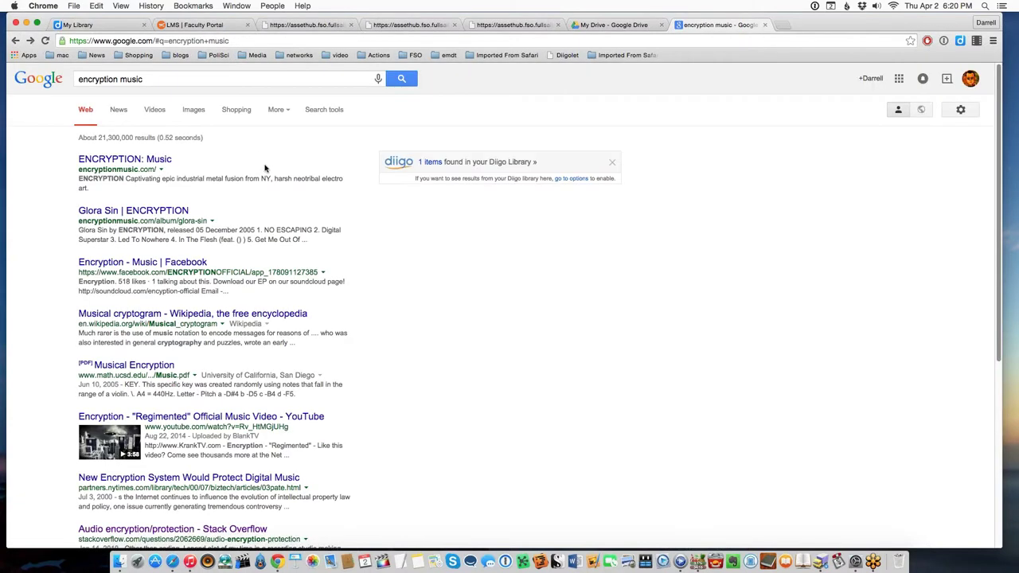
pyautogui.click(120, 82)
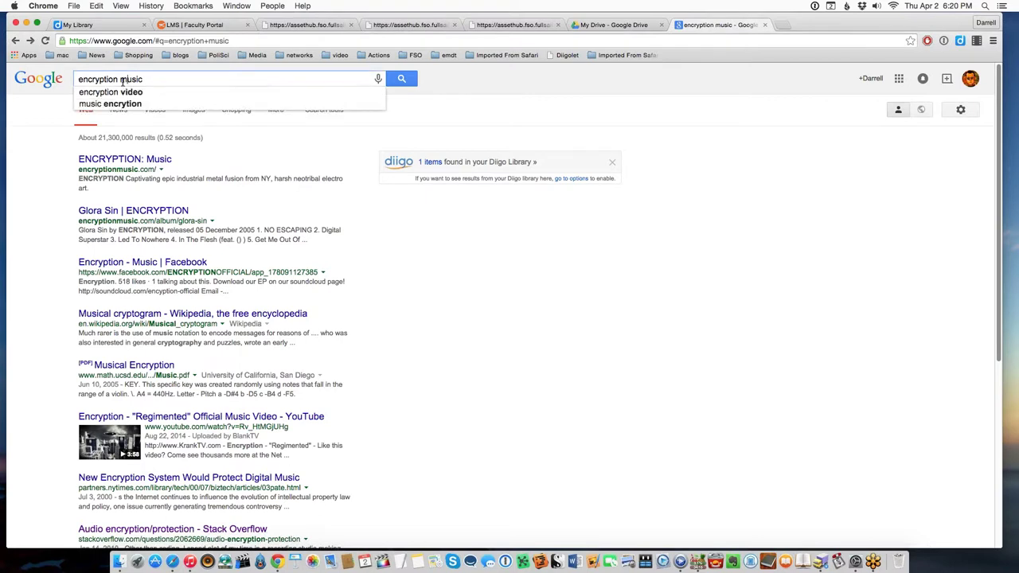
pyautogui.moveTo(119, 82); pyautogui.dragTo(163, 82)
pyautogui.write('cr')
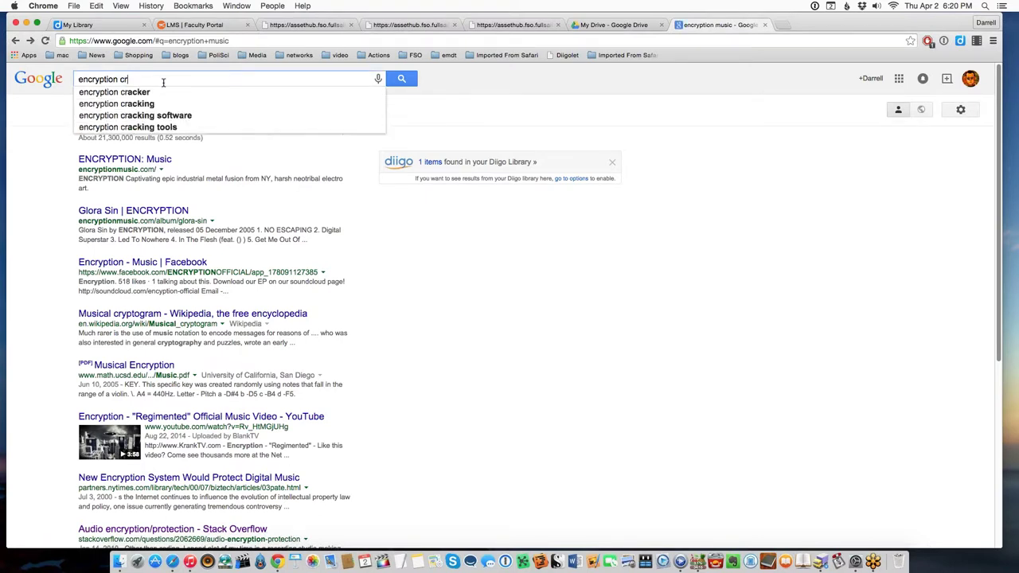
pyautogui.write('eative writing')
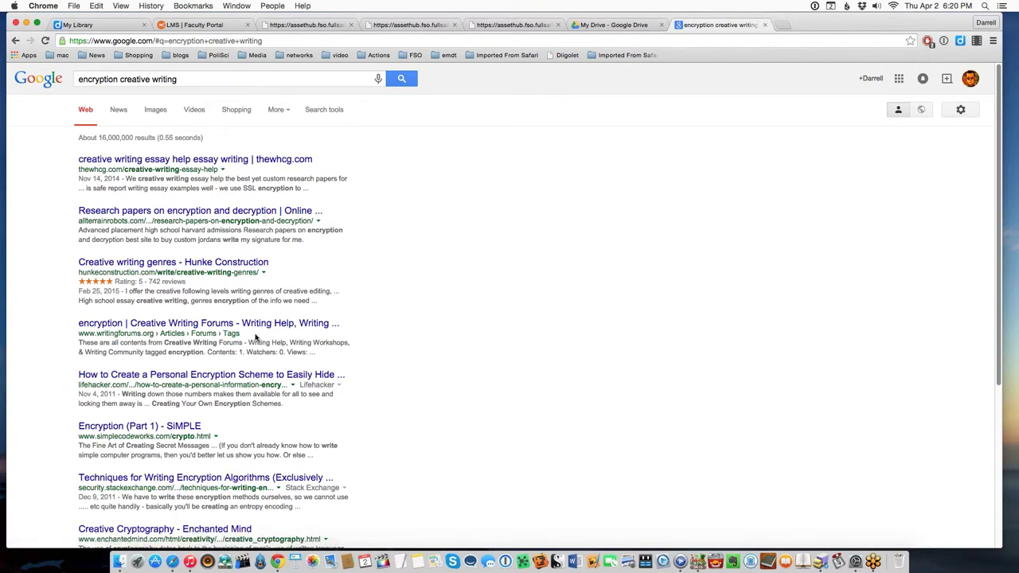
# Step: Open the Lifehacker result on creating a personal encryption scheme and read its introduction, encryption definition and example schemes
pyautogui.scroll(-2, 255, 337)
pyautogui.click(191, 345)
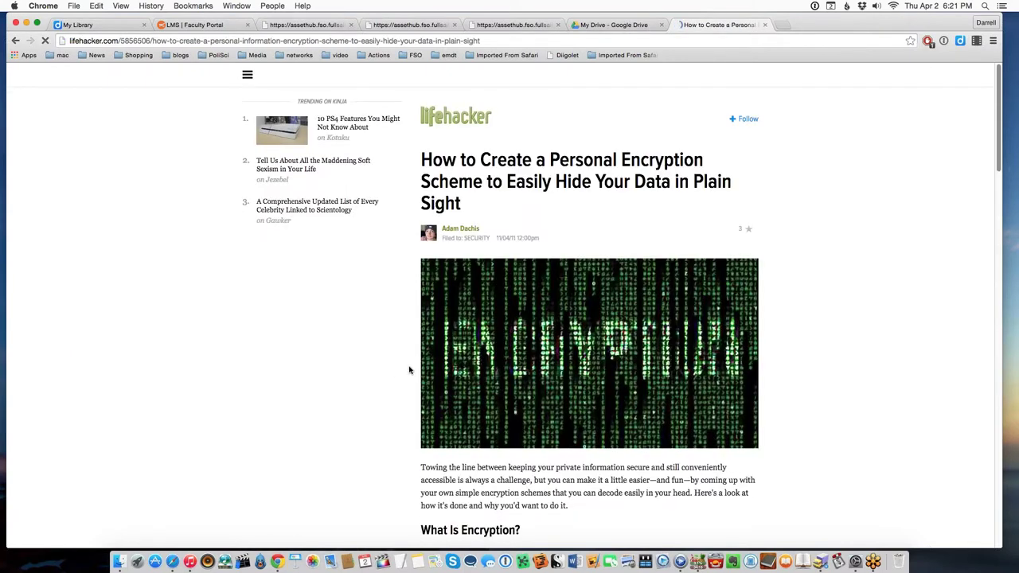
pyautogui.scroll(-2, 828, 316)
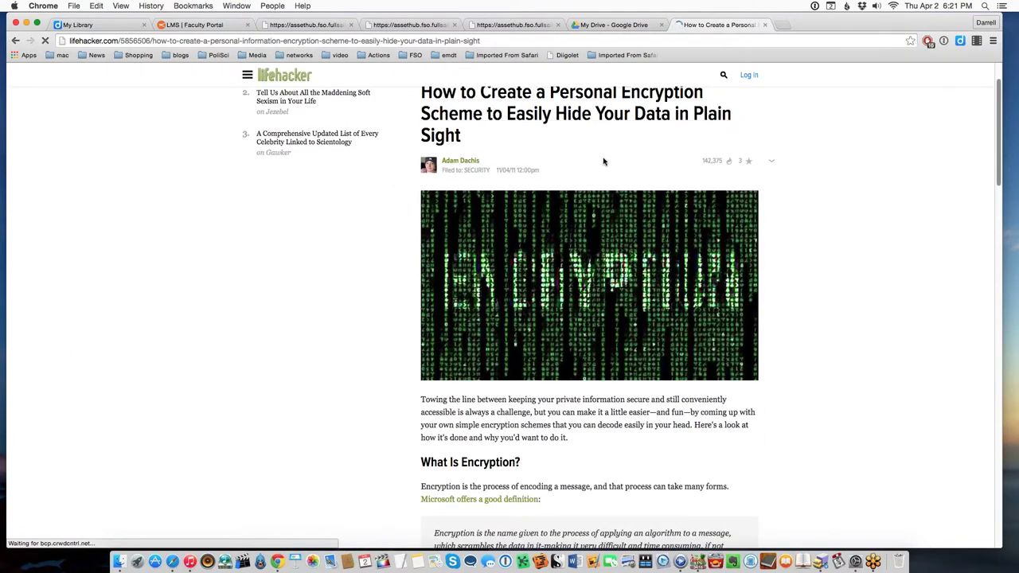
pyautogui.scroll(-2, 814, 339)
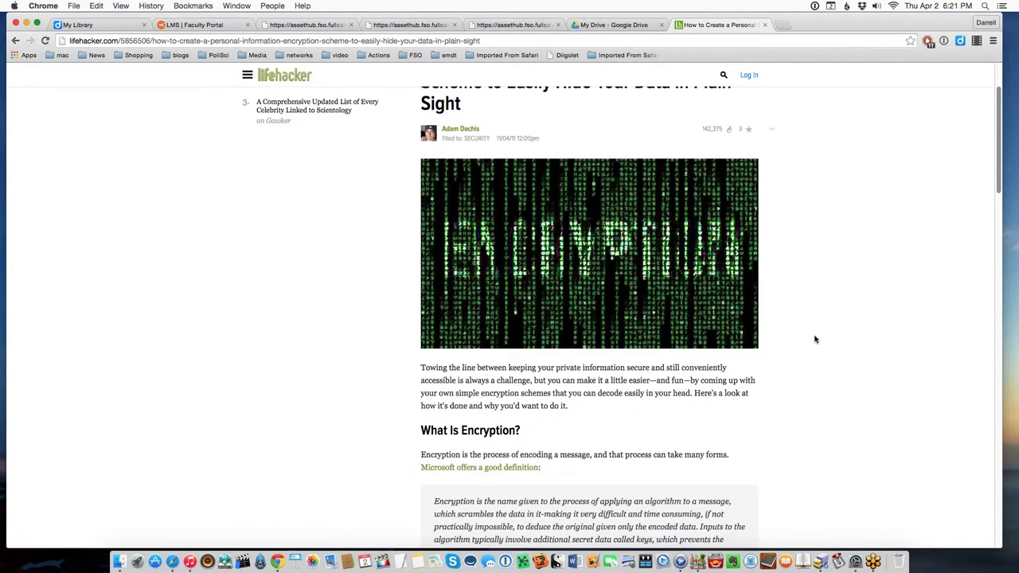
pyautogui.scroll(-10, 789, 383)
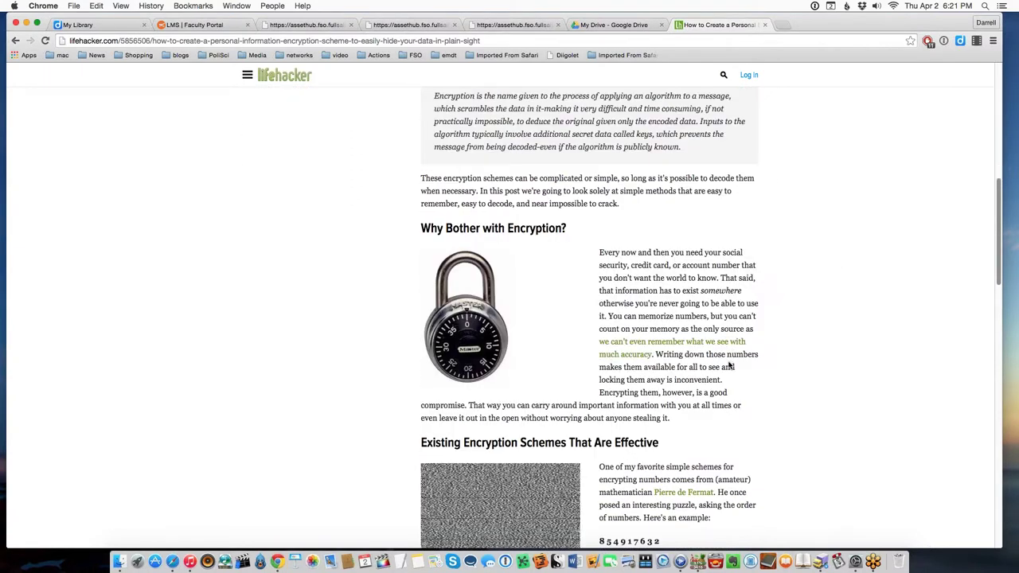
pyautogui.scroll(-4, 729, 360)
pyautogui.scroll(-4, 755, 362)
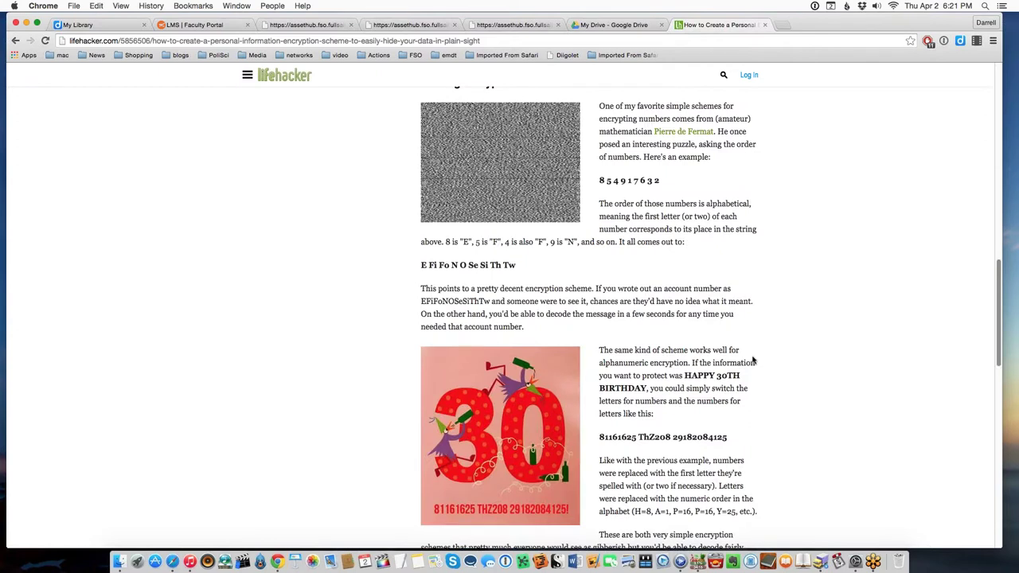
pyautogui.scroll(4, 708, 326)
pyautogui.scroll(10, 707, 325)
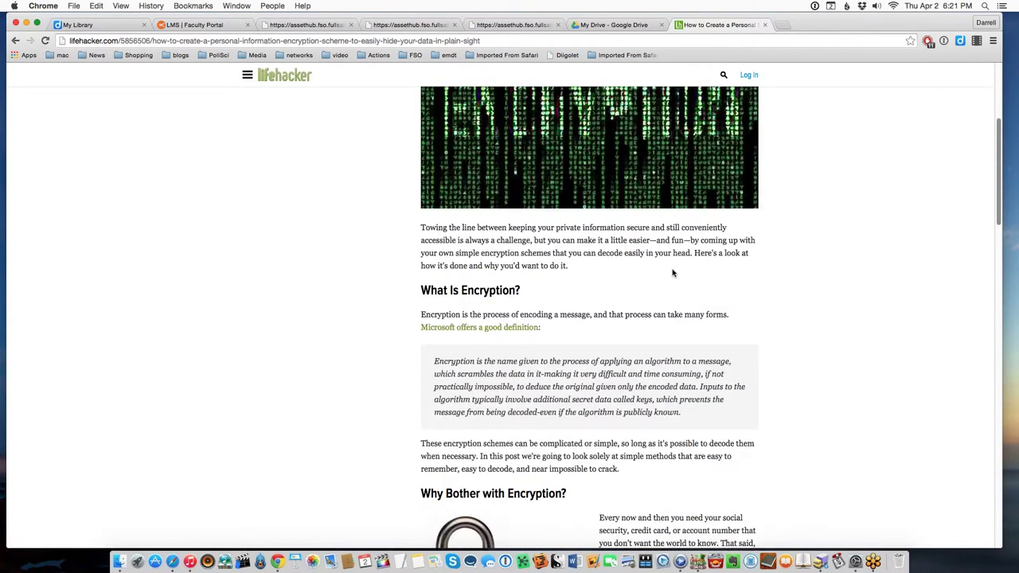
pyautogui.moveTo(653, 254); pyautogui.dragTo(529, 244)
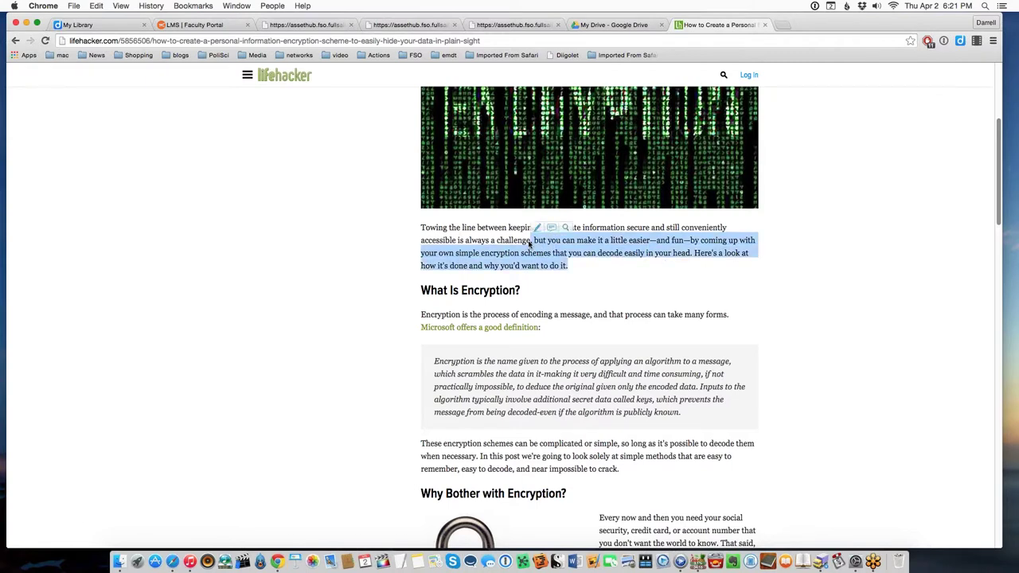
pyautogui.click(804, 294)
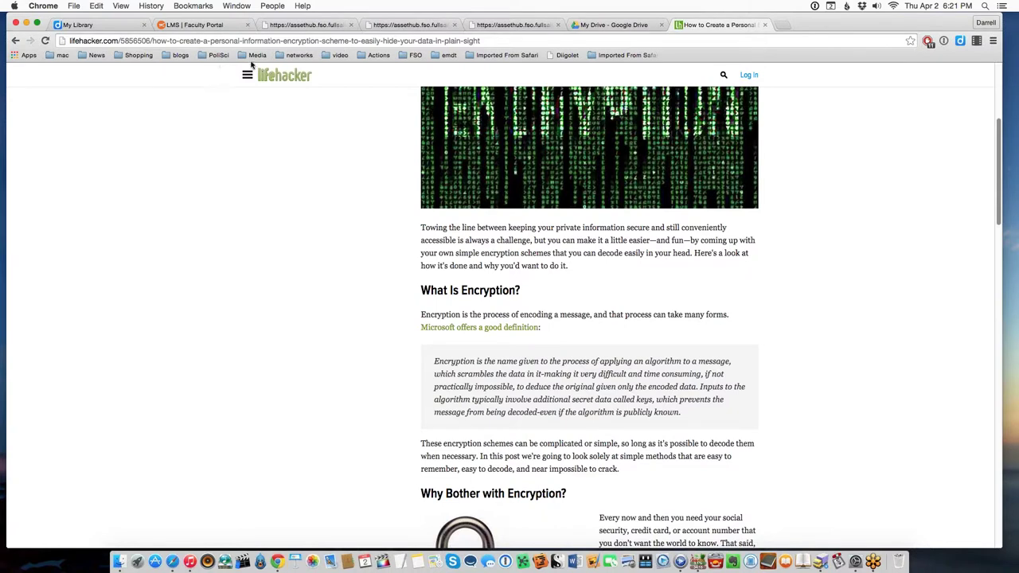
# Step: Switch to the Diigo library and look through the saved bookmarks with their tags and highlights
pyautogui.click(137, 26)
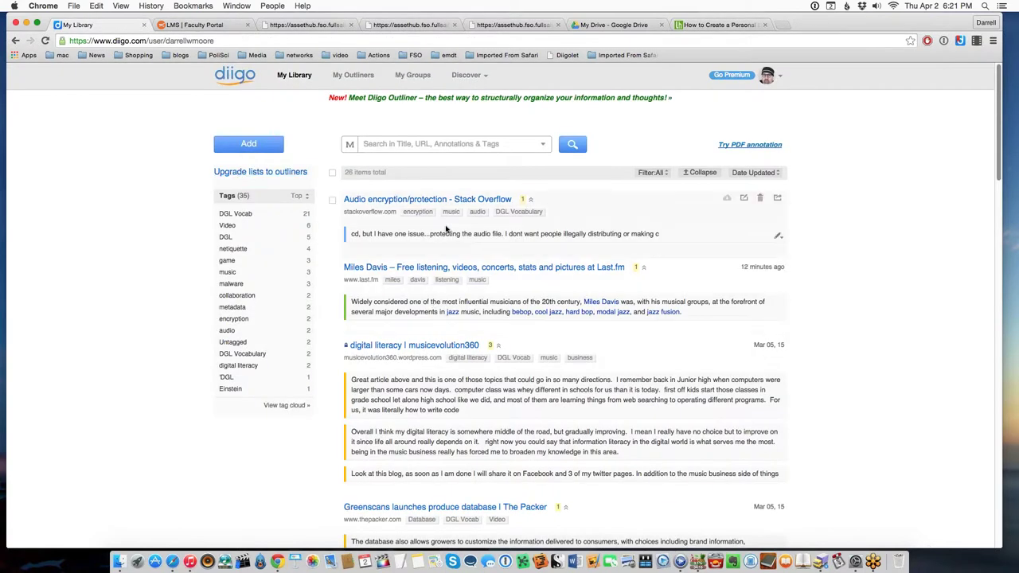
pyautogui.scroll(-15, 509, 271)
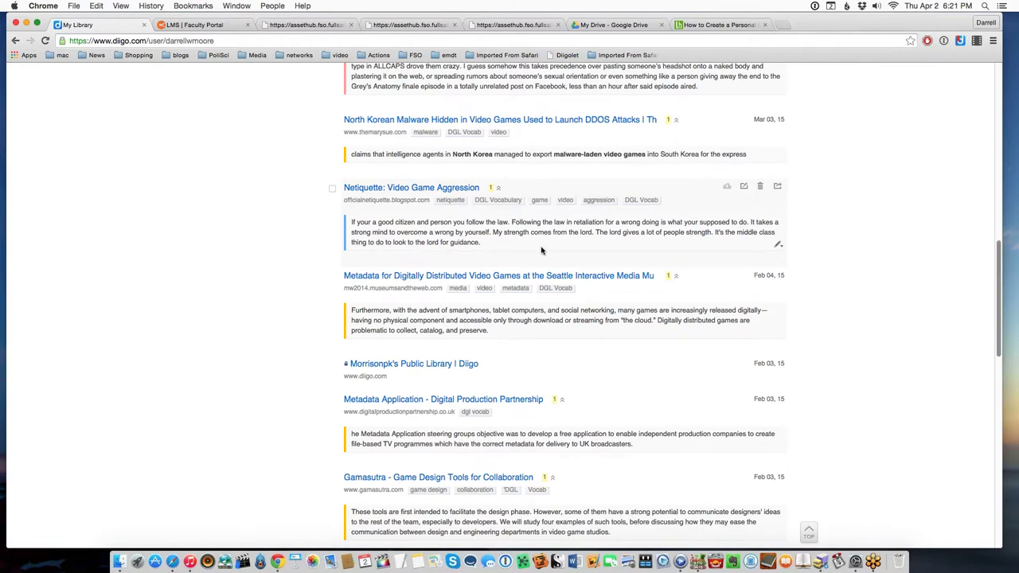
pyautogui.scroll(1, 709, 253)
pyautogui.scroll(15, 707, 255)
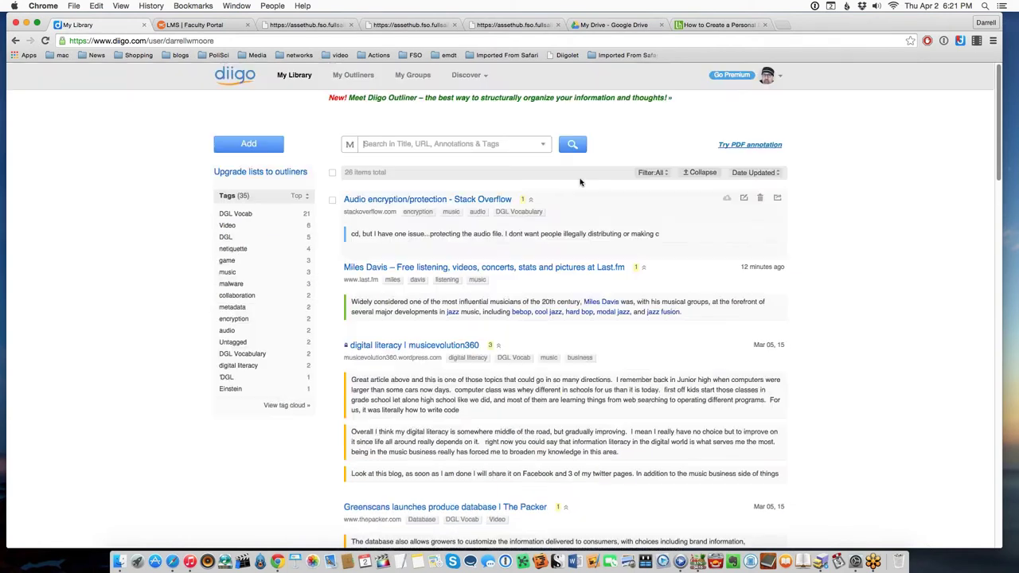
# Step: Review the Exploring Digital Literacy instructions PDF for the submission requirements and the list of vocabulary terms
pyautogui.click(284, 25)
pyautogui.scroll(4, 402, 202)
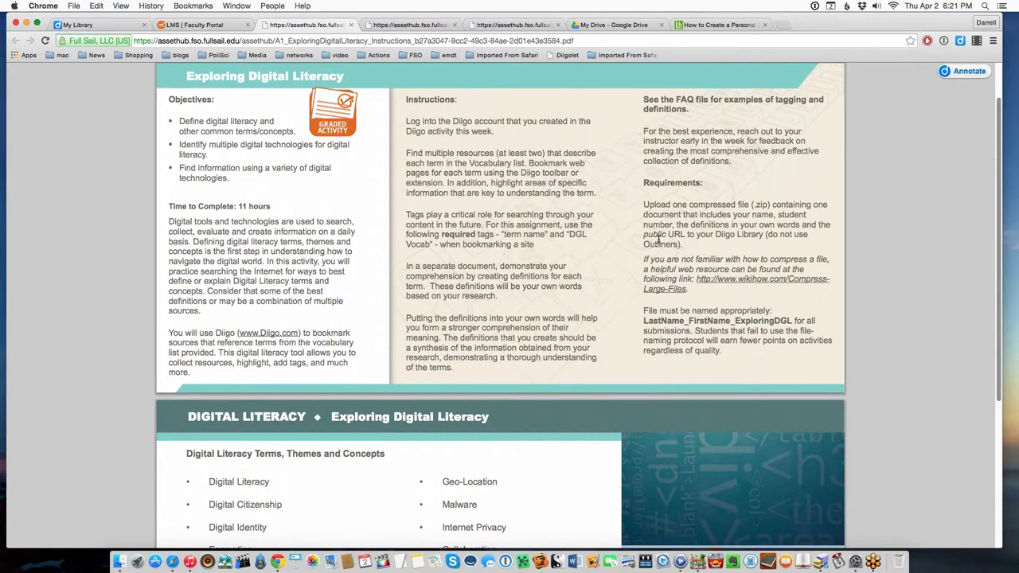
pyautogui.scroll(-3, 659, 239)
pyautogui.scroll(1, 650, 221)
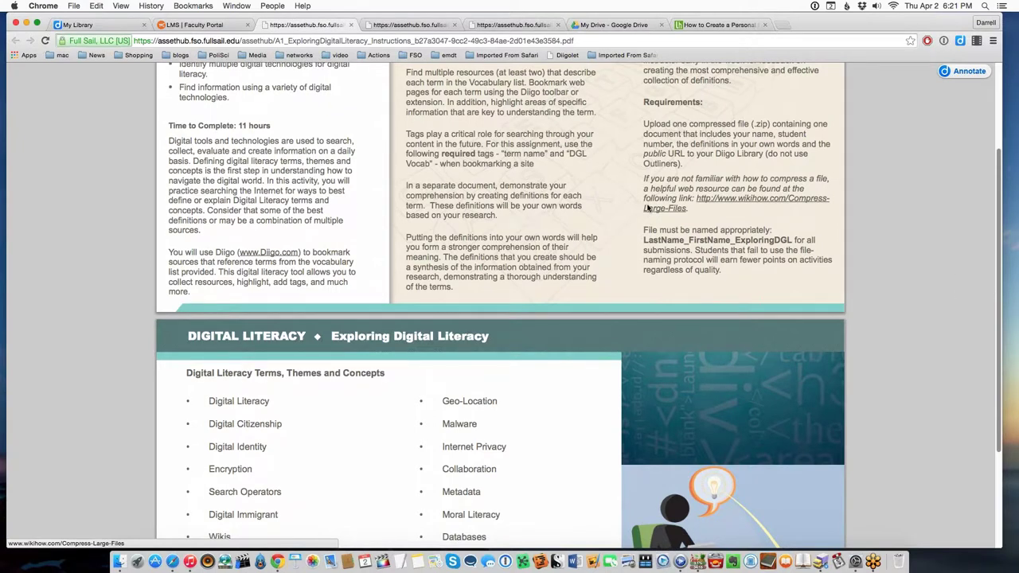
pyautogui.scroll(3, 648, 206)
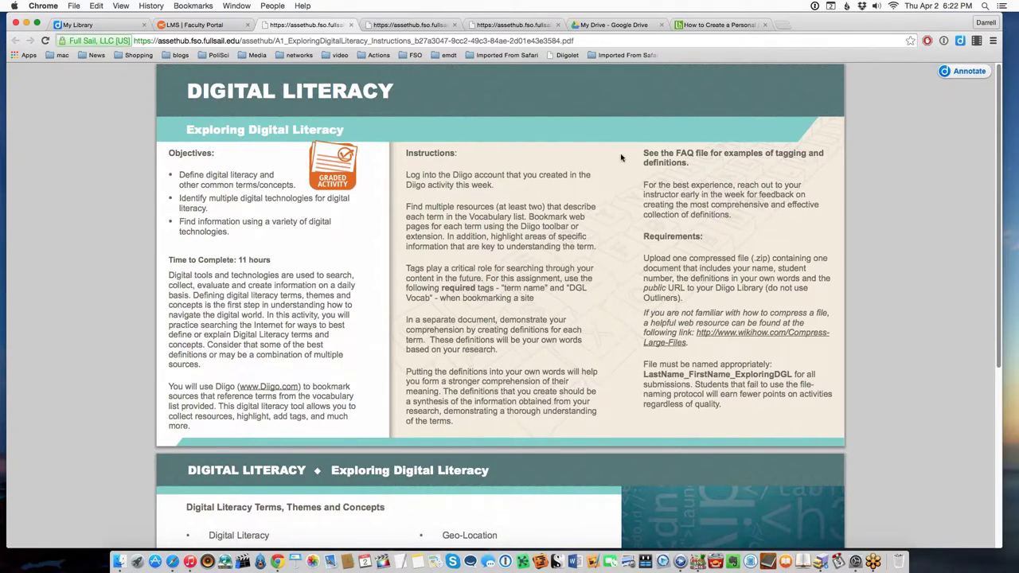
# Step: Create a blank Google Docs document from Google Drive and name it "Exploring Digital Literacy"
pyautogui.click(610, 27)
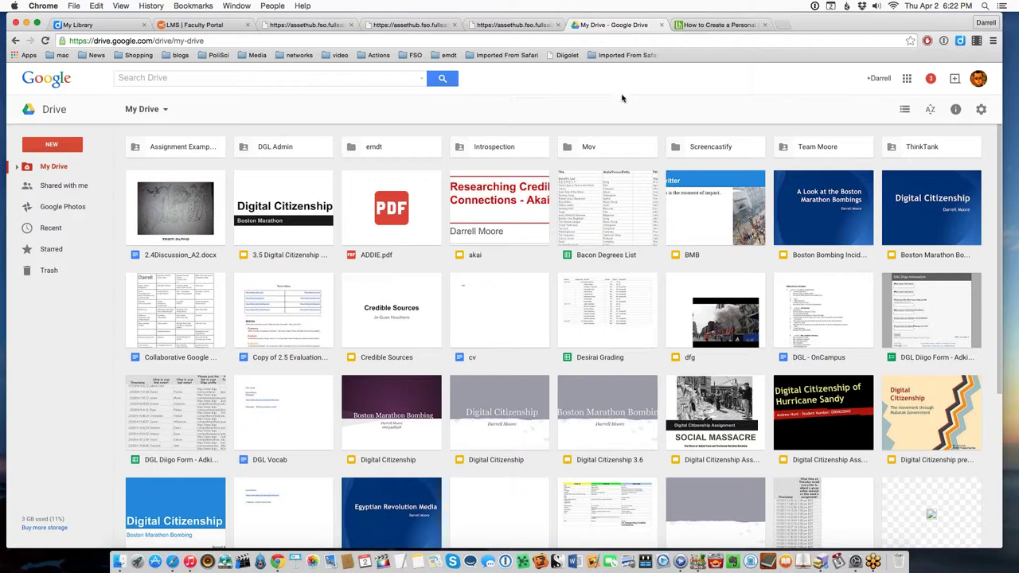
pyautogui.click(51, 147)
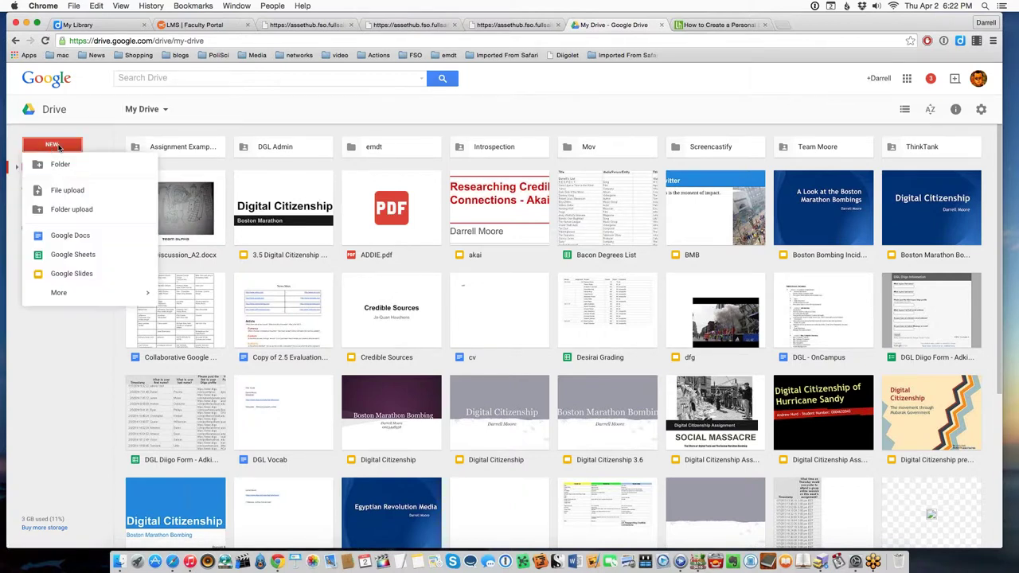
pyautogui.click(68, 237)
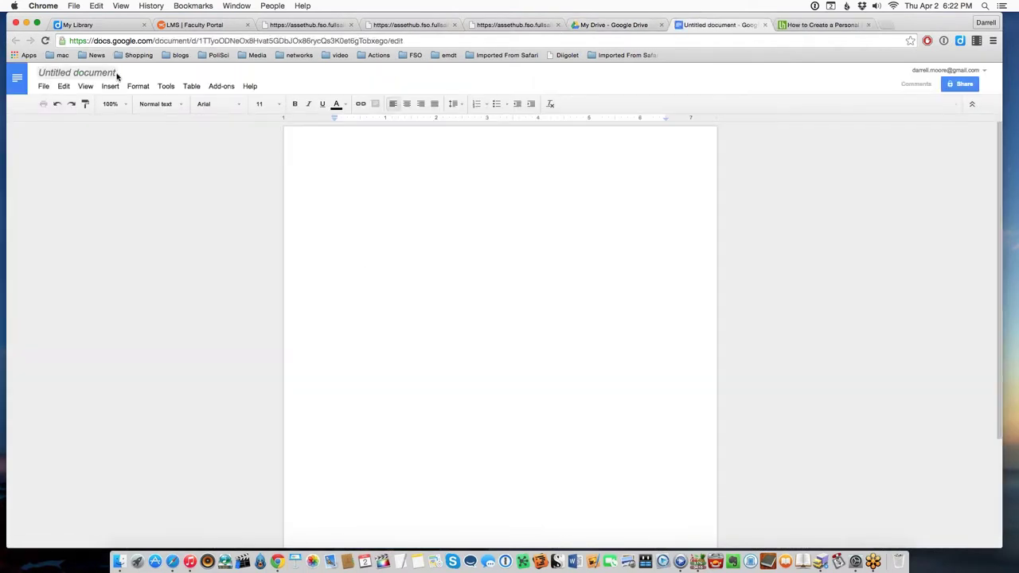
pyautogui.click(110, 73)
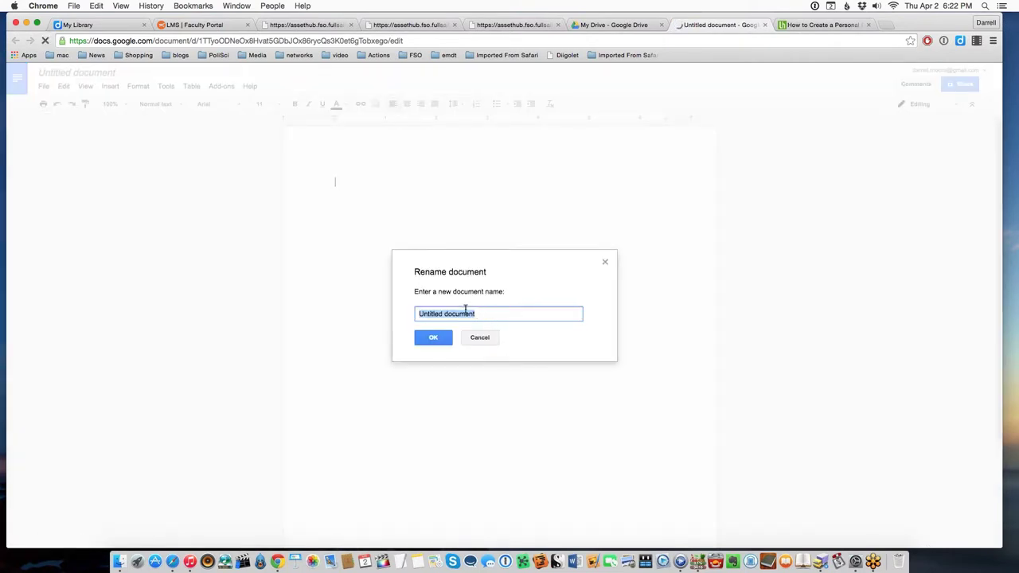
pyautogui.write('Exploring Digital Literacy')
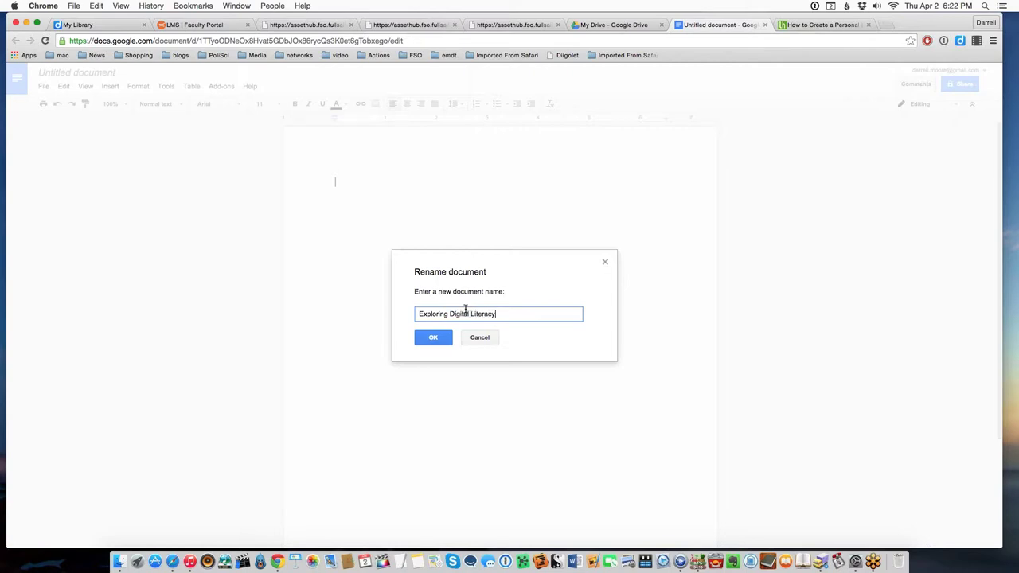
pyautogui.click(434, 338)
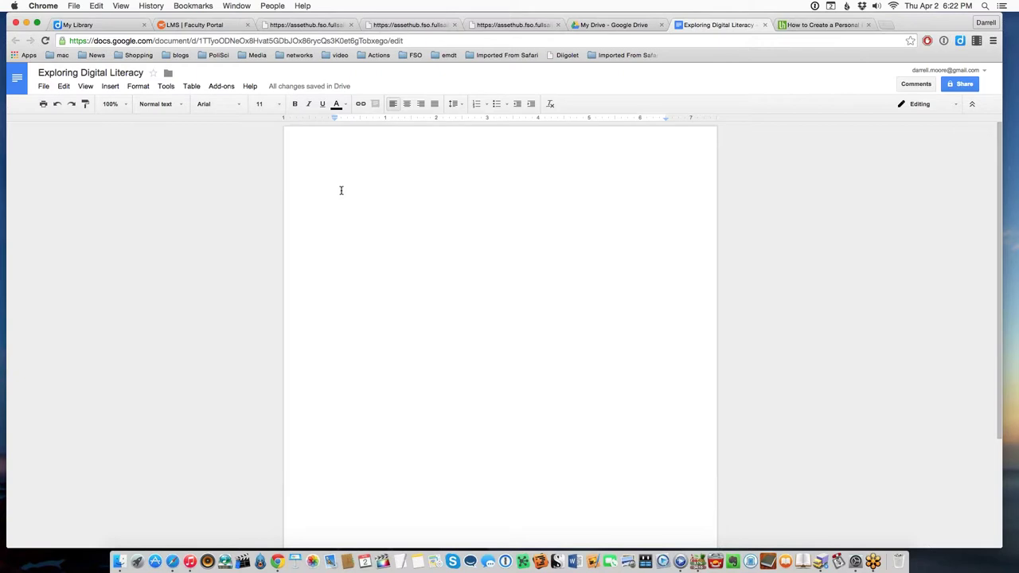
# Step: Enter the heading "DGL Vocab" in the document and start the first term below it with "Encryption -"
pyautogui.write('DGL Vocab')
pyautogui.press('Return')
pyautogui.write('E')
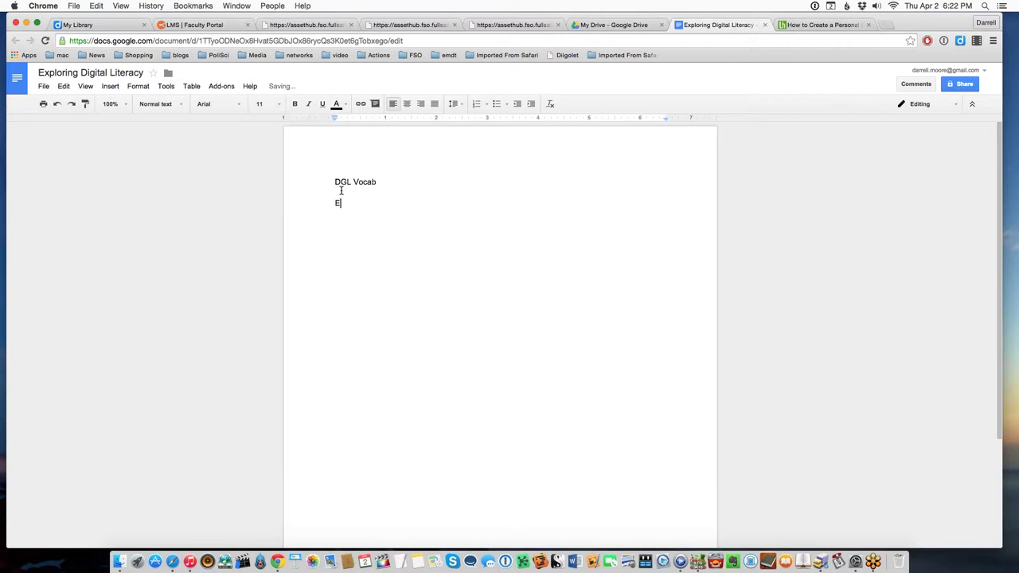
pyautogui.write('ncryption -')
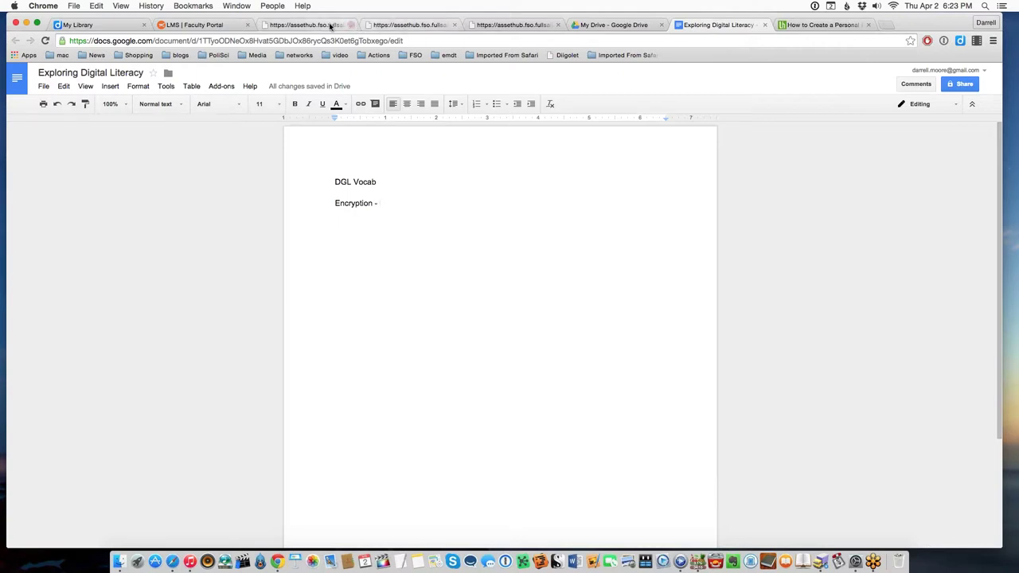
# Step: Check the open assignment pages, open the Exploring Digital Literacy FAQ and find its example definitions
pyautogui.click(305, 26)
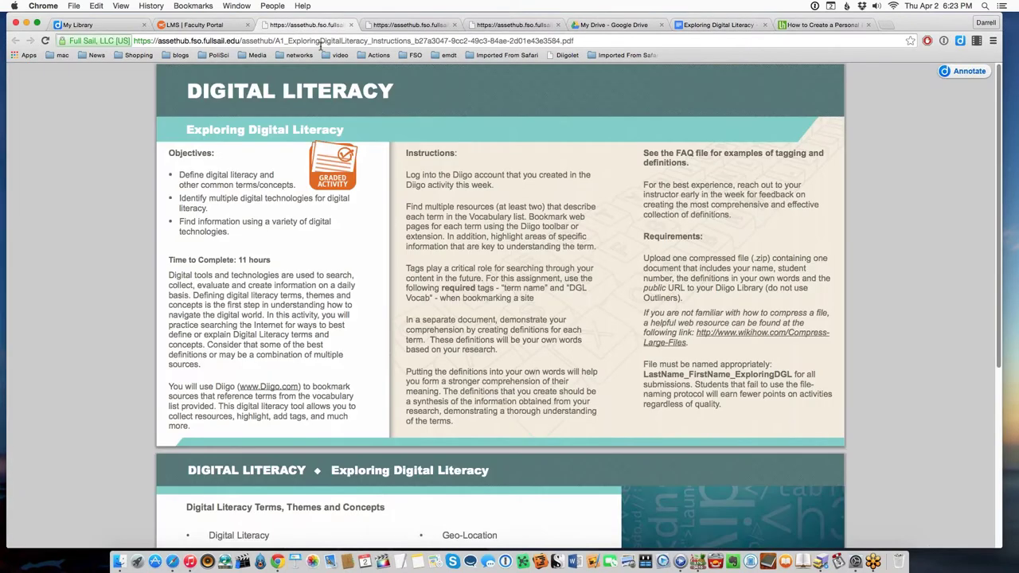
pyautogui.click(198, 26)
pyautogui.scroll(-1, 368, 311)
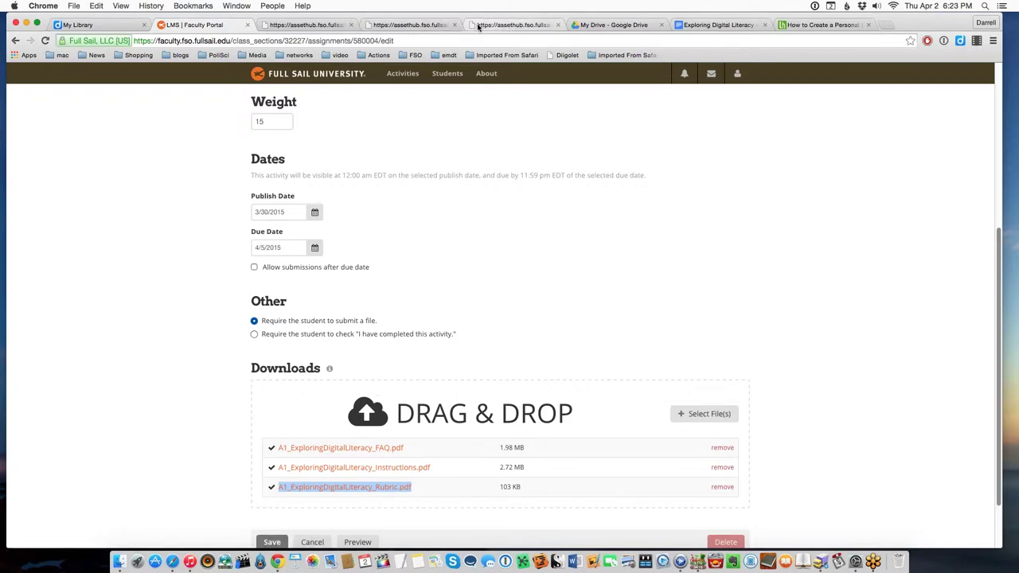
pyautogui.click(414, 23)
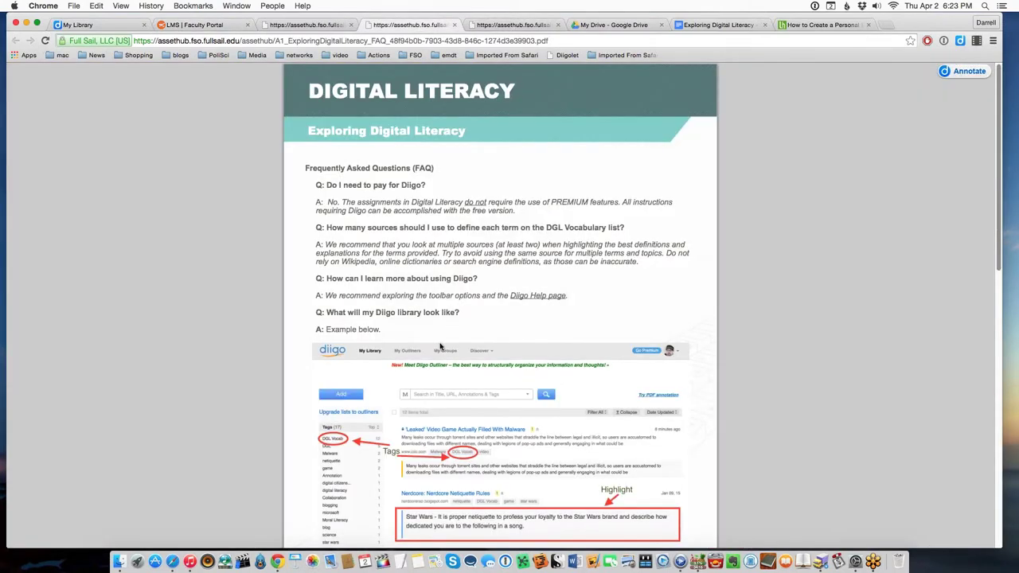
pyautogui.scroll(-5, 439, 352)
pyautogui.scroll(-10, 440, 353)
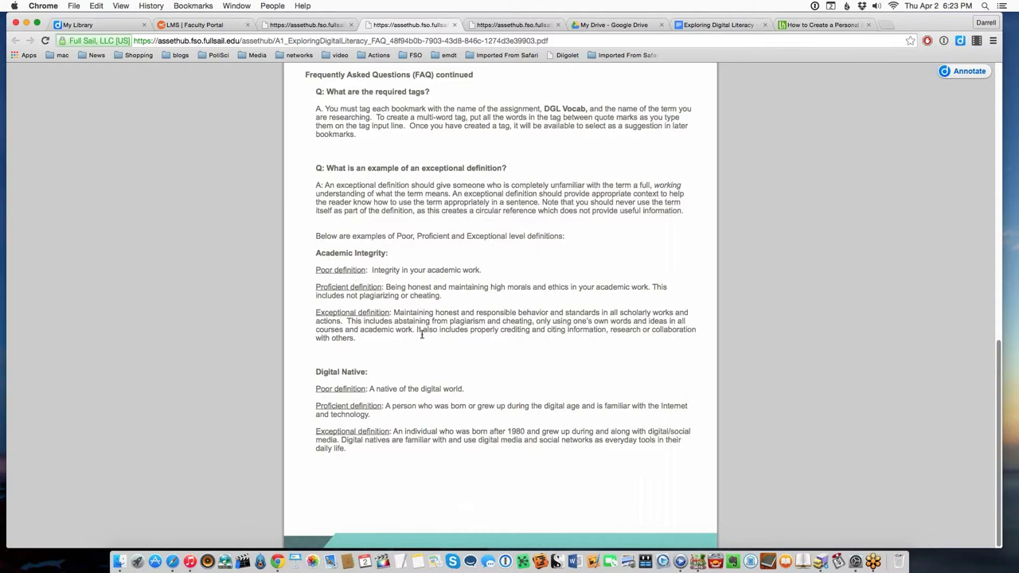
# Step: Compare the FAQ's poor, proficient and exceptional definitions of Academic Integrity
pyautogui.moveTo(396, 312); pyautogui.dragTo(417, 328)
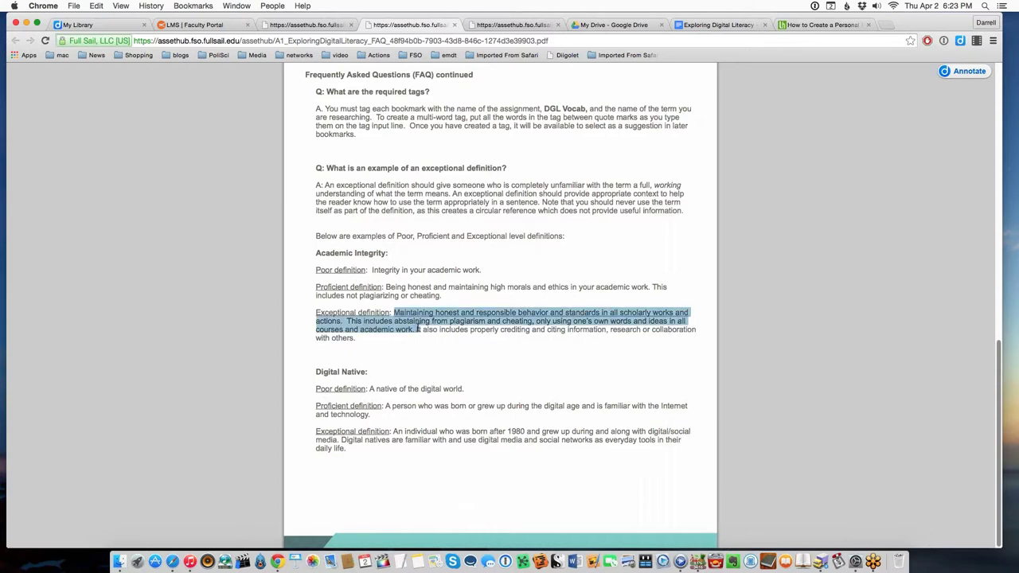
pyautogui.click(413, 350)
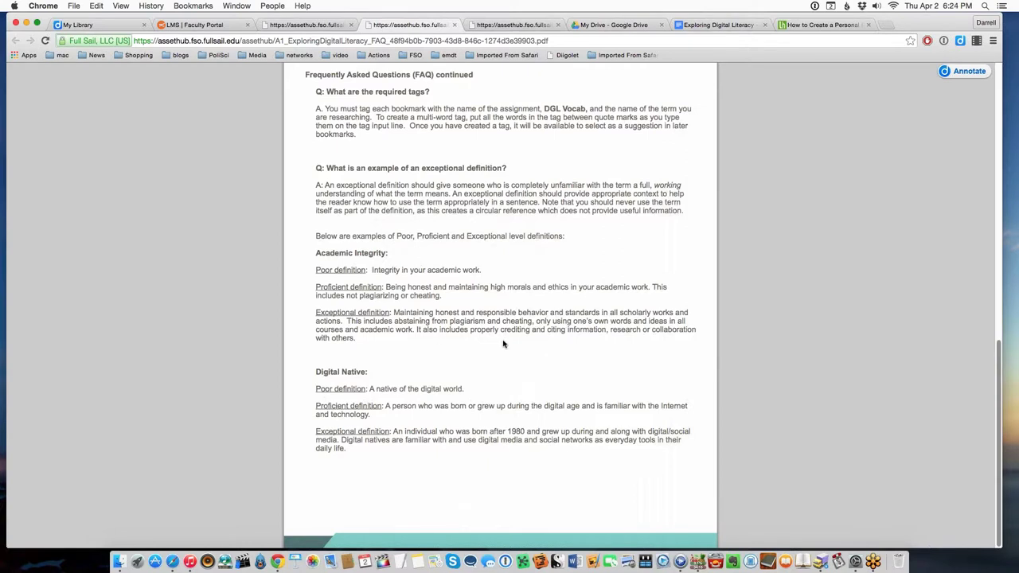
pyautogui.moveTo(387, 283); pyautogui.dragTo(451, 330)
pyautogui.click(450, 315)
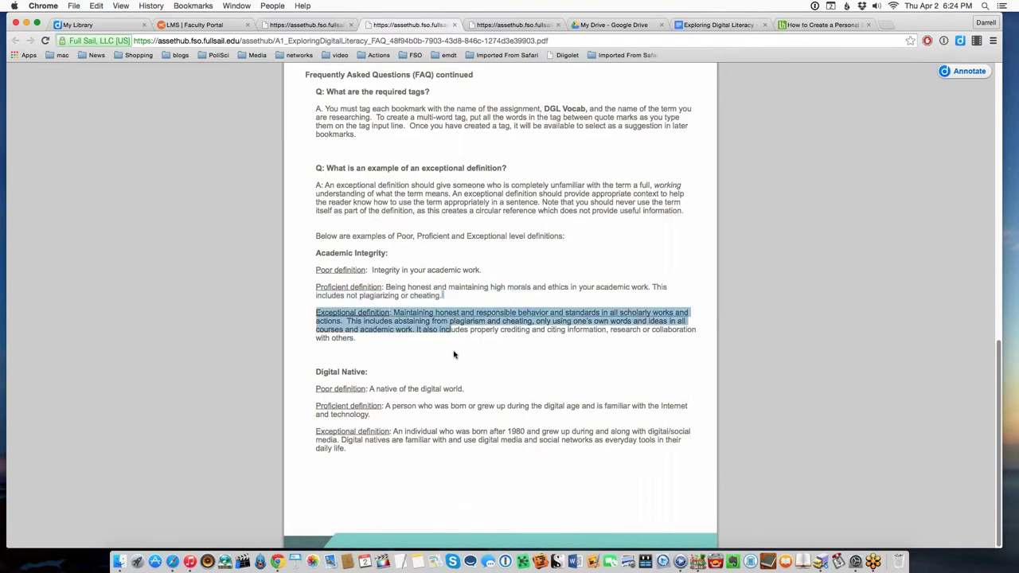
pyautogui.click(448, 371)
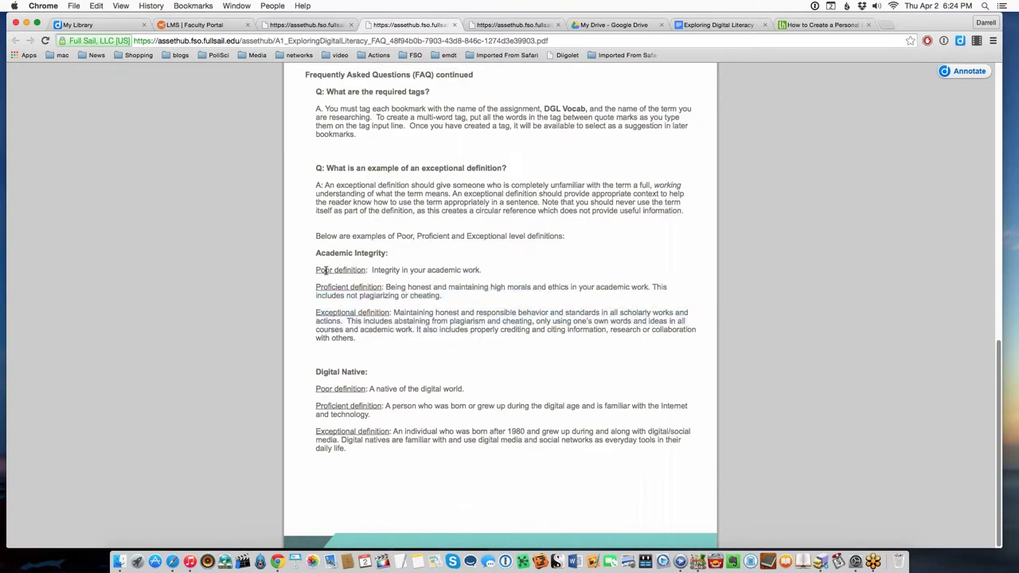
pyautogui.moveTo(316, 271); pyautogui.dragTo(359, 289)
pyautogui.click(360, 295)
pyautogui.scroll(1, 496, 336)
pyautogui.scroll(5, 545, 334)
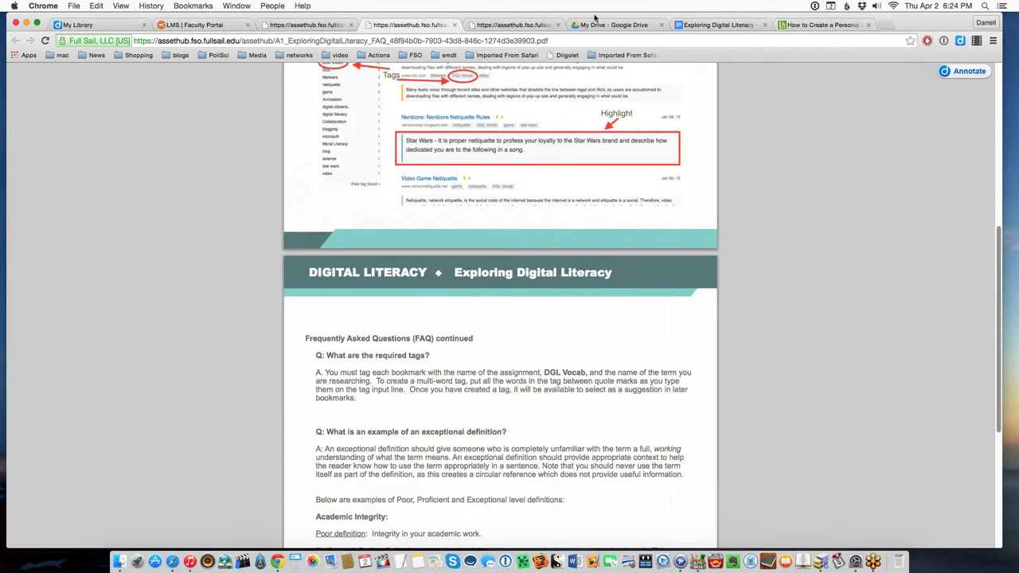
# Step: Complete the Encryption entry in the document with the definition "Using coding algorythms to compress or conceal digital data."
pyautogui.click(701, 29)
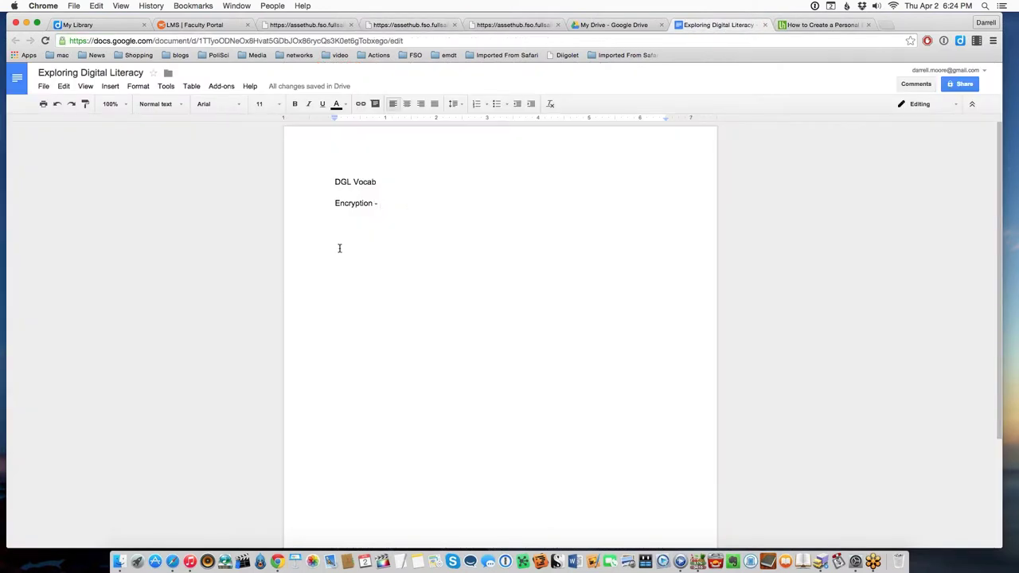
pyautogui.write('Using coding algory')
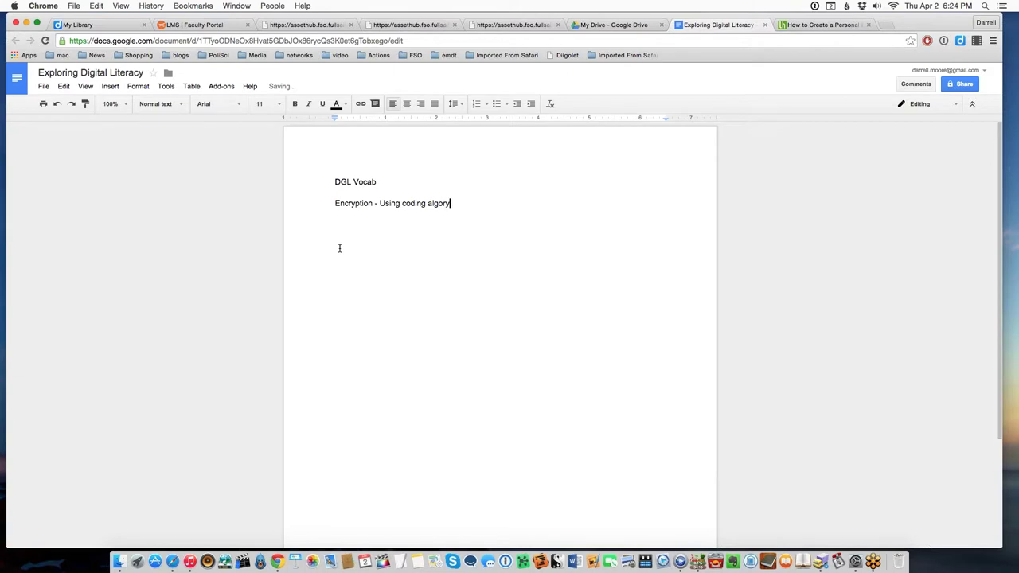
pyautogui.write('thms to ')
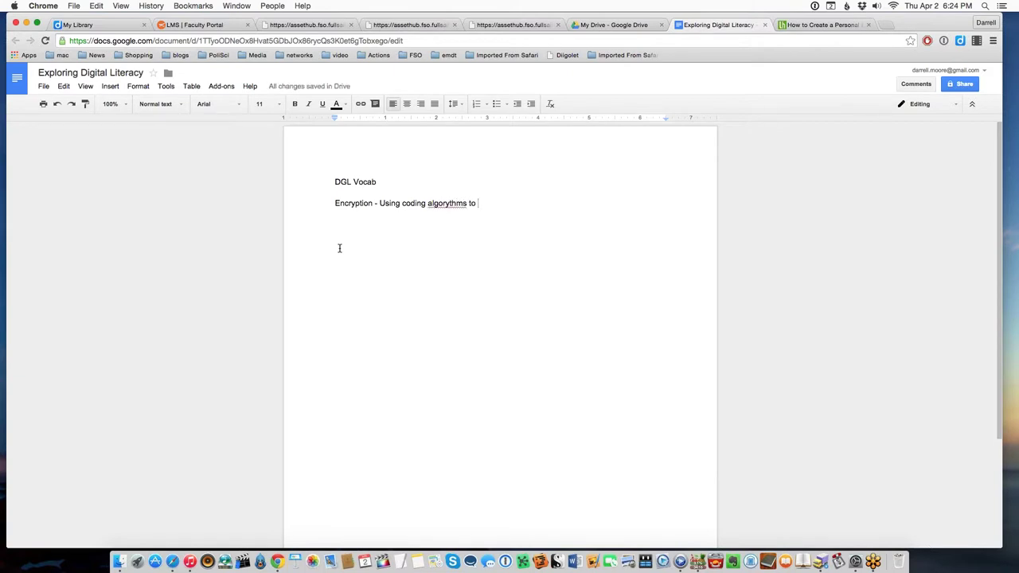
pyautogui.write('compress')
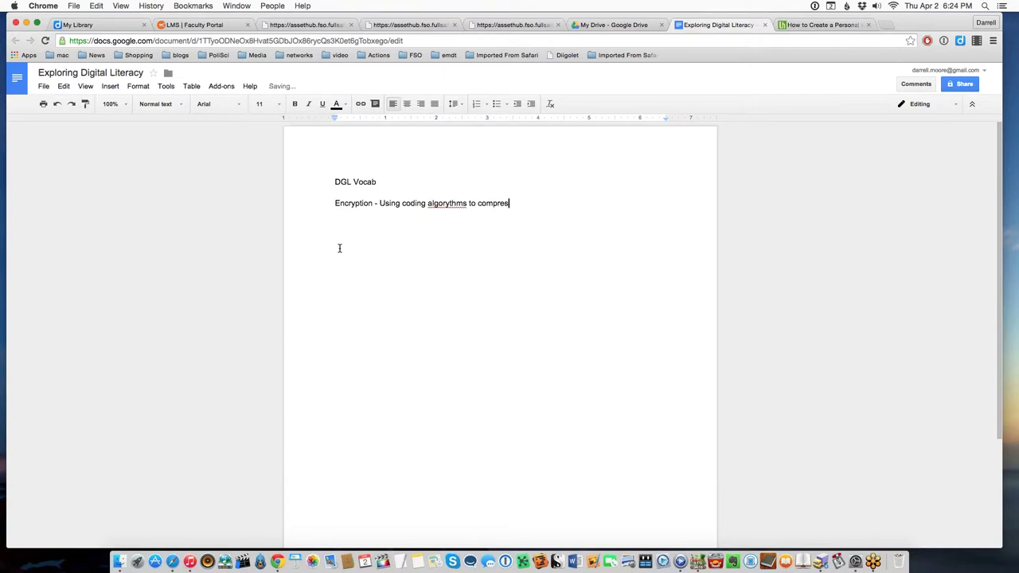
pyautogui.write(' or concela')
pyautogui.press('BackSpace')
pyautogui.write('al dig')
pyautogui.press('BackSpace')
pyautogui.write('igital data.')
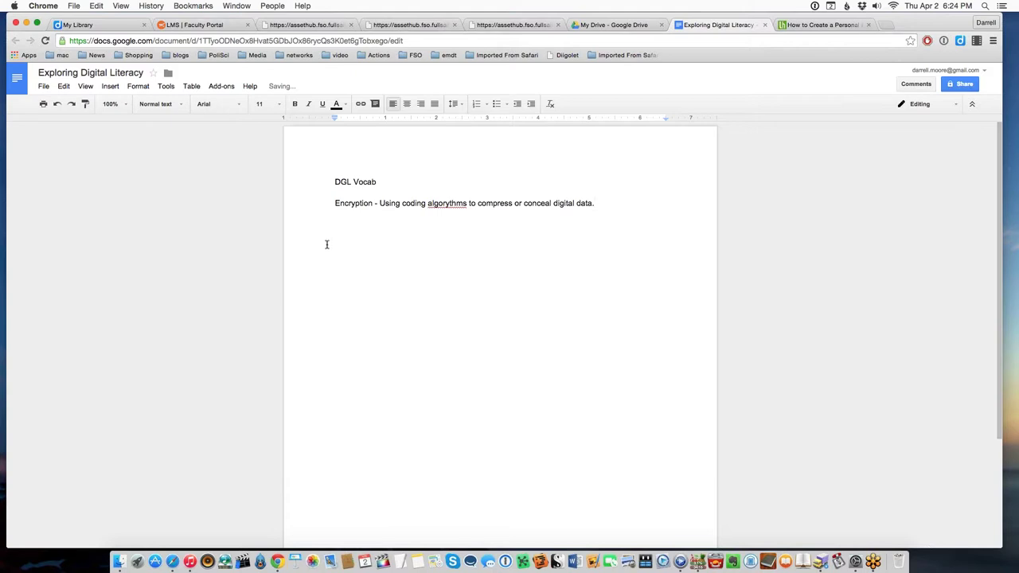
pyautogui.press('Return')
pyautogui.press('Return')
# Step: Add the author's full name beside the "DGL Vocab" heading and insert an empty line below it
pyautogui.moveTo(381, 186); pyautogui.dragTo(384, 199)
pyautogui.write('Darrell Moore')
pyautogui.press('Return')
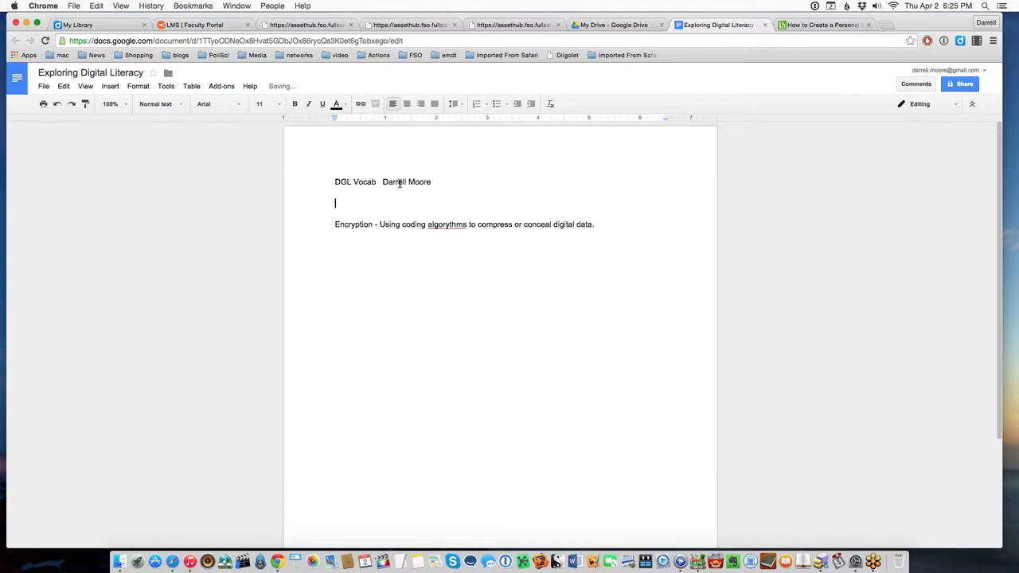
# Step: Copy the web address of the Diigo library and paste it as a link below the document's heading
pyautogui.click(115, 27)
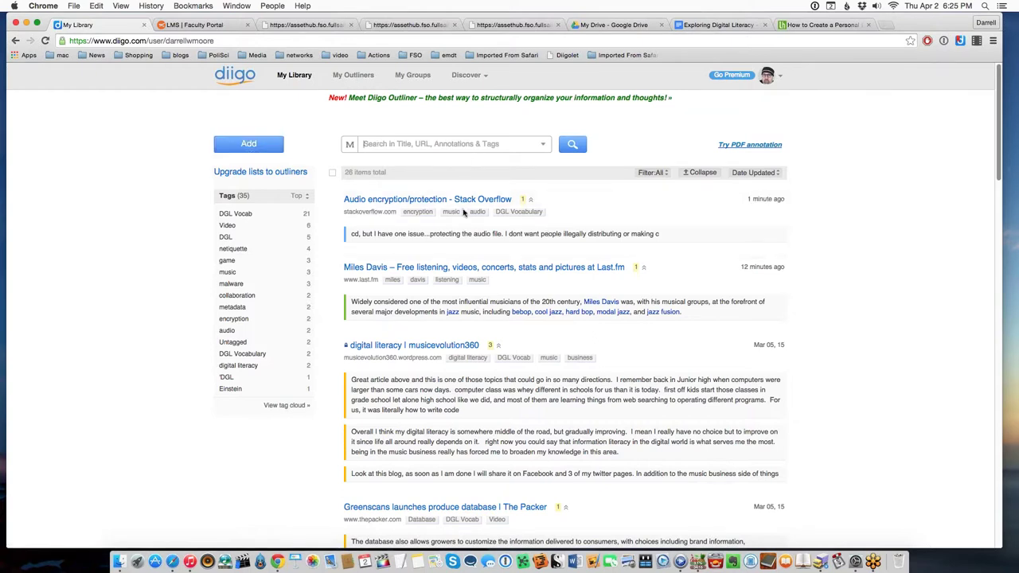
pyautogui.click(234, 42)
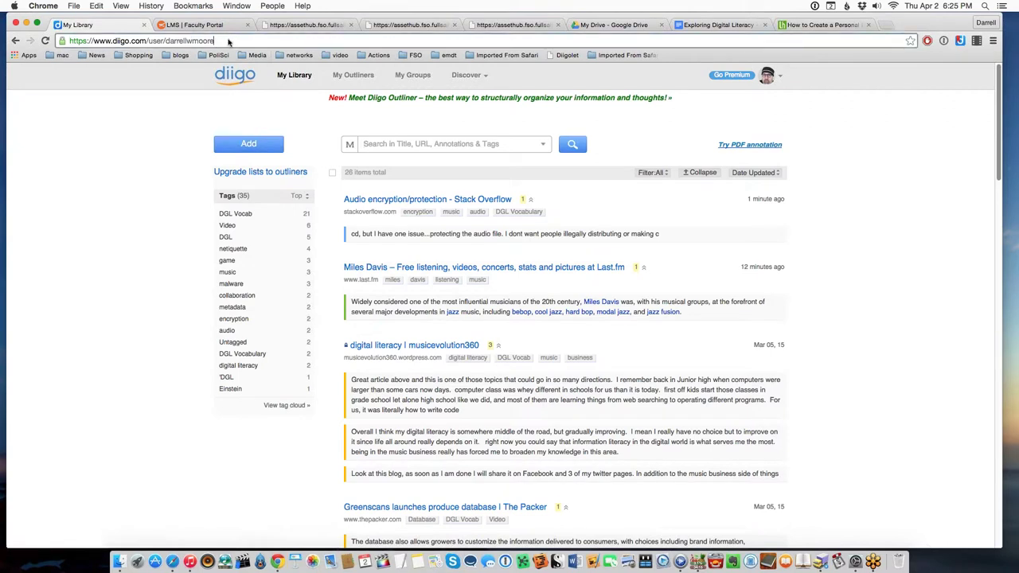
pyautogui.click(144, 99)
pyautogui.scroll(-1, 151, 96)
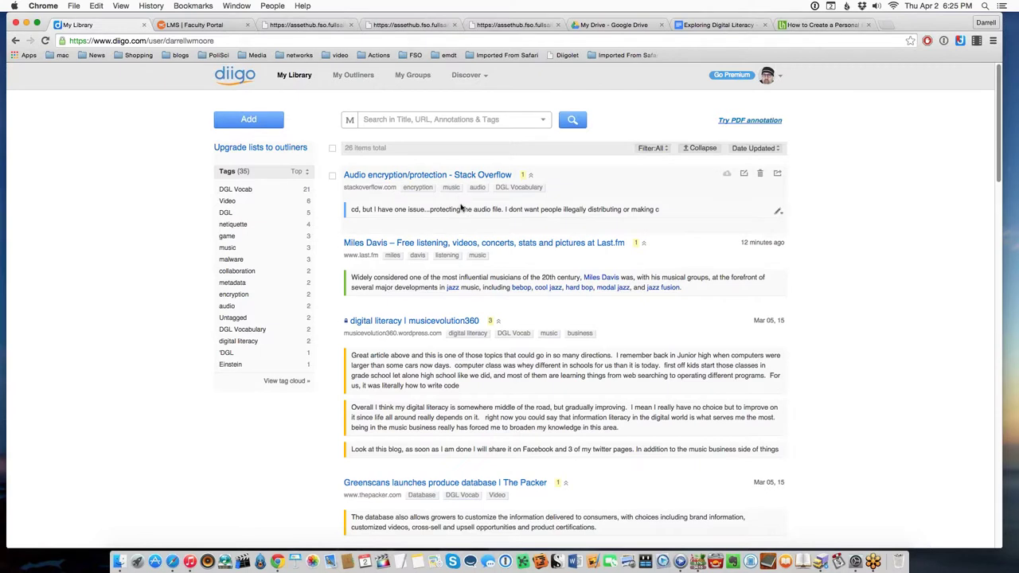
pyautogui.scroll(-1, 478, 191)
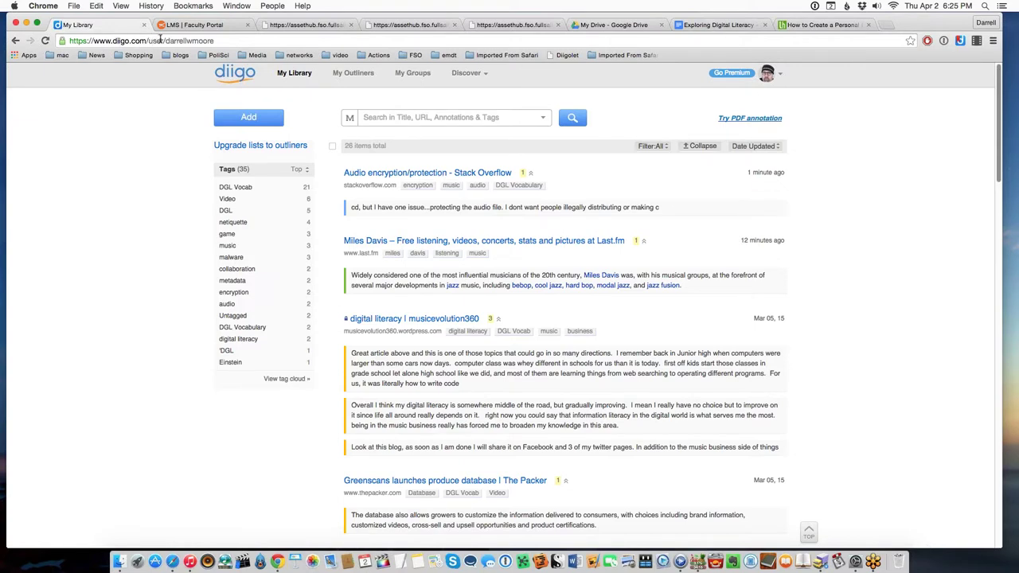
pyautogui.click(219, 40)
pyautogui.press('super+c')
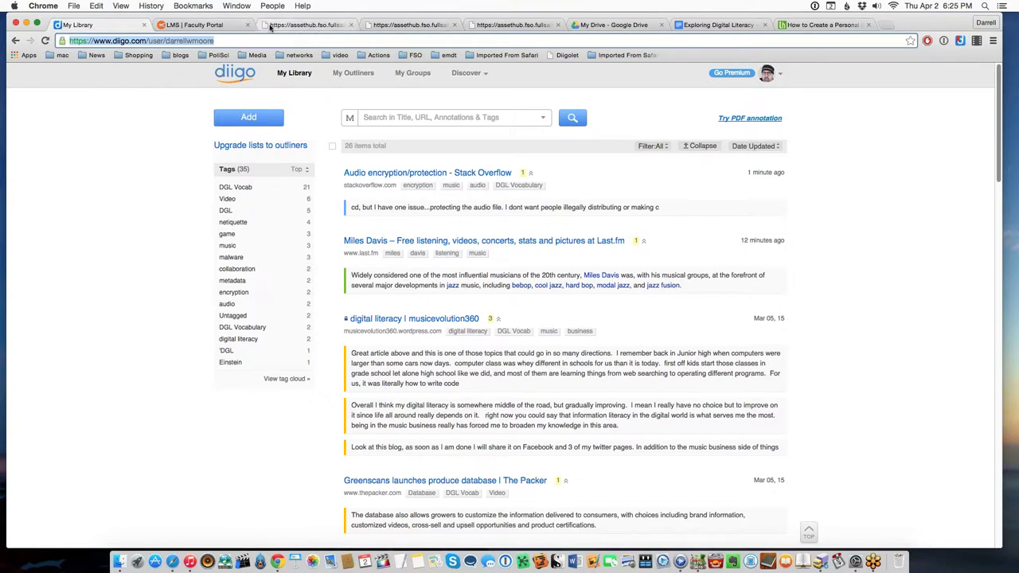
pyautogui.click(726, 26)
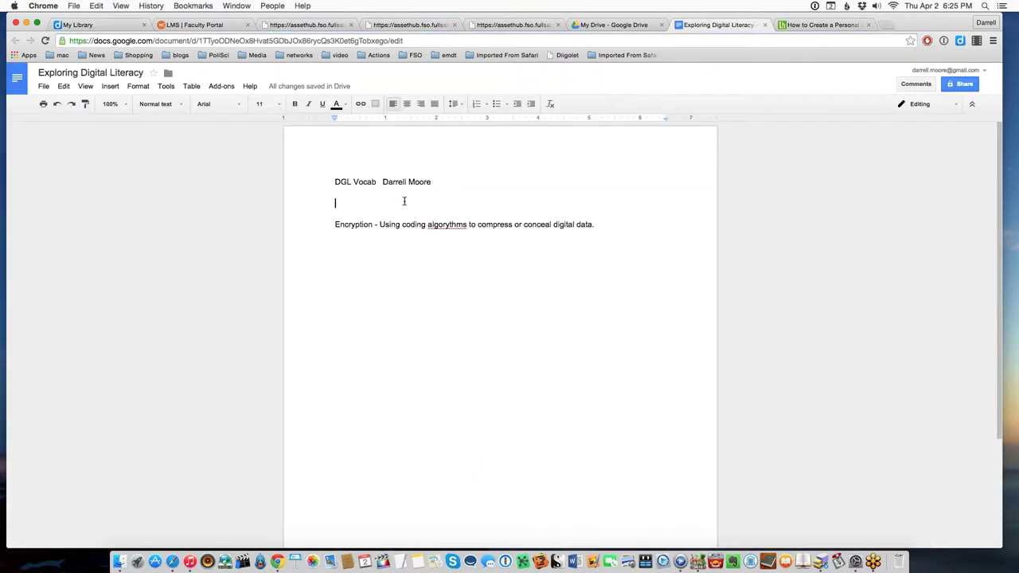
pyautogui.press('super+v')
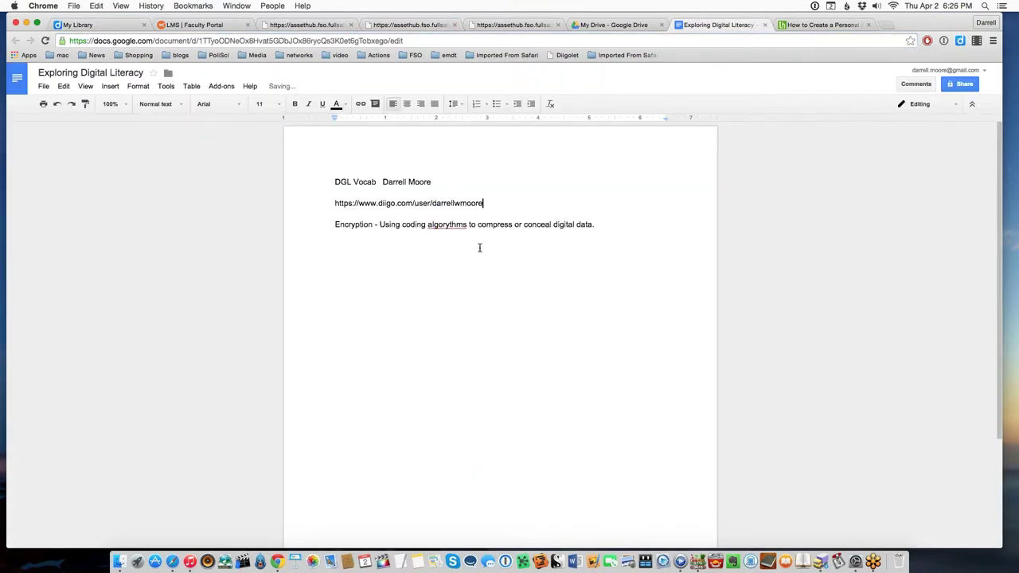
pyautogui.press('Return')
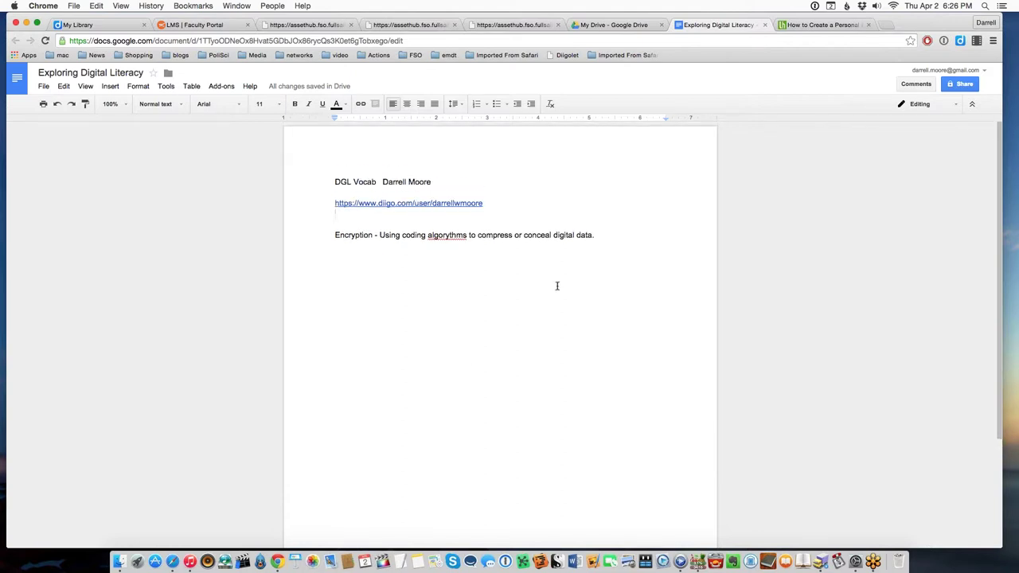
# Step: Insert blank lines after the Encryption definition to make room for the following terms
pyautogui.click(601, 236)
pyautogui.press('Return')
pyautogui.press('Return')
pyautogui.press('Return')
# Step: Download the document in Rich Text Format (.rtf)
pyautogui.click(46, 86)
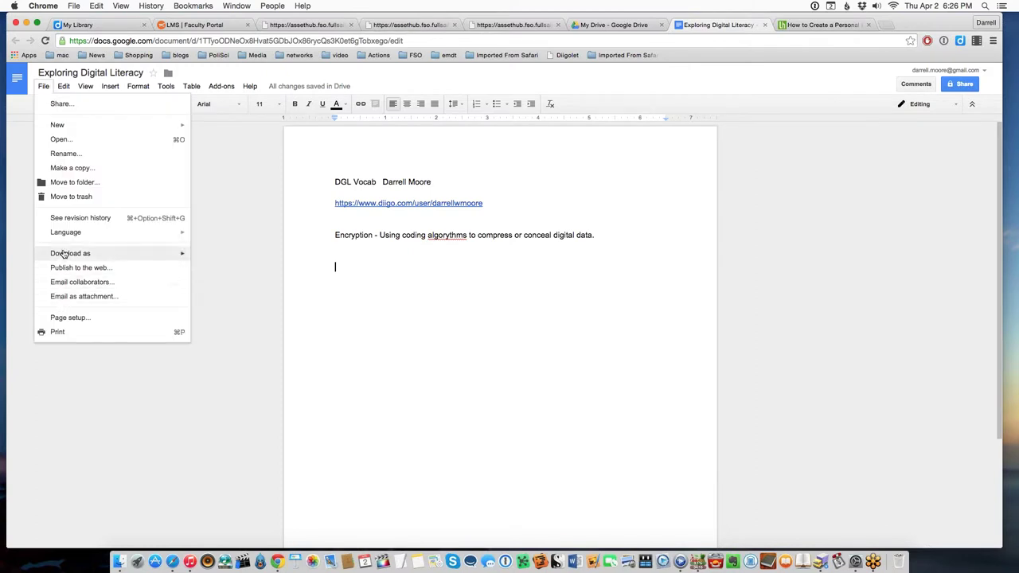
pyautogui.moveTo(64, 255)
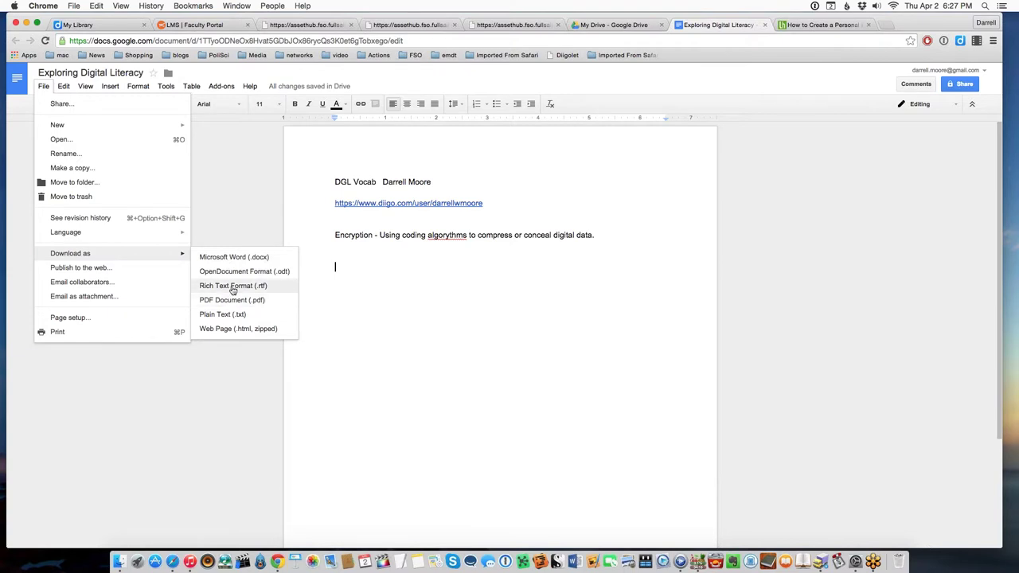
pyautogui.click(233, 286)
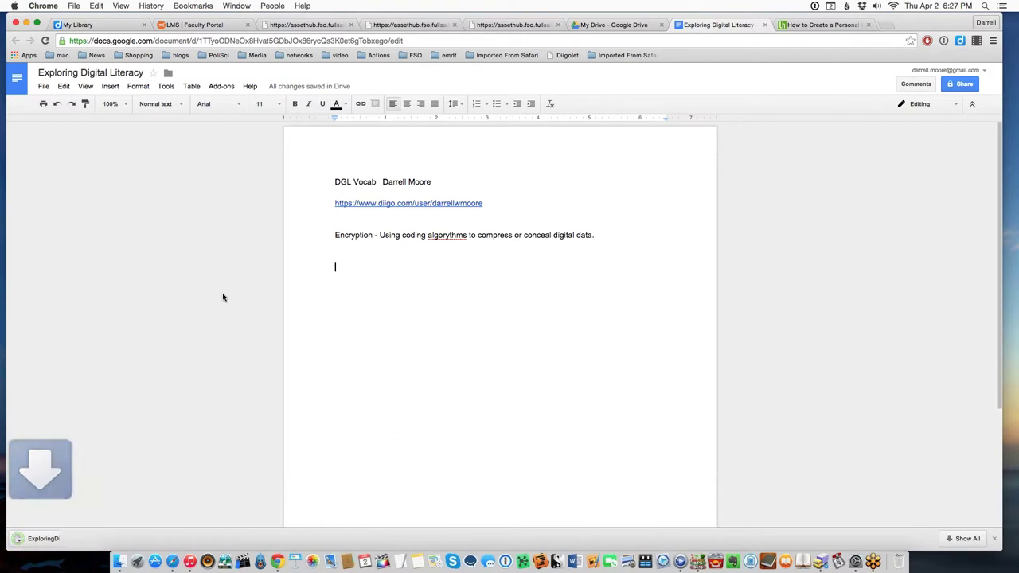
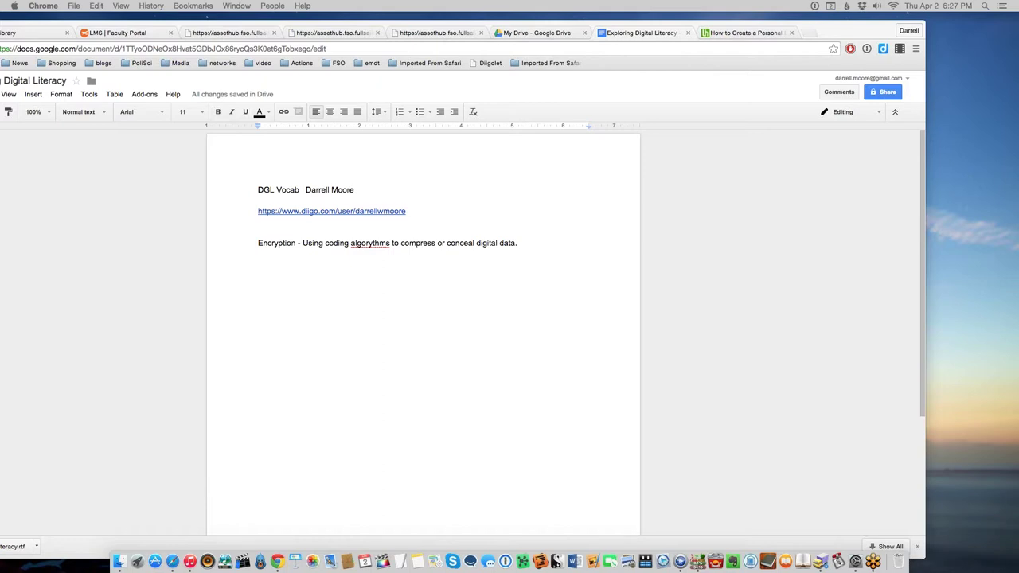
# Step: Place the downloaded ExploringDigitalLiteracy.rtf on the desktop and preview its contents with Quick Look
pyautogui.moveTo(1018, 286); pyautogui.dragTo(973, 247)
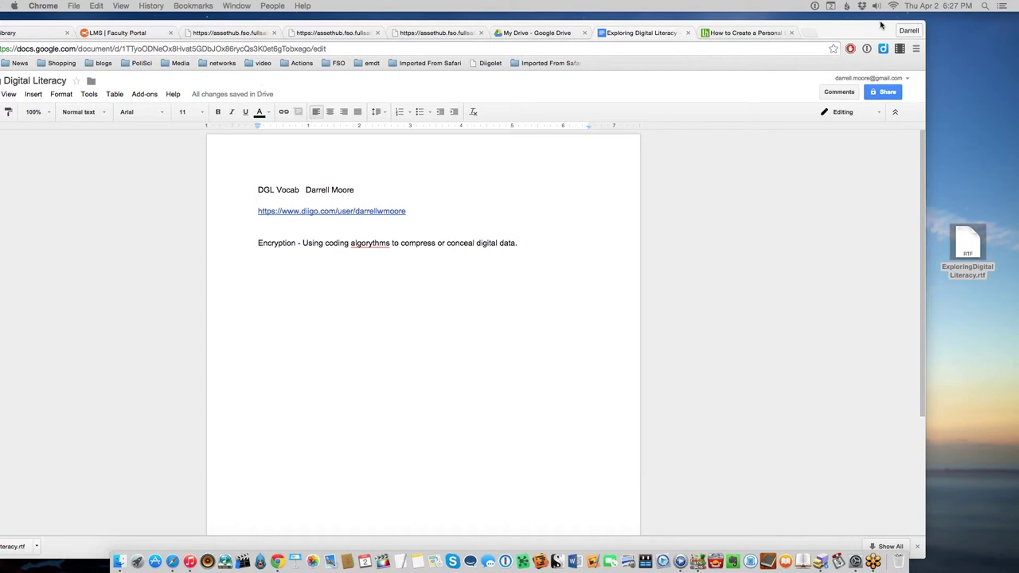
pyautogui.moveTo(867, 29); pyautogui.dragTo(880, 25)
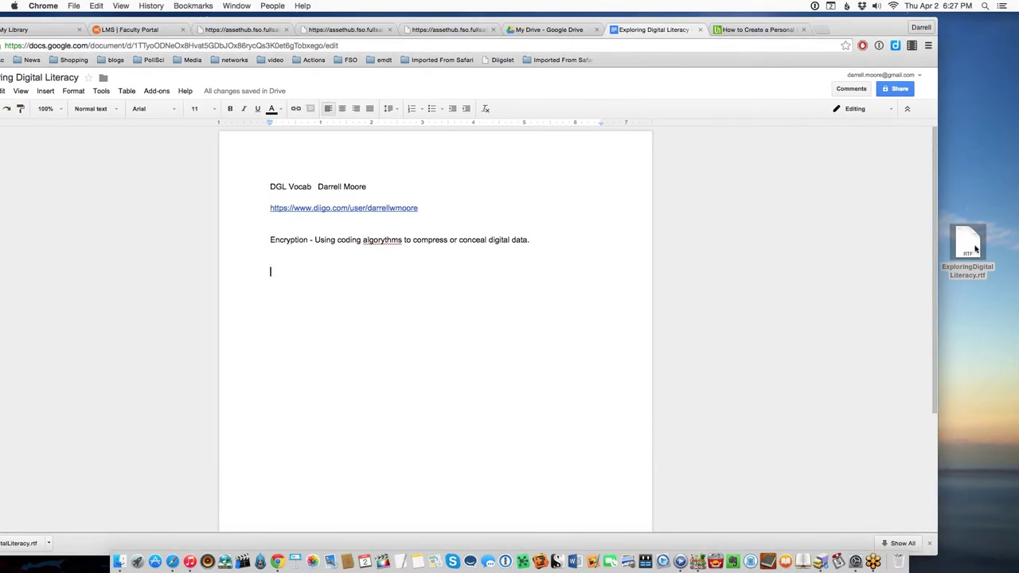
pyautogui.click(976, 249)
pyautogui.press('space')
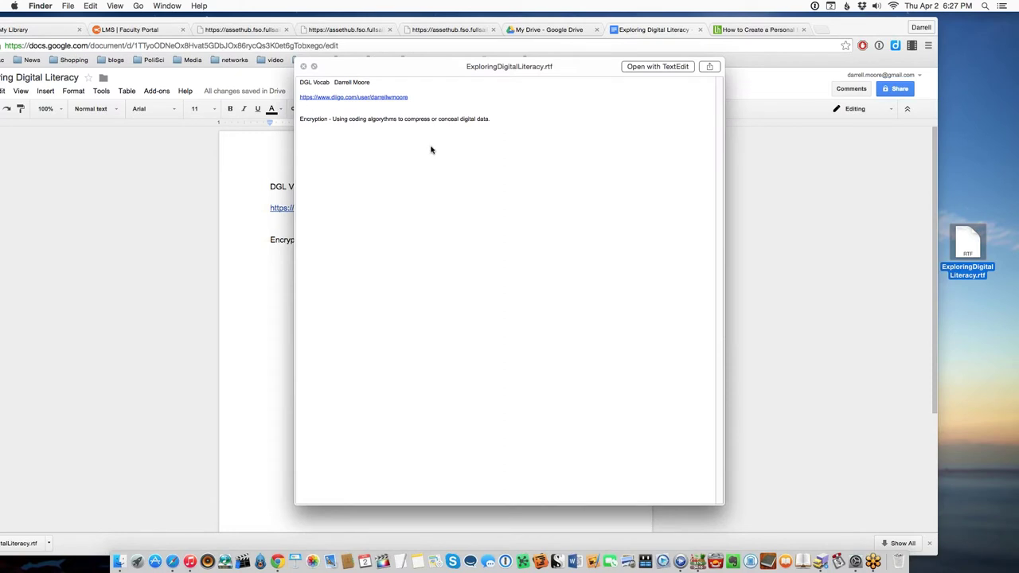
pyautogui.click(305, 68)
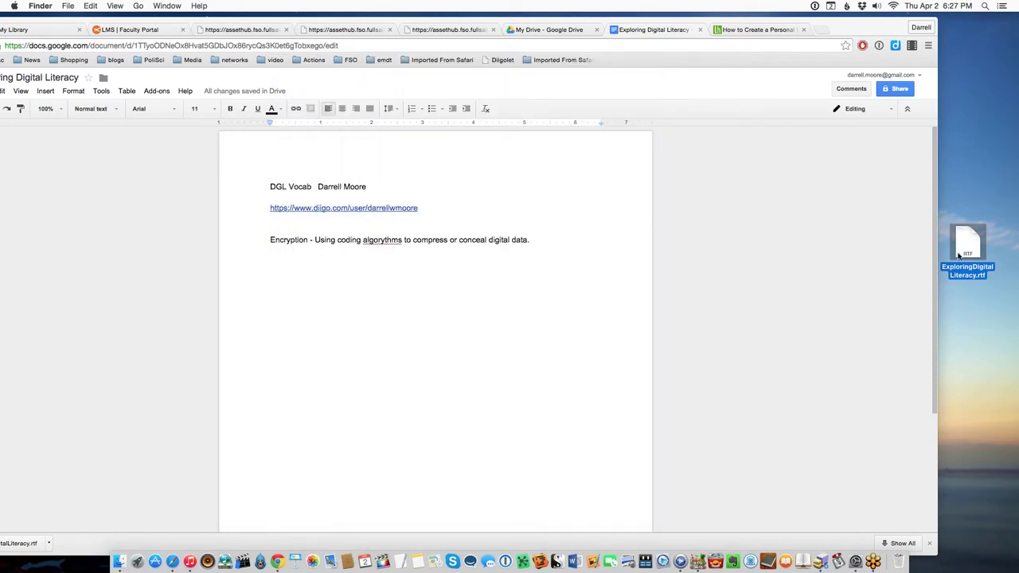
# Step: Compress ExploringDigitalLiteracy.rtf on the desktop into a ZIP archive and rearrange the desktop files
pyautogui.moveTo(969, 243); pyautogui.dragTo(969, 198)
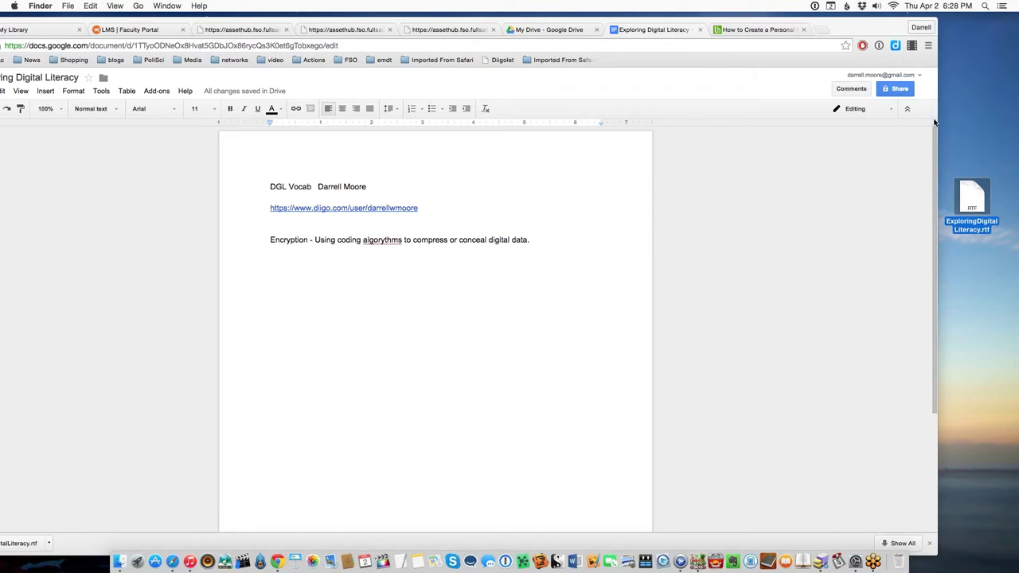
pyautogui.rightClick(975, 202)
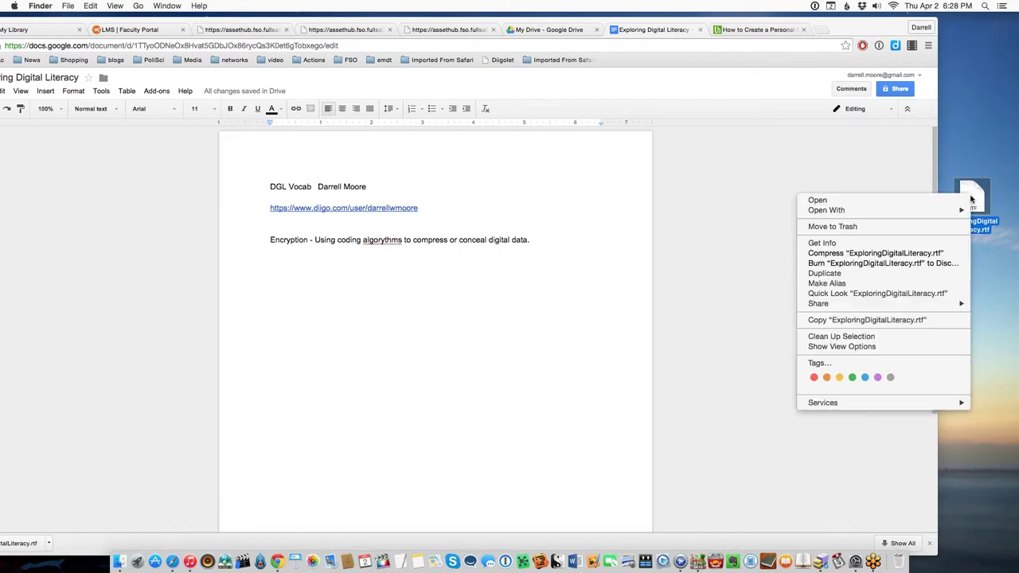
pyautogui.click(862, 254)
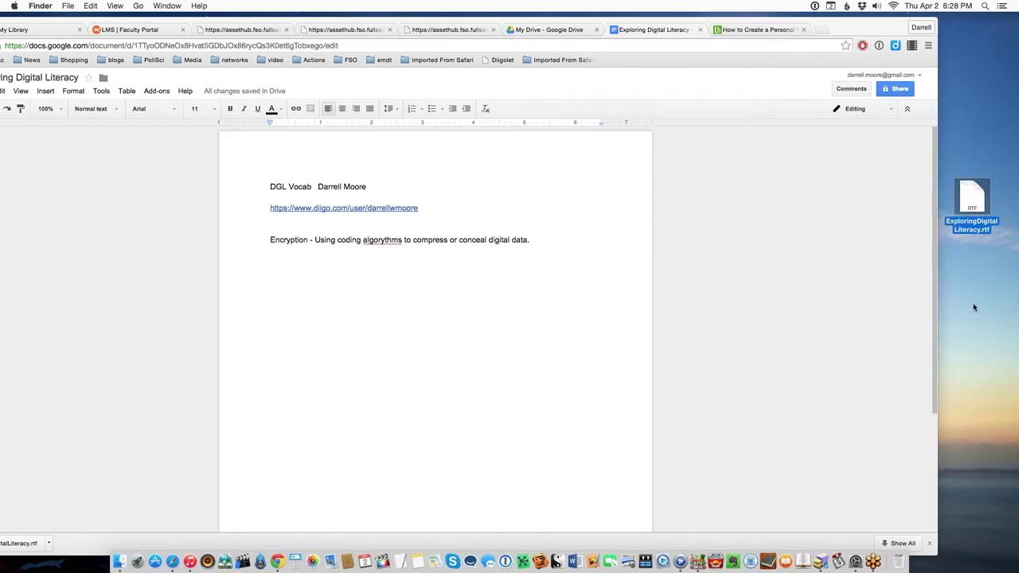
pyautogui.moveTo(980, 28); pyautogui.dragTo(997, 301)
pyautogui.moveTo(975, 203); pyautogui.dragTo(994, 227)
# Step: Return to the browser and search Google for "zip compression online" in place of the earlier encryption search
pyautogui.moveTo(868, 27); pyautogui.dragTo(916, 22)
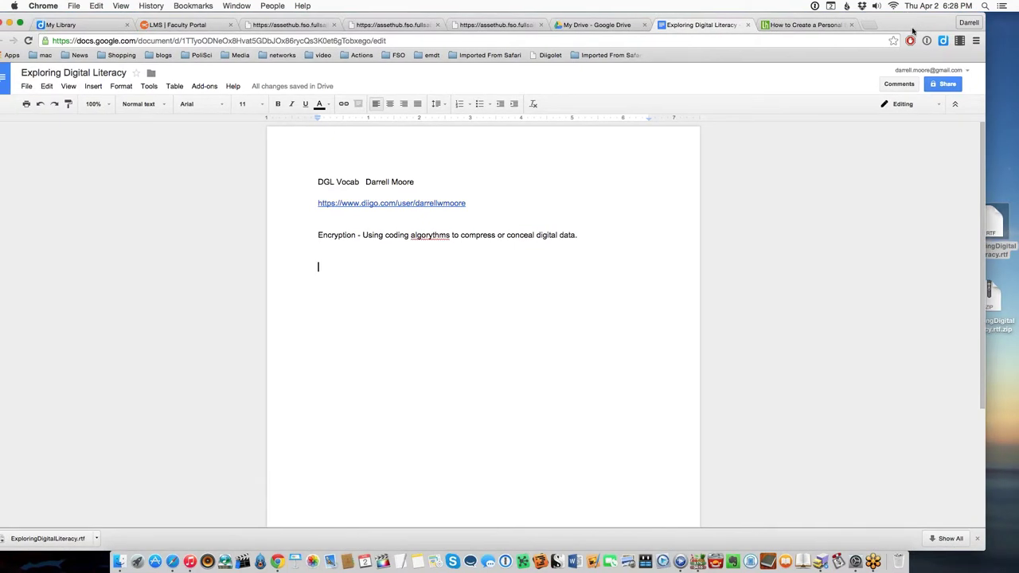
pyautogui.click(793, 28)
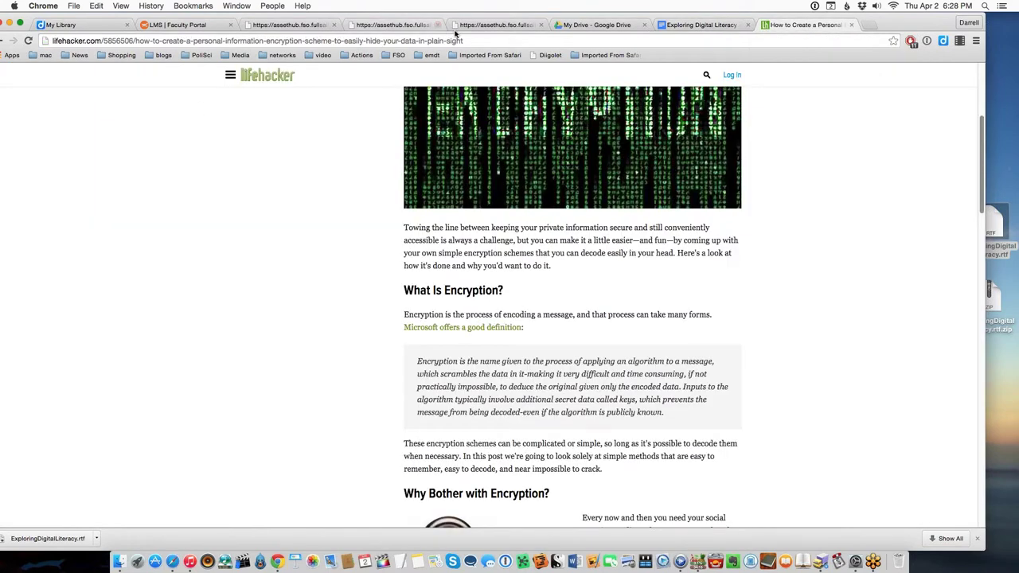
pyautogui.click(322, 40)
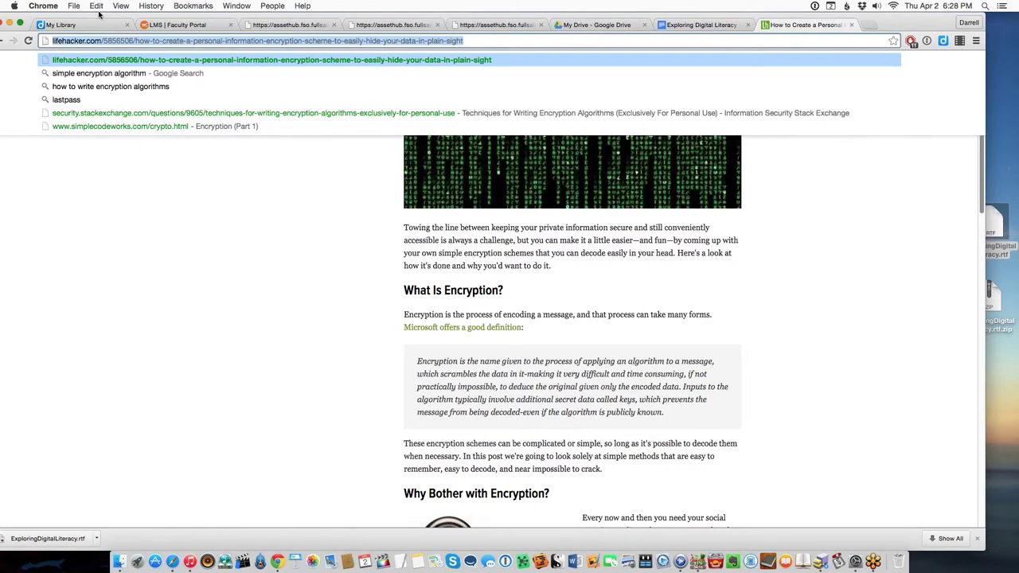
pyautogui.moveTo(910, 22); pyautogui.dragTo(927, 22)
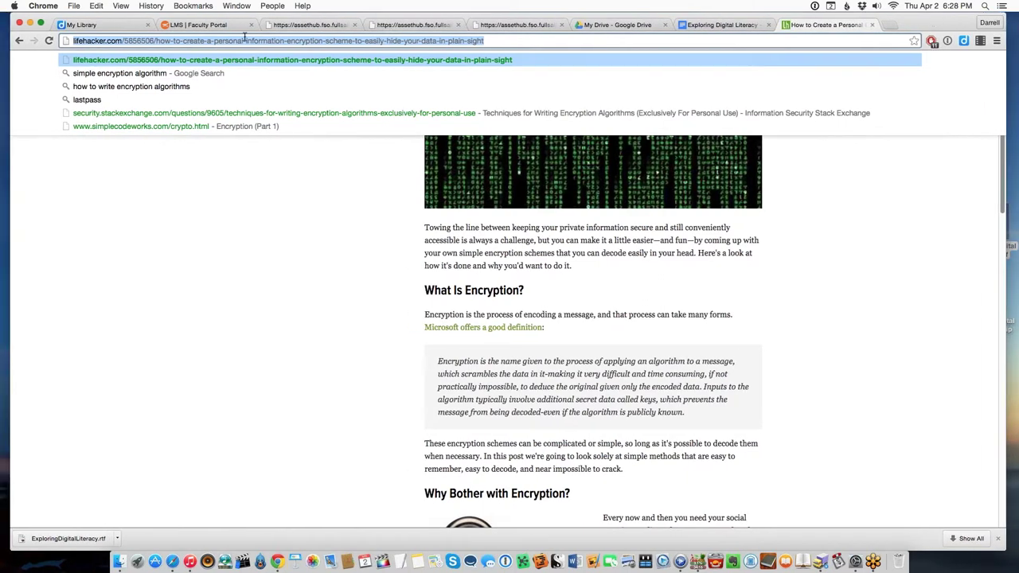
pyautogui.click(16, 40)
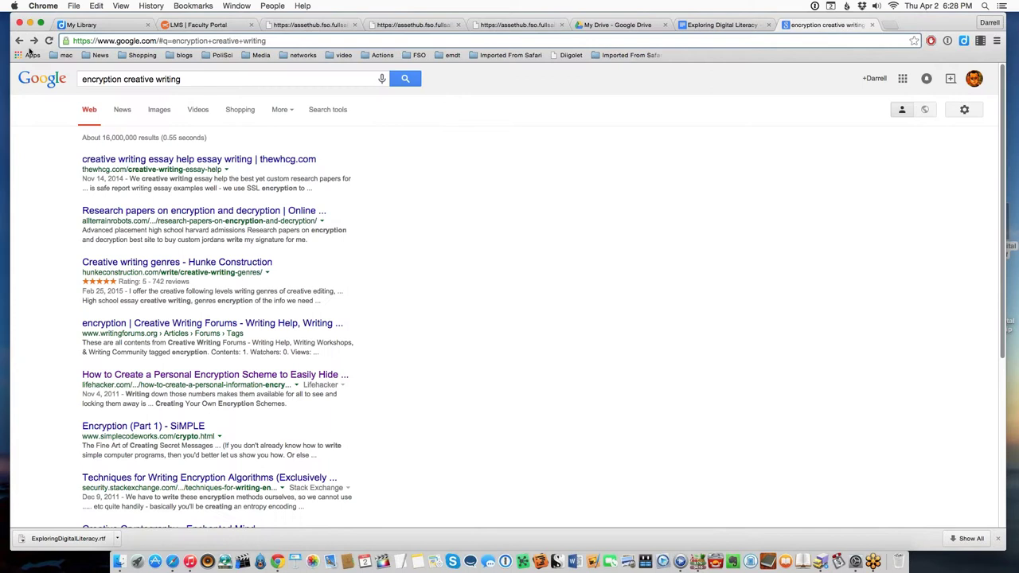
pyautogui.click(207, 77)
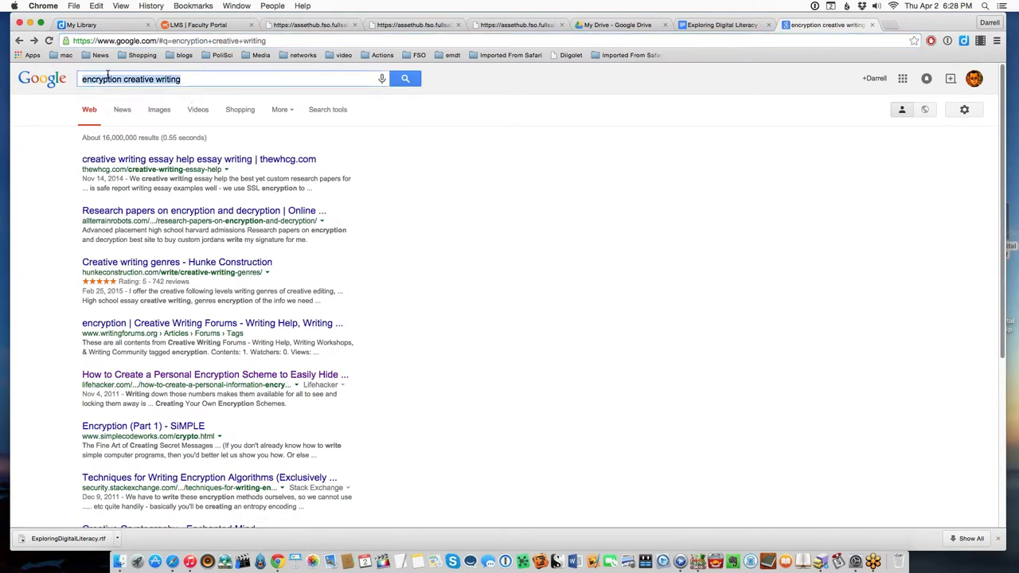
pyautogui.write('zip')
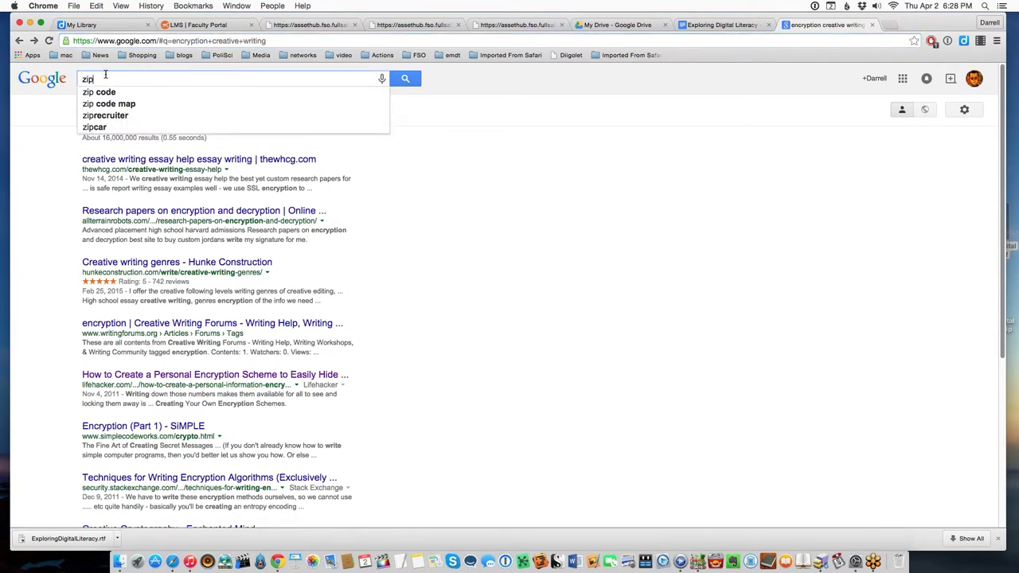
pyautogui.write(' compressi')
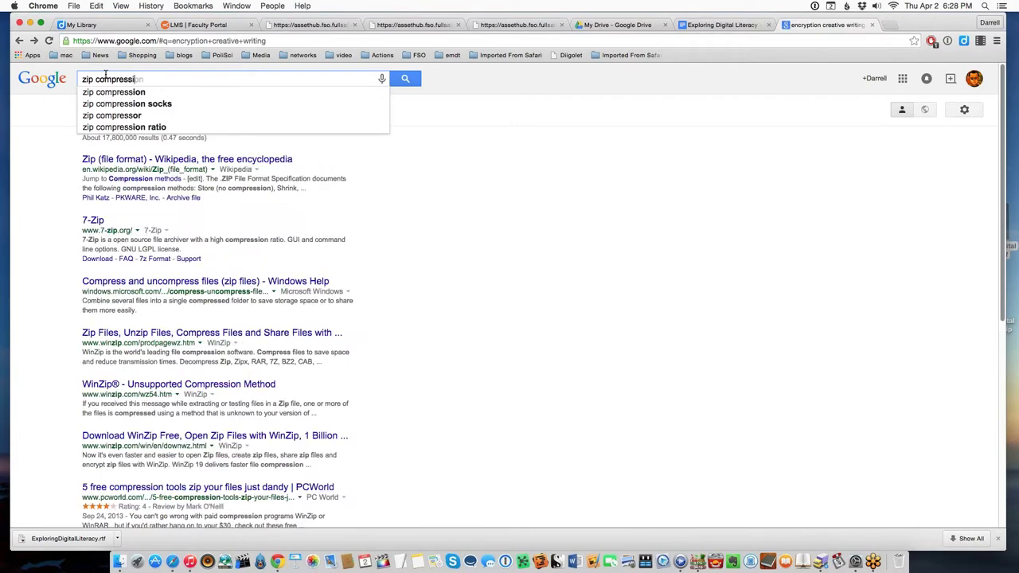
pyautogui.write('on online')
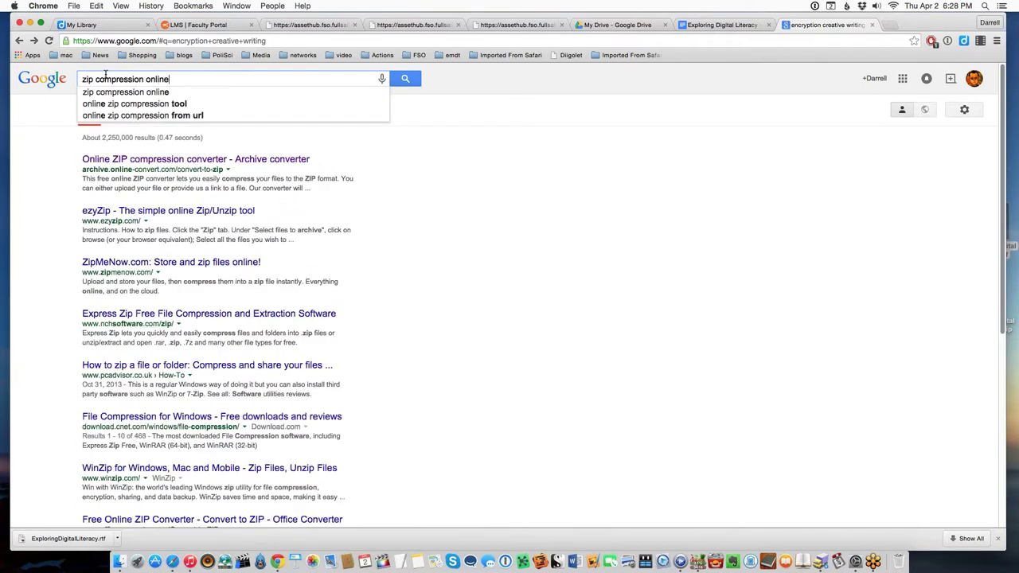
pyautogui.press('Return')
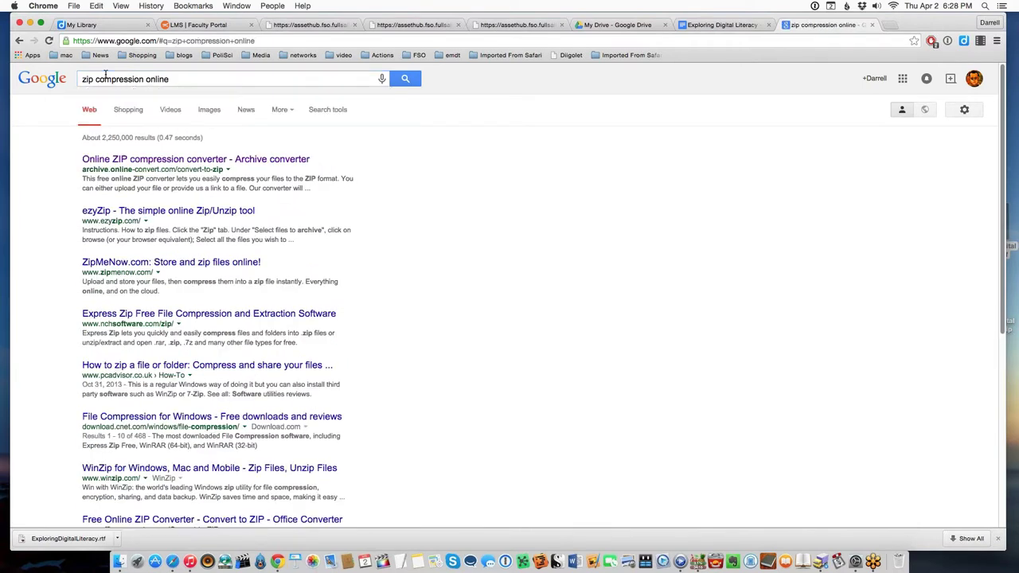
# Step: Open the Online ZIP compression converter result from archive.online-convert.com
pyautogui.click(186, 161)
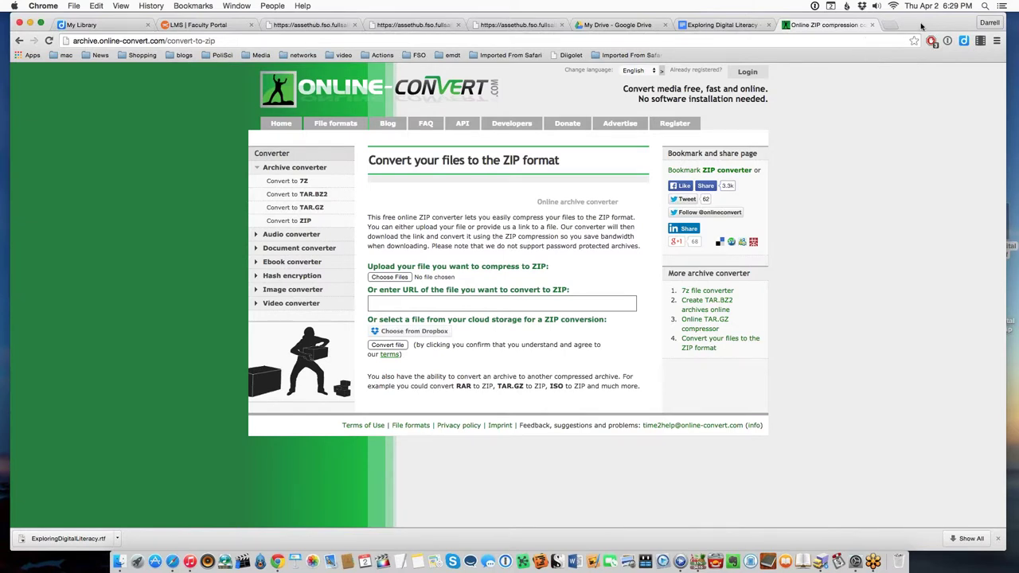
# Step: Return to the LMS assignment page, shift the browser window aside to move ExploringDigitalLiteracy.rtf.zip lower on the desktop, and reposition the window
pyautogui.click(191, 25)
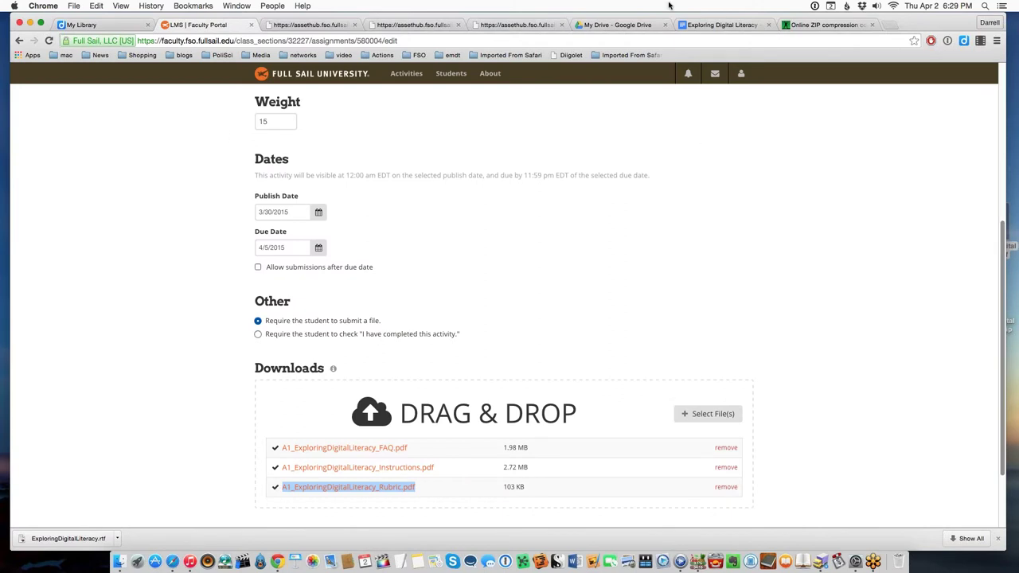
pyautogui.moveTo(936, 18); pyautogui.dragTo(890, 17)
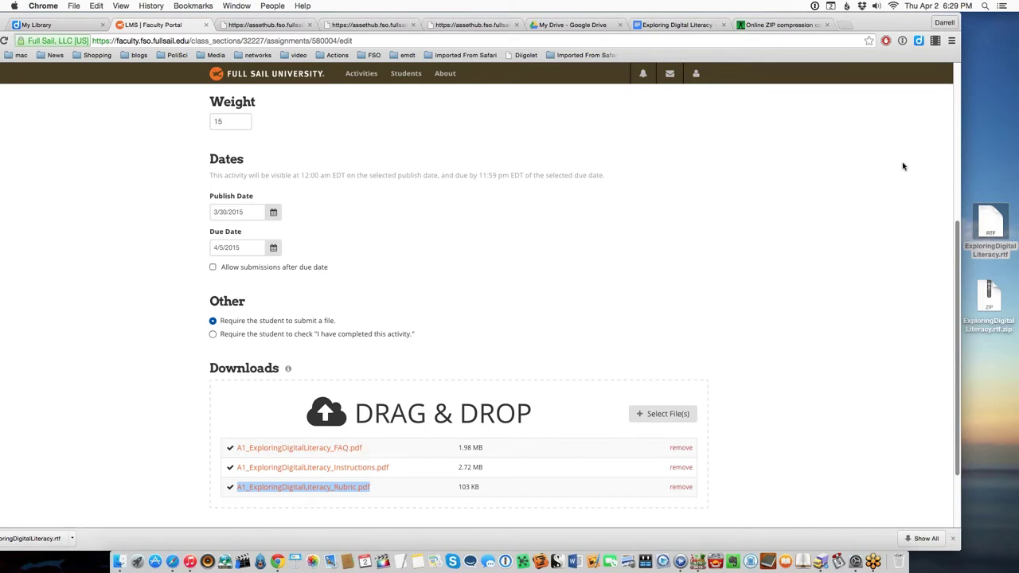
pyautogui.moveTo(987, 295); pyautogui.dragTo(970, 385)
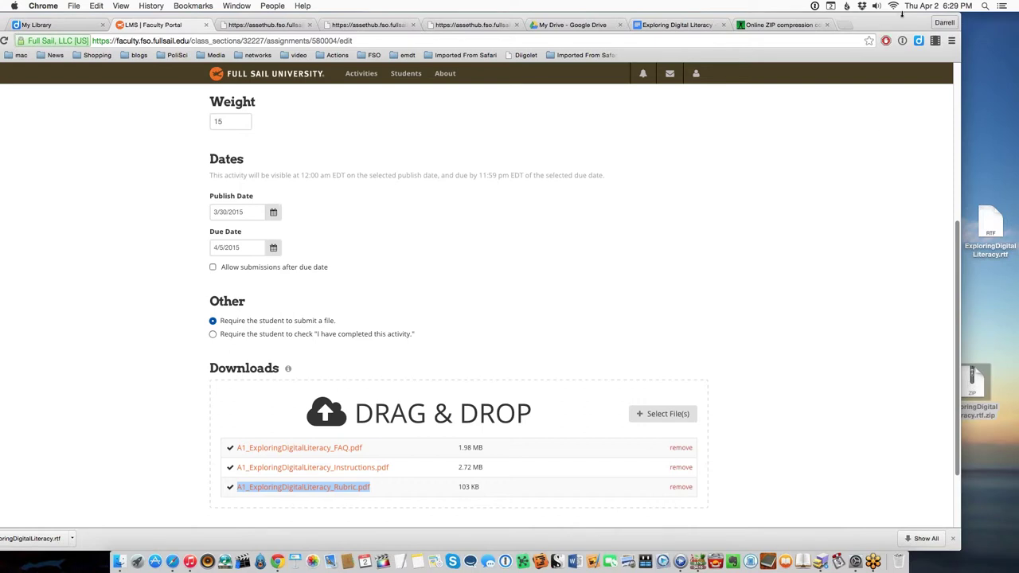
pyautogui.moveTo(882, 23); pyautogui.dragTo(917, 23)
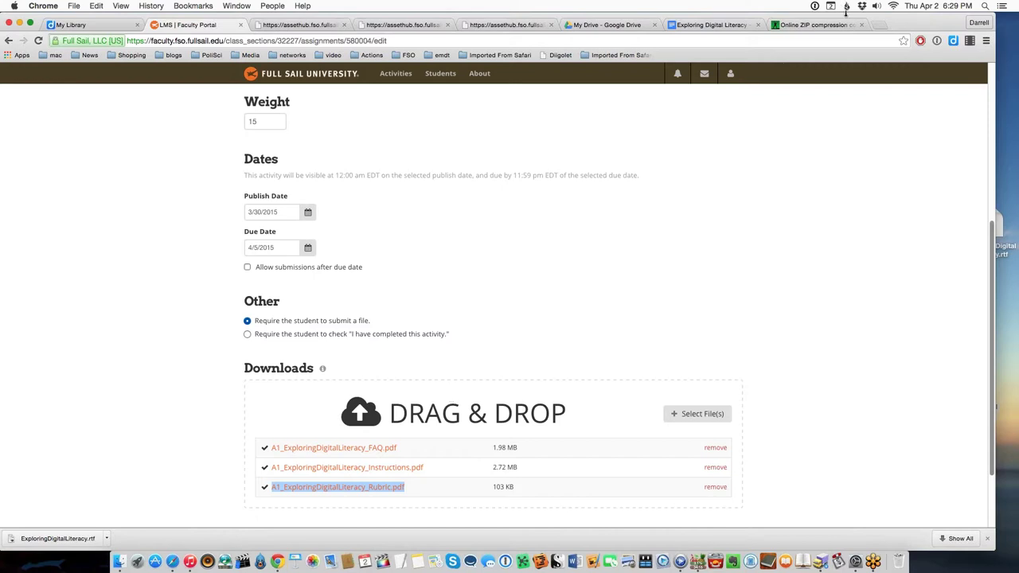
pyautogui.moveTo(919, 20); pyautogui.dragTo(930, 14)
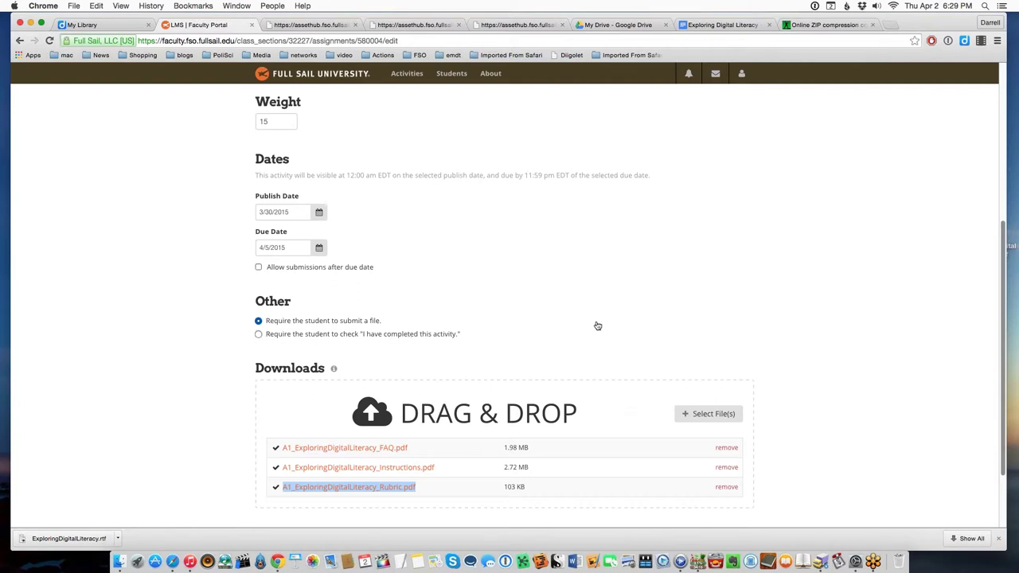
# Step: Review the description of the 1.5 Exploring Digital Literacy Assignment and look at the Diigo library
pyautogui.scroll(5, 597, 325)
pyautogui.scroll(1, 598, 326)
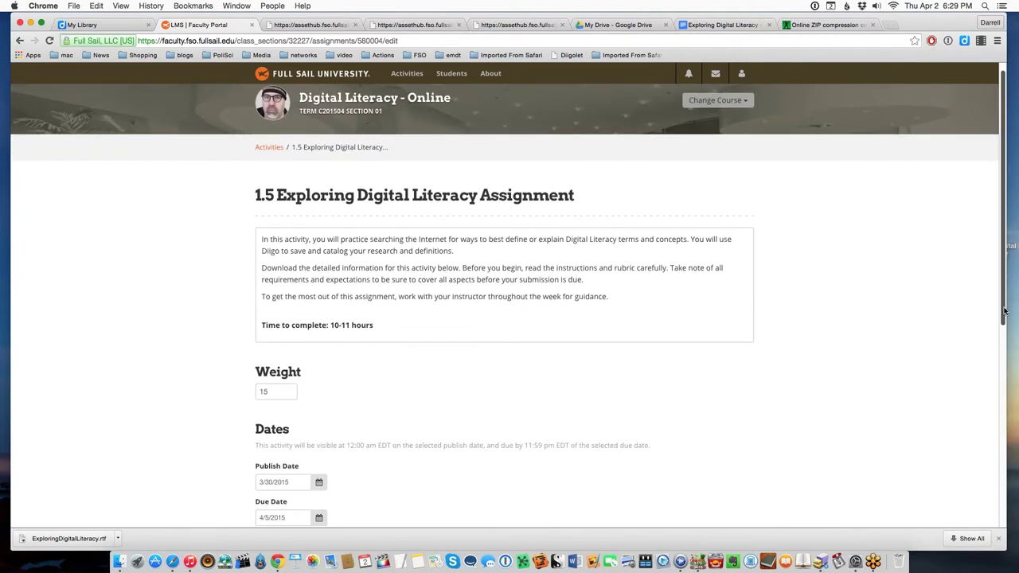
pyautogui.scroll(-3, 890, 364)
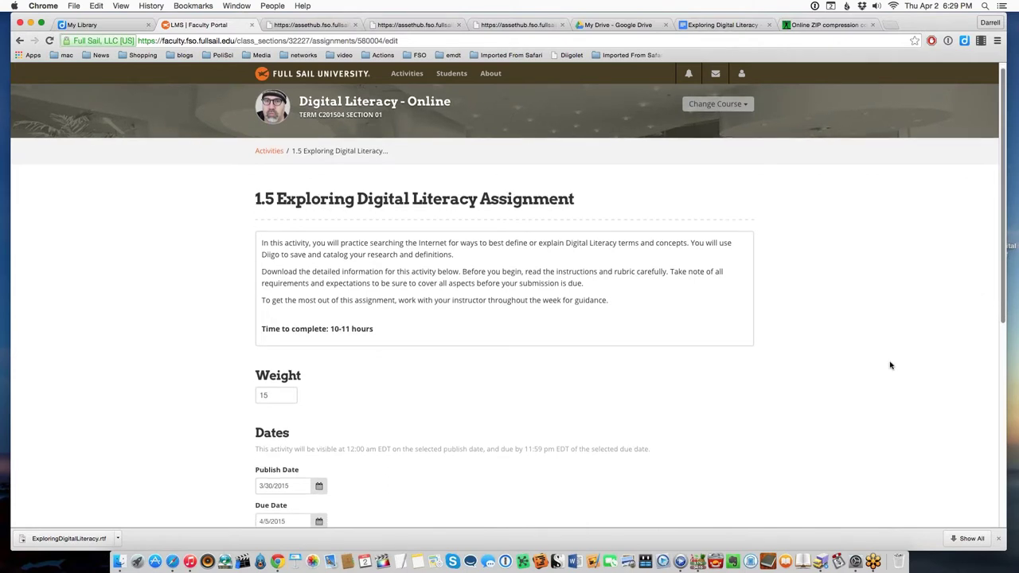
pyautogui.click(104, 27)
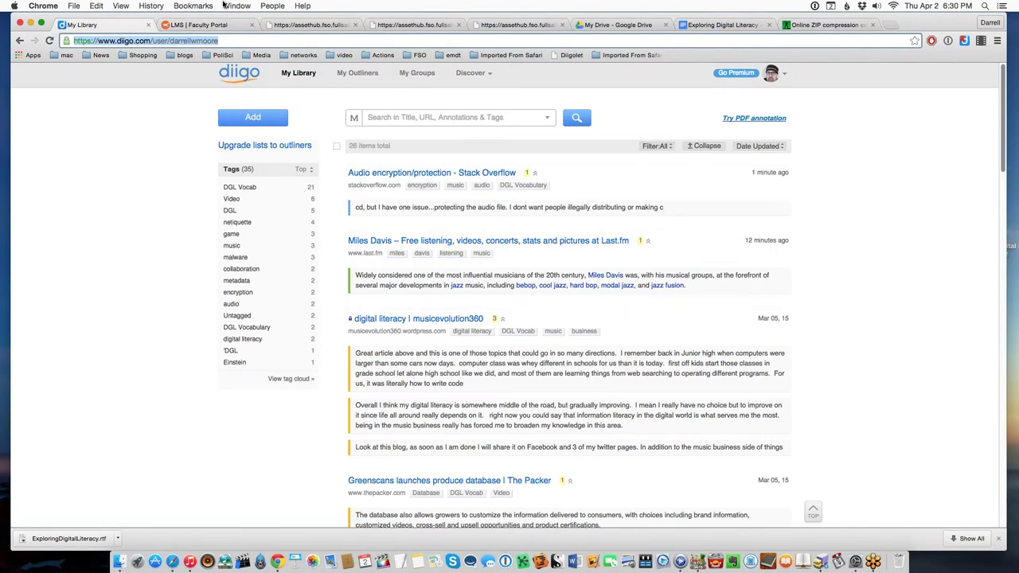
# Step: Examine the Digital Literacy terms list in the assignment instructions PDF and show the Diigo extension's options
pyautogui.click(291, 26)
pyautogui.scroll(-5, 337, 267)
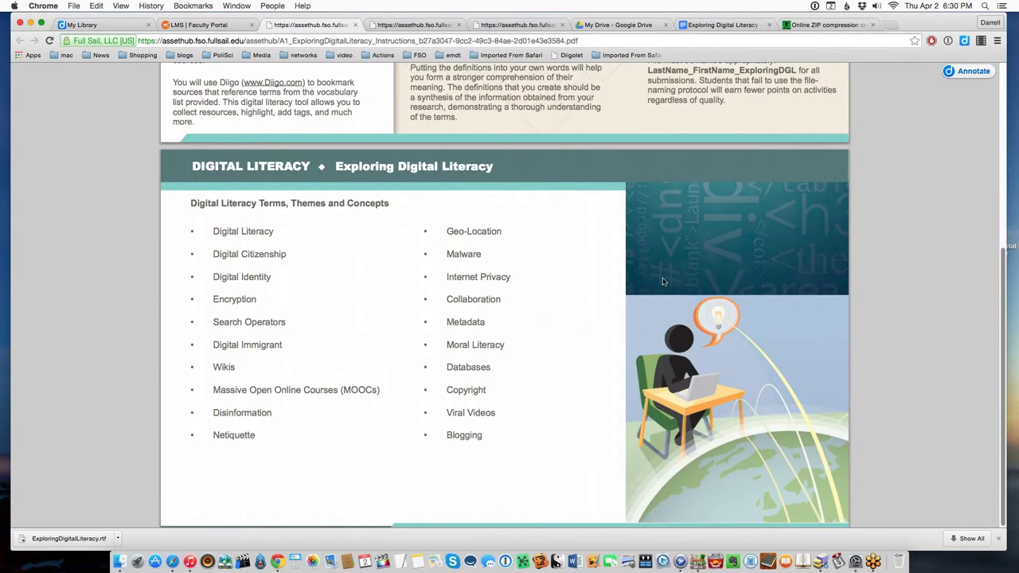
pyautogui.click(964, 41)
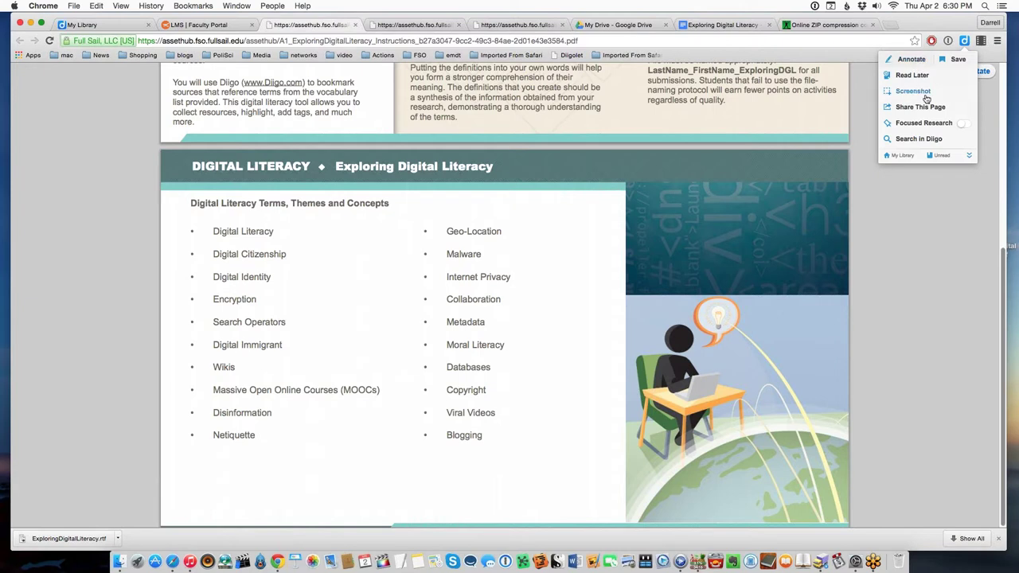
pyautogui.click(964, 40)
pyautogui.click(964, 40)
pyautogui.click(962, 36)
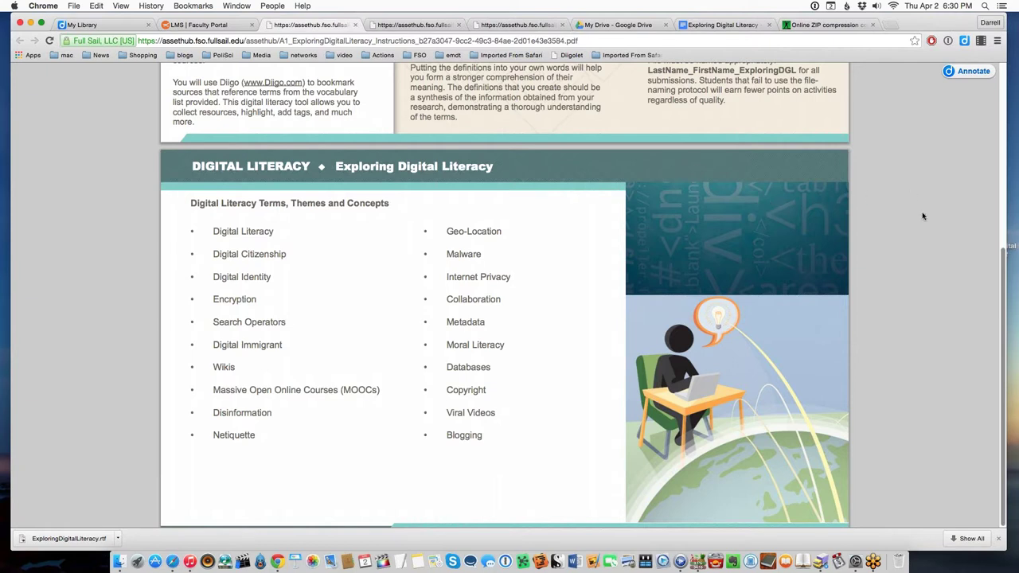
# Step: Point out the instruction passage about bookmarking web pages for each term and show the Diigo extension it refers to
pyautogui.scroll(5, 1004, 280)
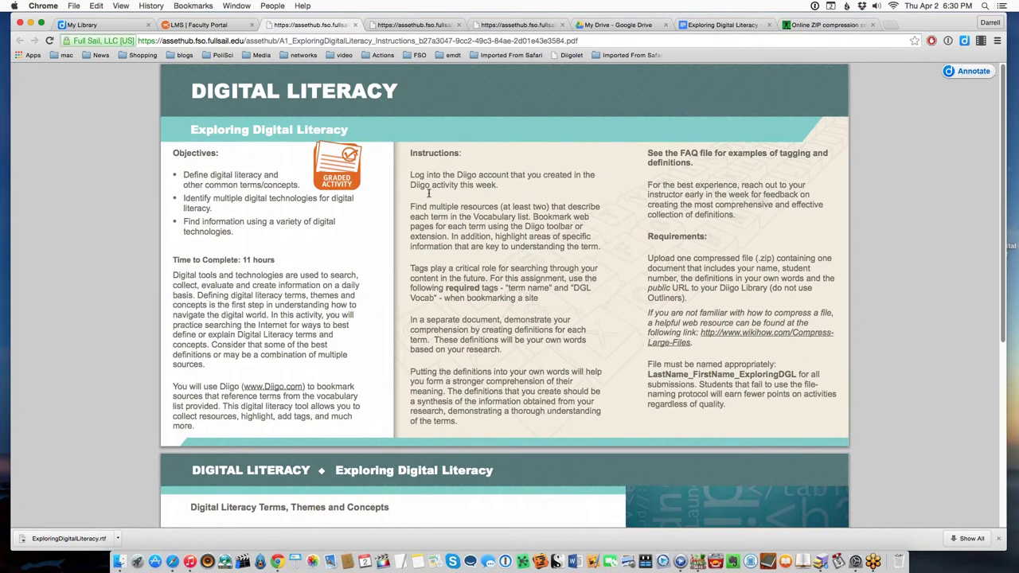
pyautogui.moveTo(432, 216); pyautogui.dragTo(552, 237)
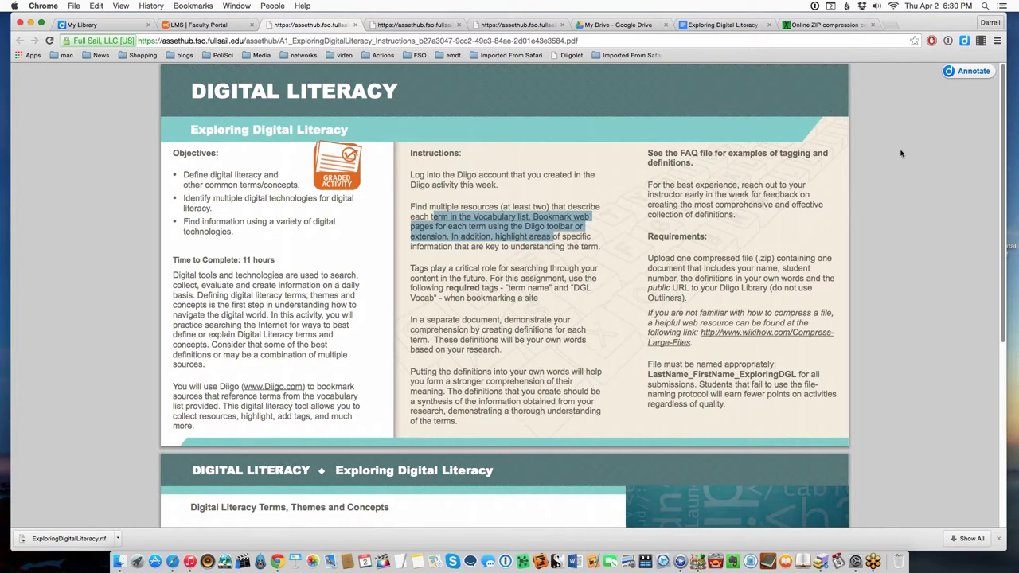
pyautogui.click(964, 41)
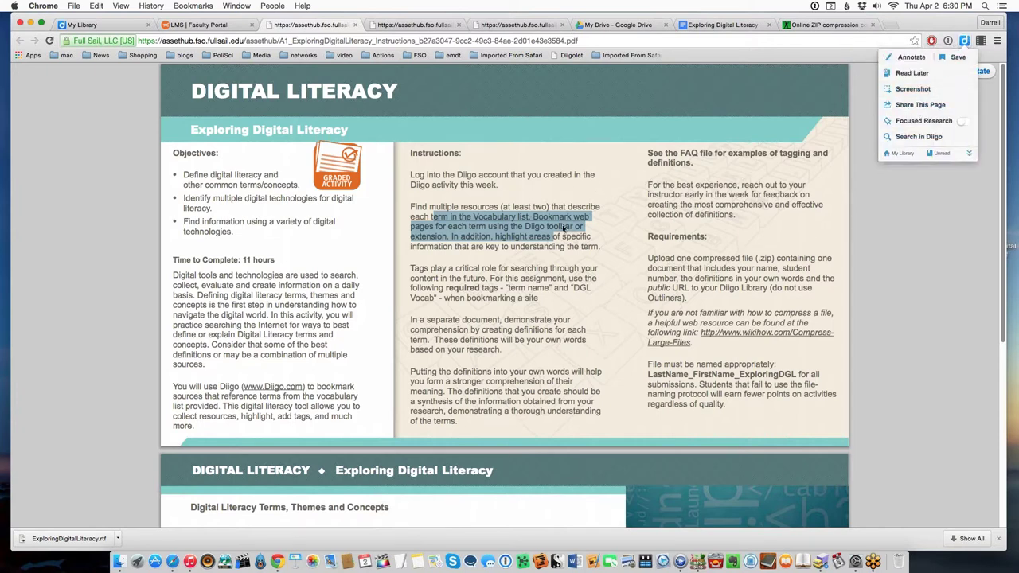
pyautogui.click(918, 207)
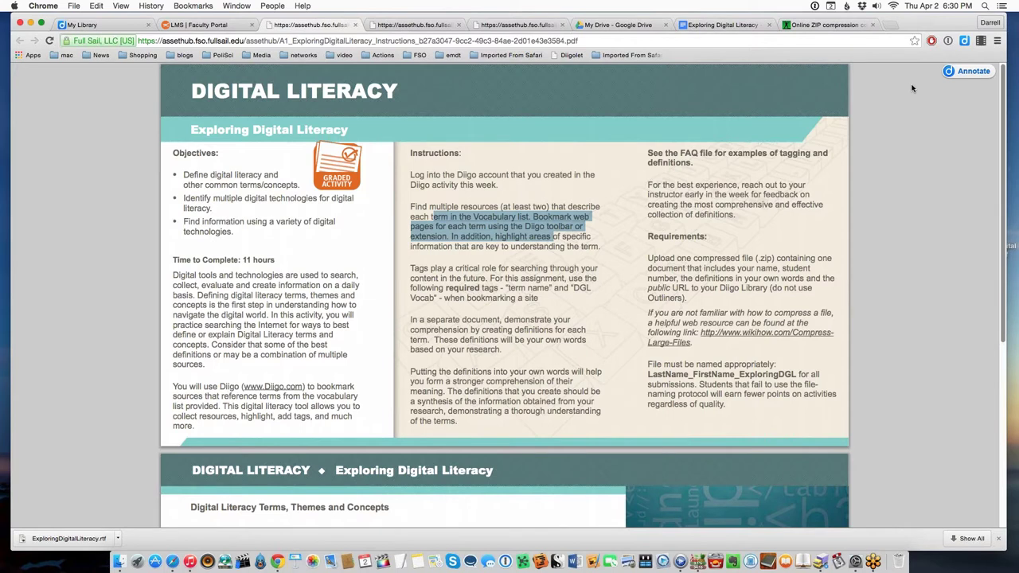
pyautogui.click(625, 262)
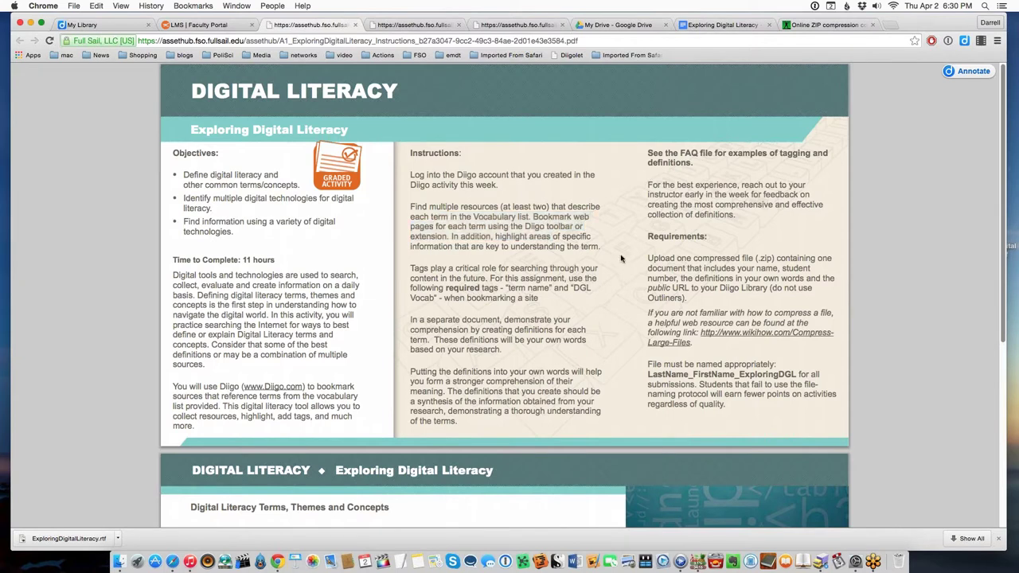
# Step: Review the Exploring Digital Literacy document and the ZIP converter page's web address, ending back at the zip compression search results
pyautogui.click(713, 26)
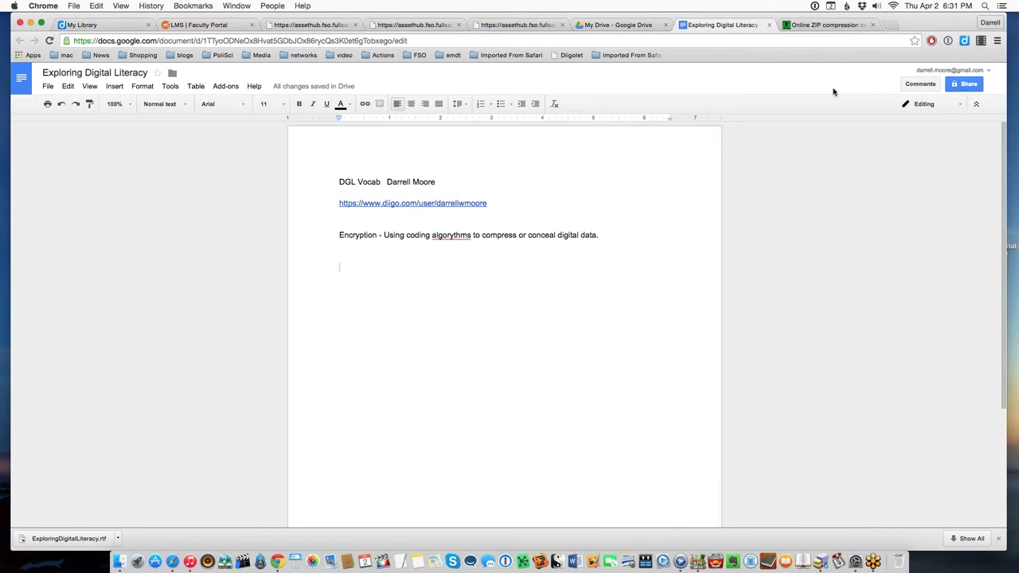
pyautogui.click(825, 24)
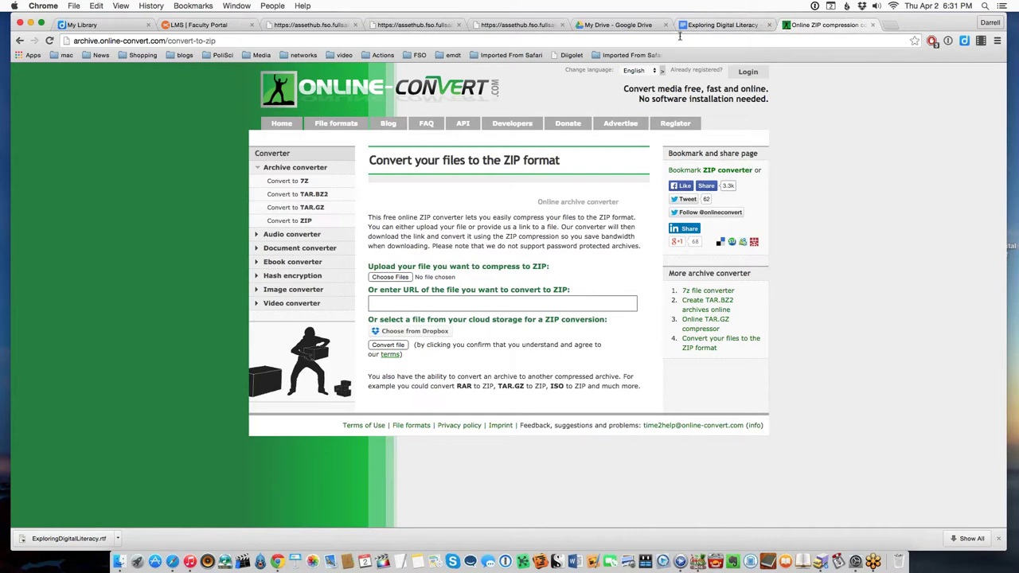
pyautogui.press('super+l')
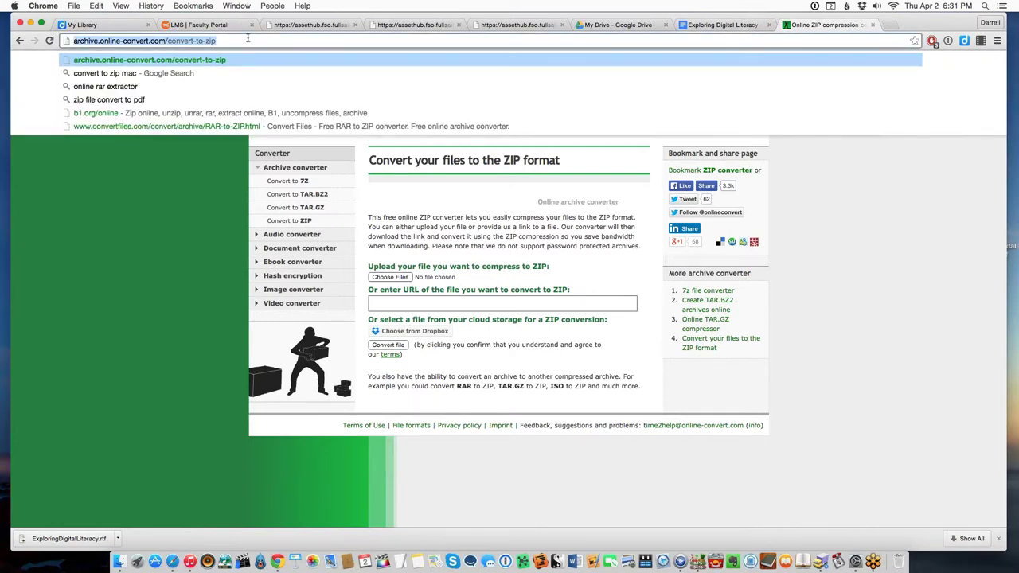
pyautogui.moveTo(235, 41); pyautogui.dragTo(180, 37)
pyautogui.press('super+a')
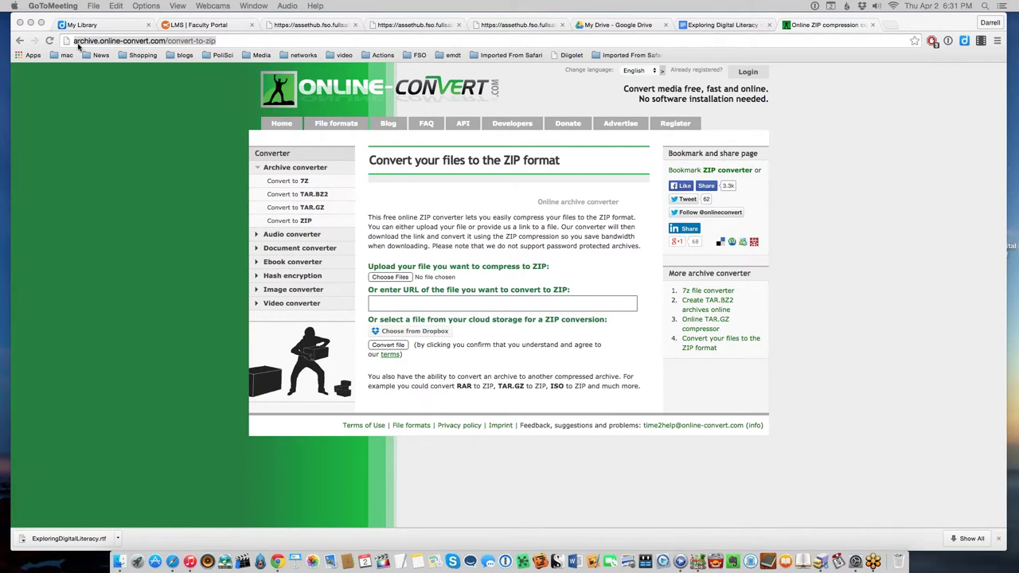
pyautogui.click(21, 44)
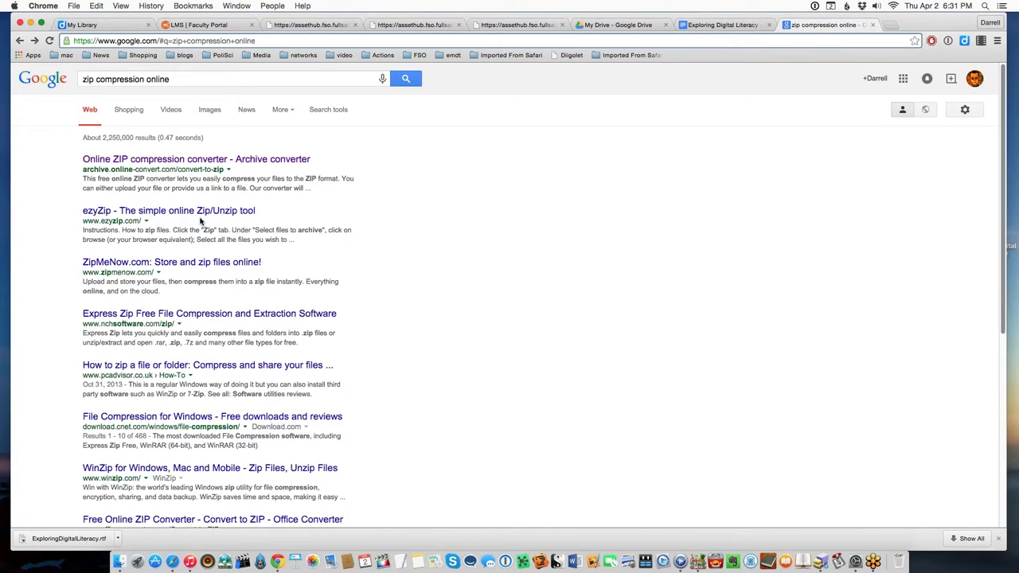
# Step: Look over the My Drive files and the Exploring Digital Literacy document, ending at the assignment instructions PDF
pyautogui.click(722, 25)
pyautogui.click(611, 25)
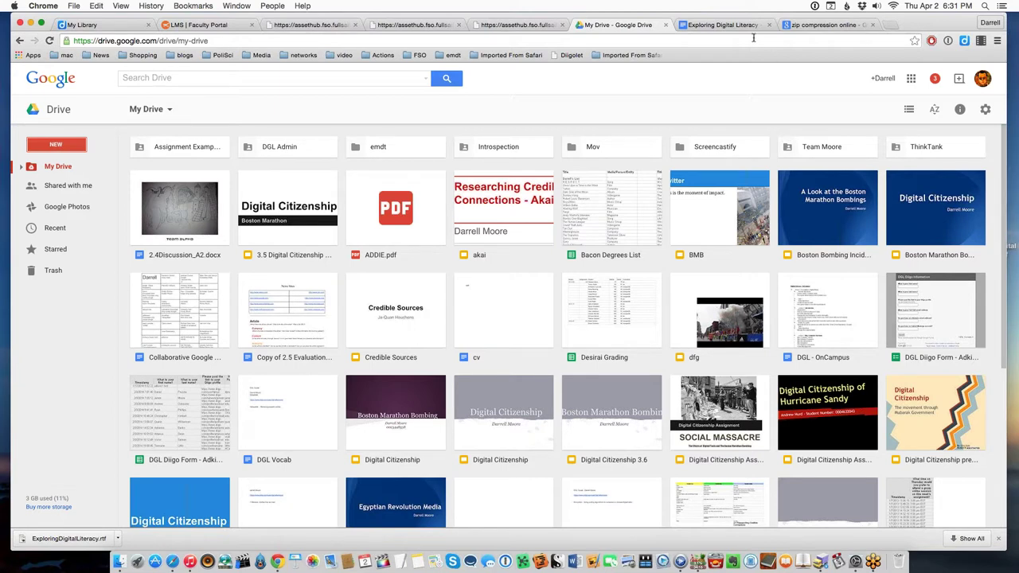
pyautogui.click(725, 26)
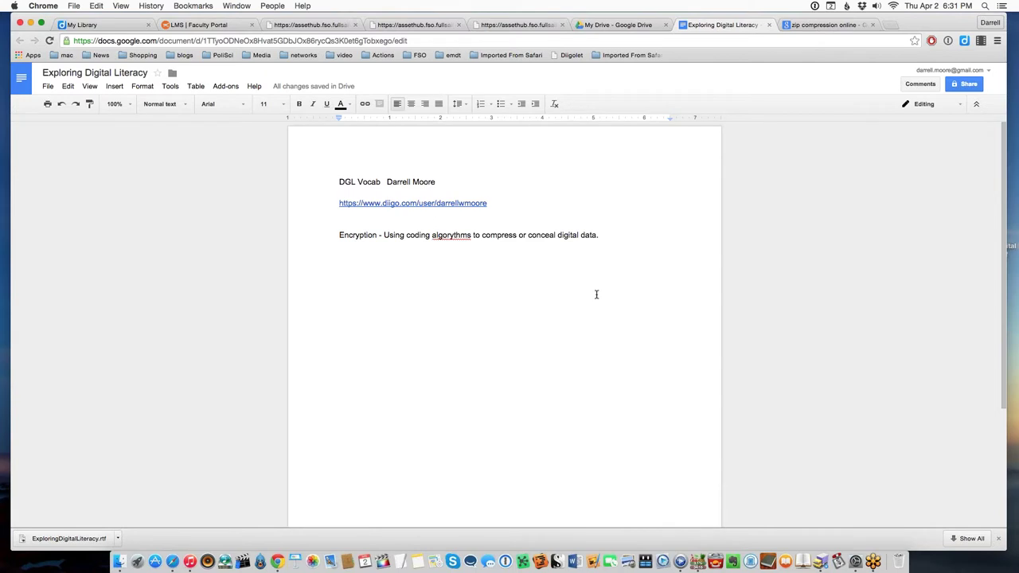
pyautogui.click(628, 25)
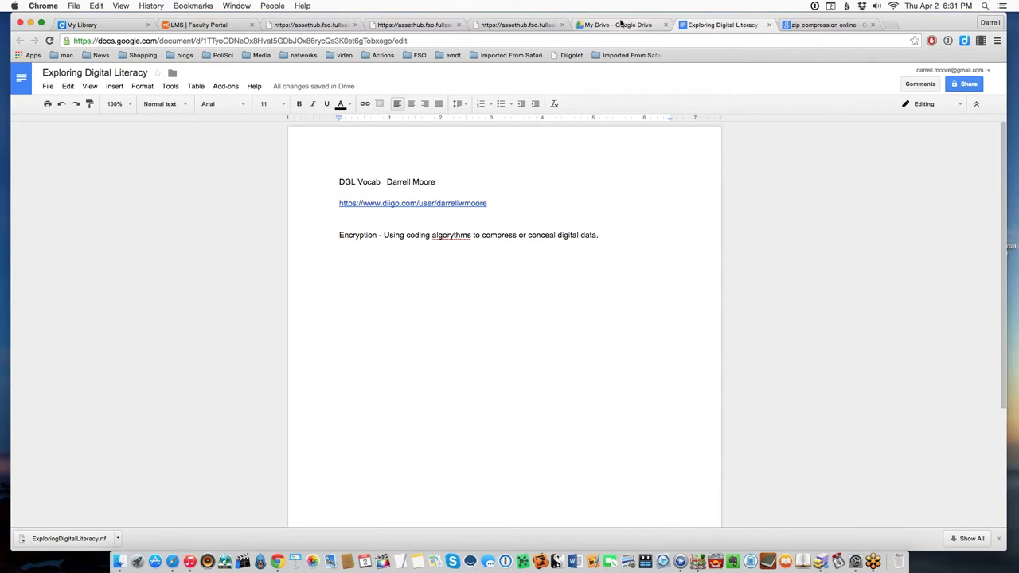
pyautogui.click(327, 24)
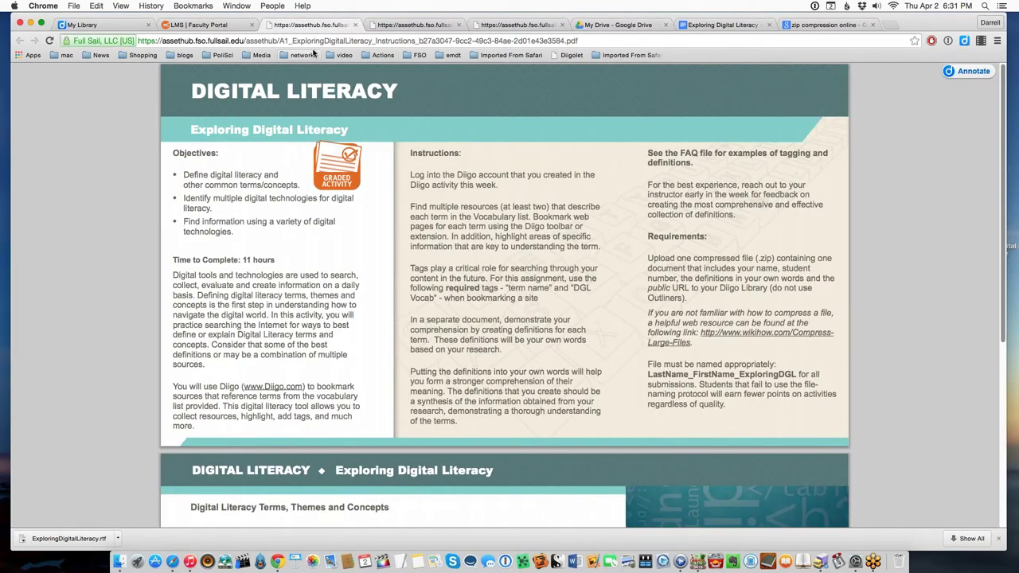